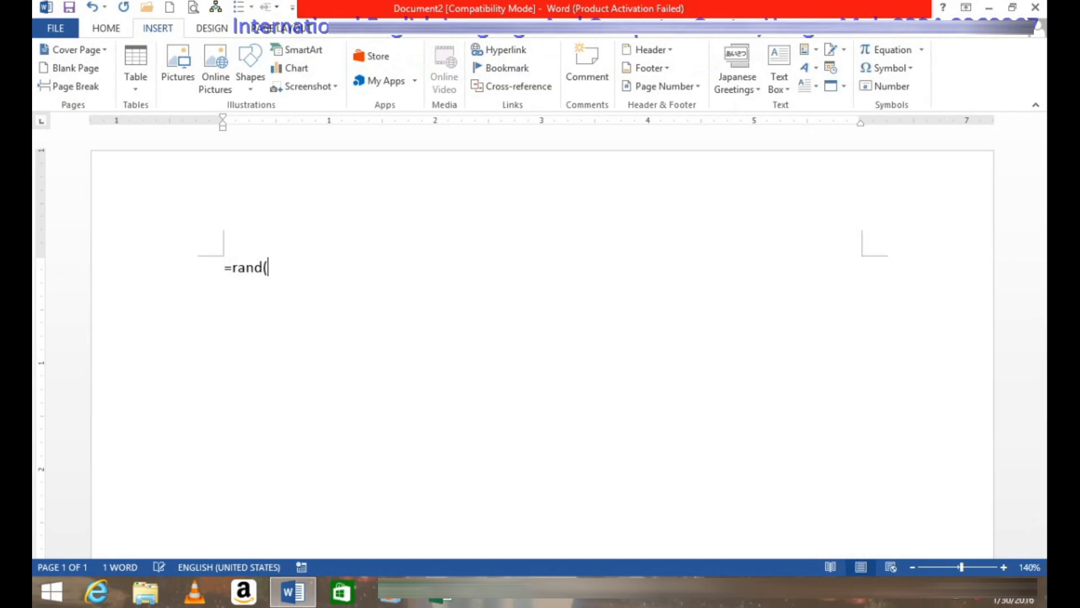
Generate filler text in the blank document with the formula =rand(100)
{"action": "type", "text": ")"}
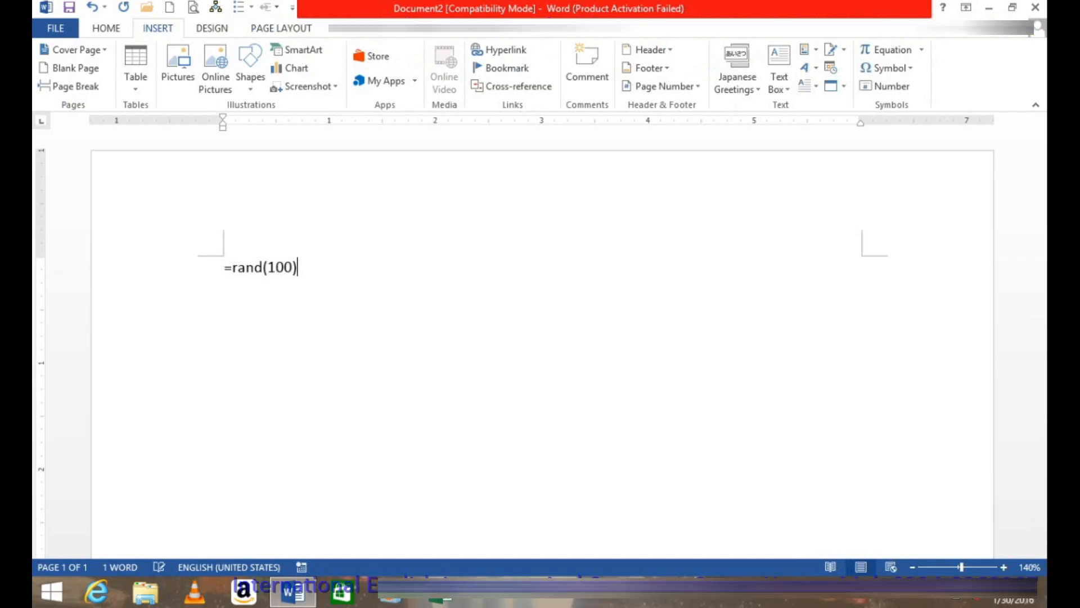
{"action": "key", "text": "Return"}
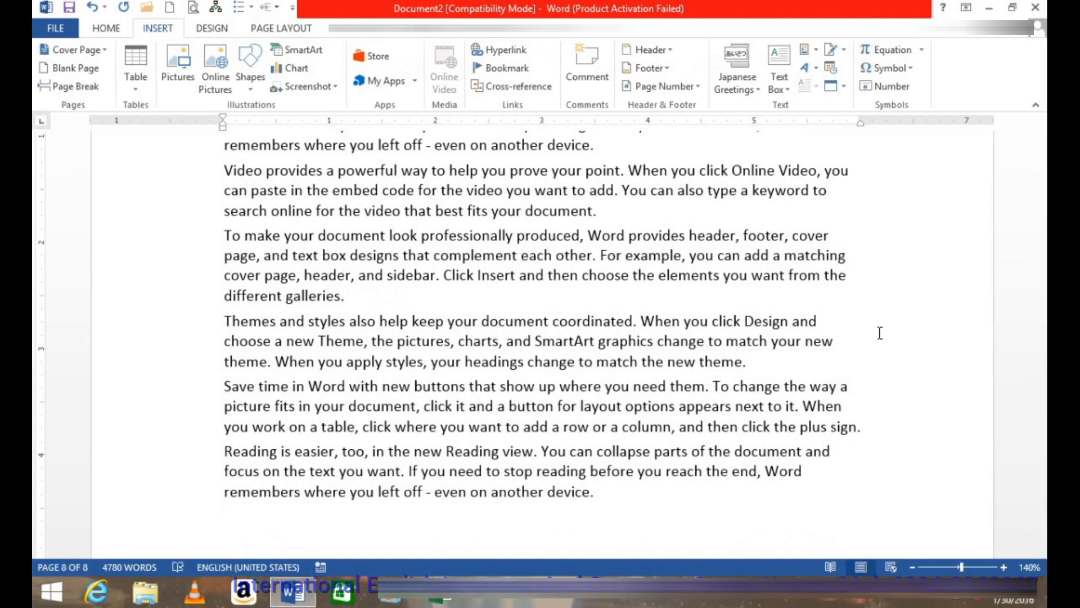
{"action": "left_click_drag", "start_coordinate": [1041, 514], "coordinate": [1035, 129]}
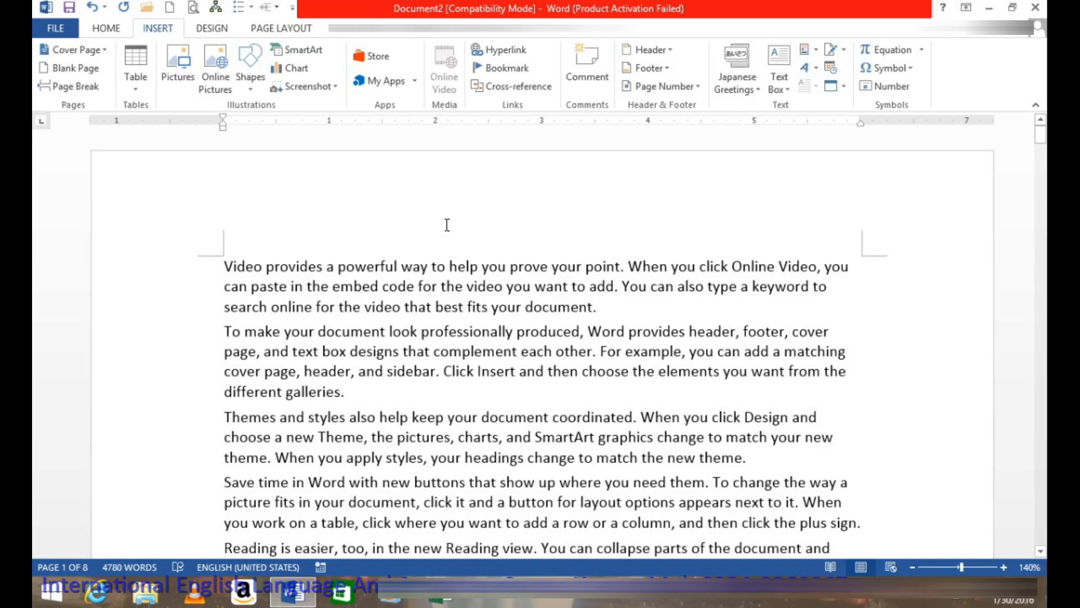
Insert the built-in Blank (Three Columns) header with "Type here" placeholders into the document
{"action": "double_click", "coordinate": [284, 219]}
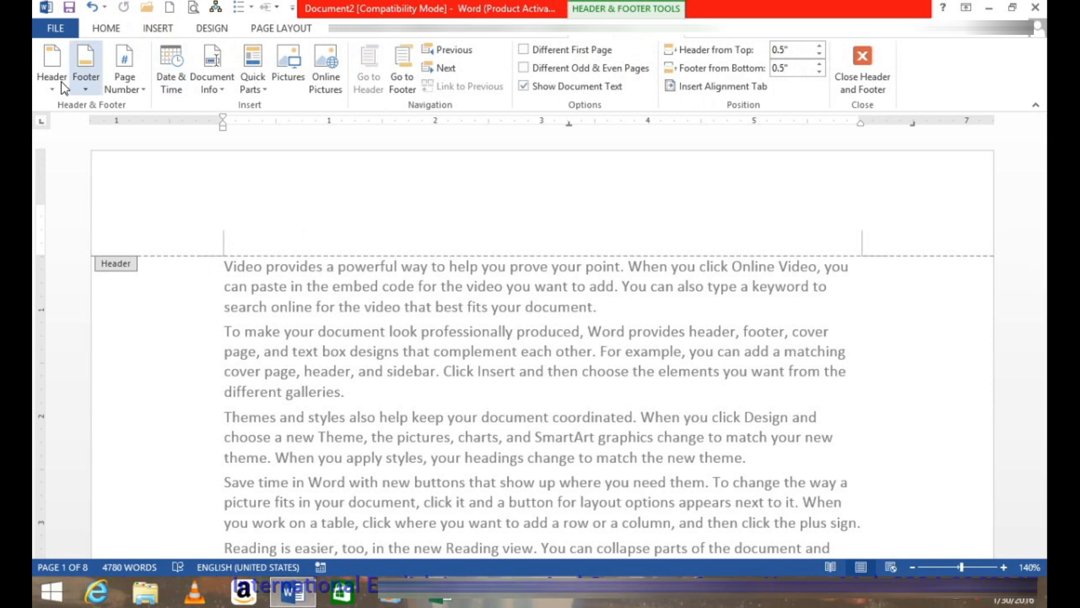
{"action": "double_click", "coordinate": [346, 336]}
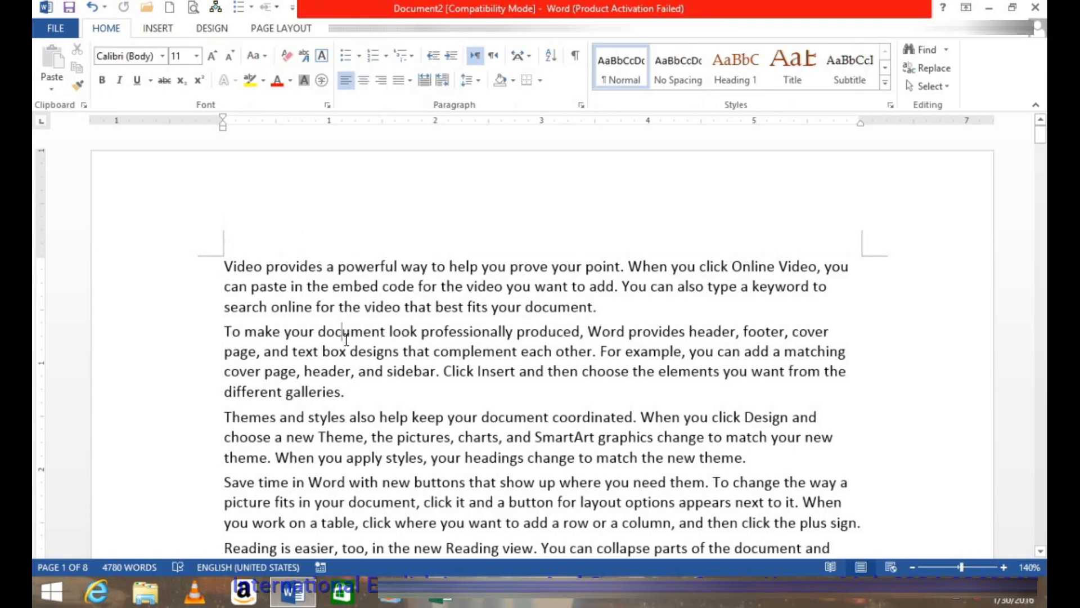
{"action": "left_click", "coordinate": [158, 29]}
{"action": "left_click", "coordinate": [652, 45]}
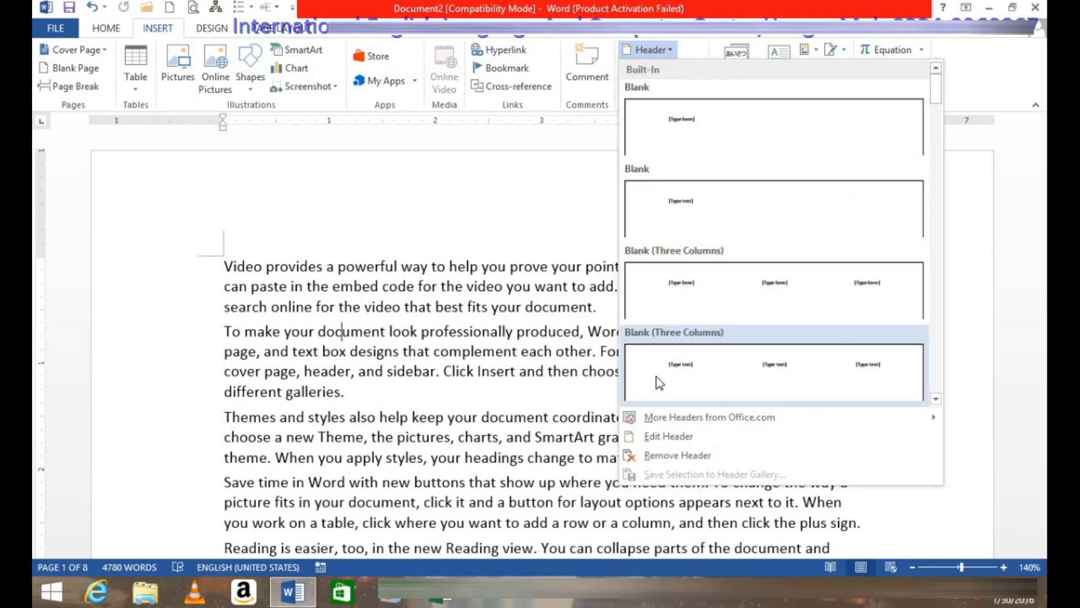
{"action": "left_click", "coordinate": [682, 306]}
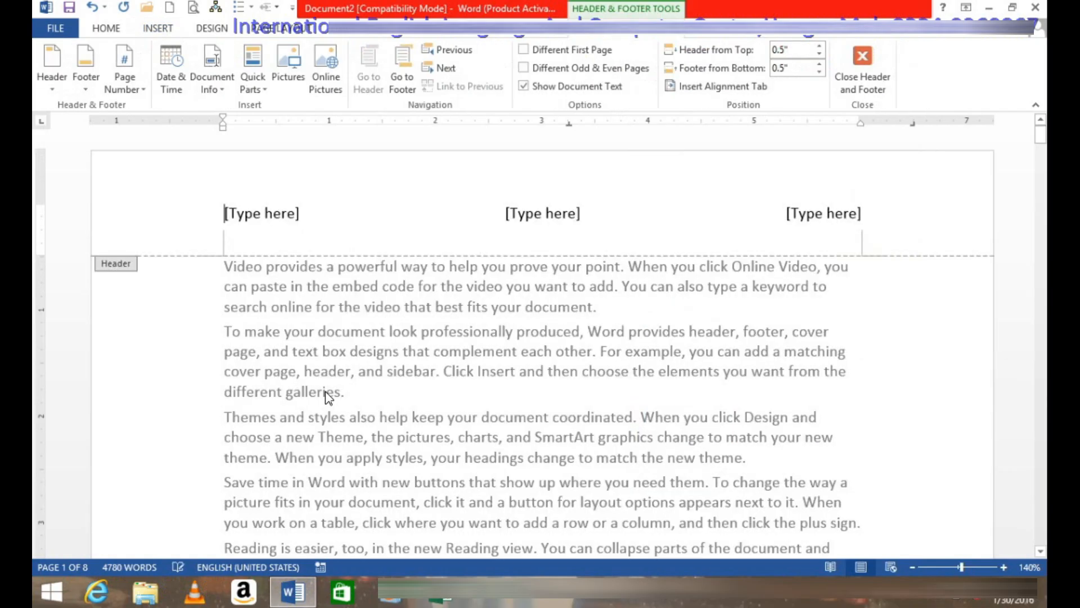
Replace the header's first placeholder with "Written by"
{"action": "left_click", "coordinate": [295, 211]}
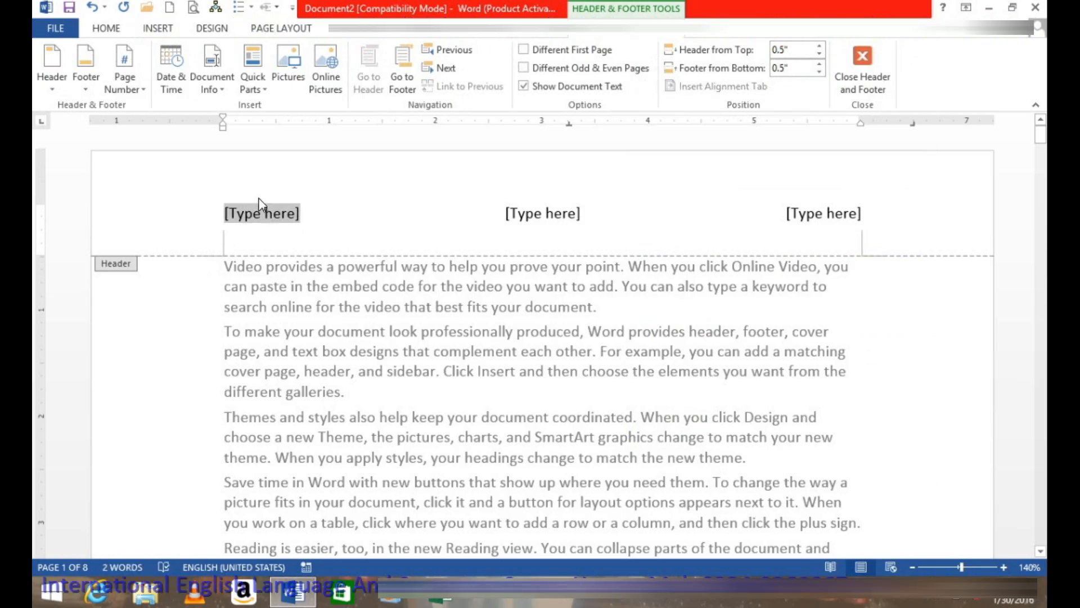
{"action": "key", "text": "Delete"}
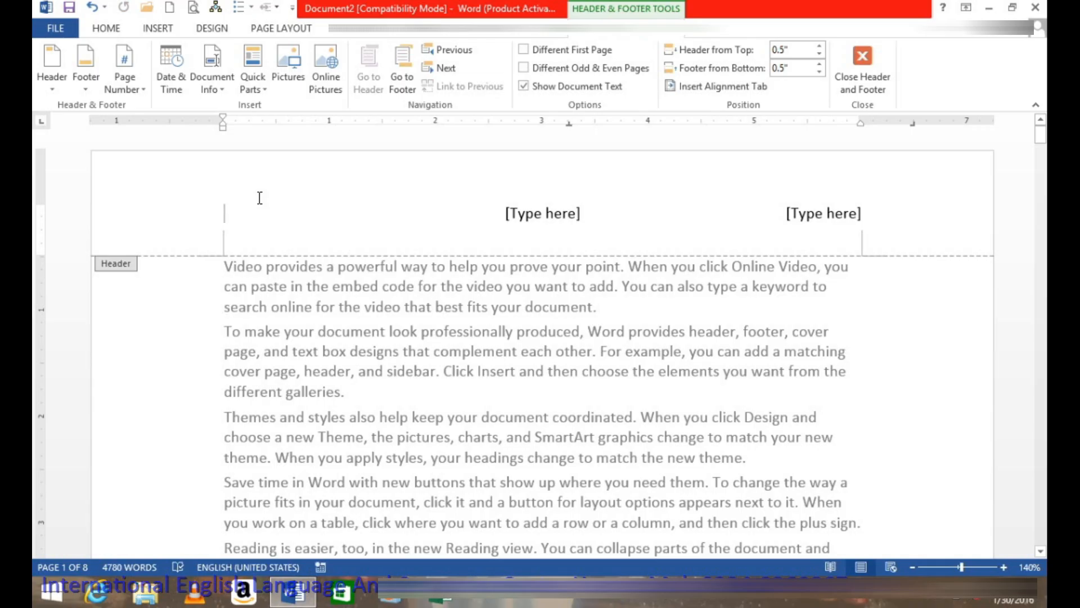
{"action": "type", "text": "Wr"}
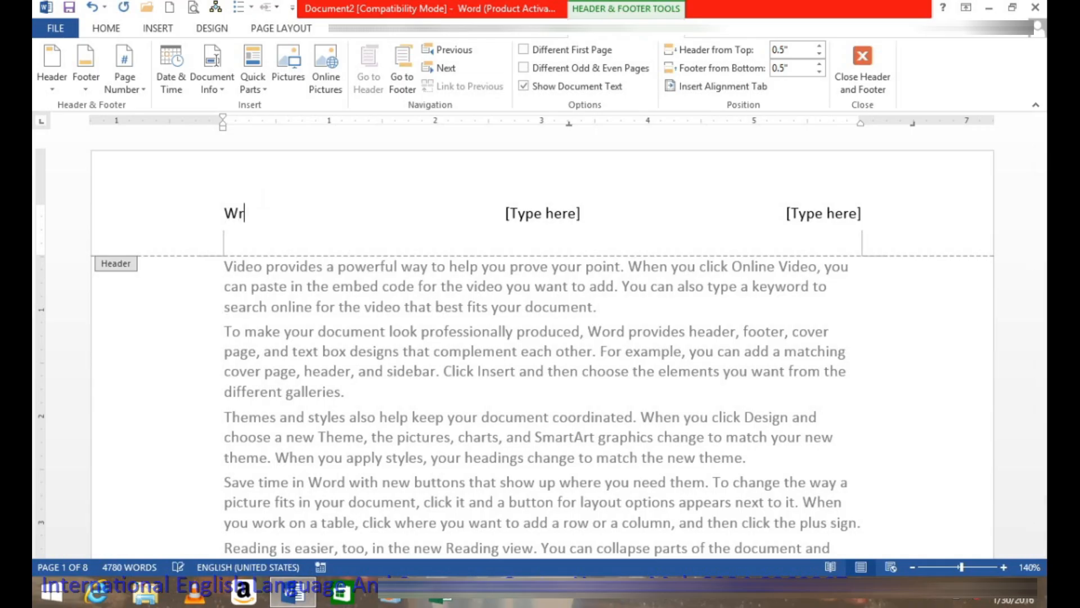
{"action": "type", "text": "itten"}
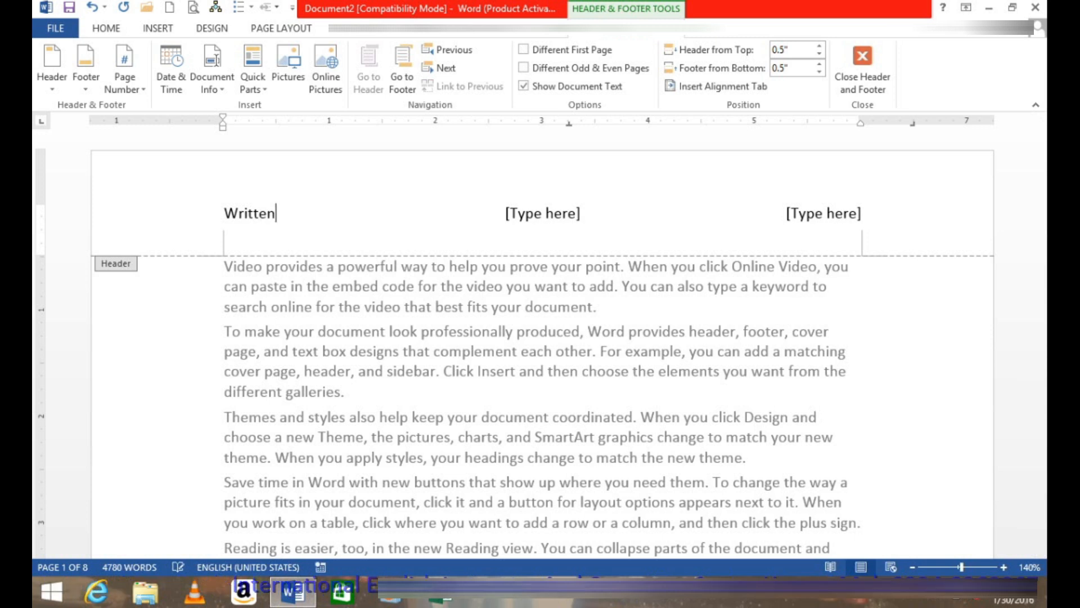
{"action": "type", "text": " by"}
Fill the header's middle placeholder with the author's name and its last one with "Designer", and return to the body text
{"action": "left_click", "coordinate": [550, 224]}
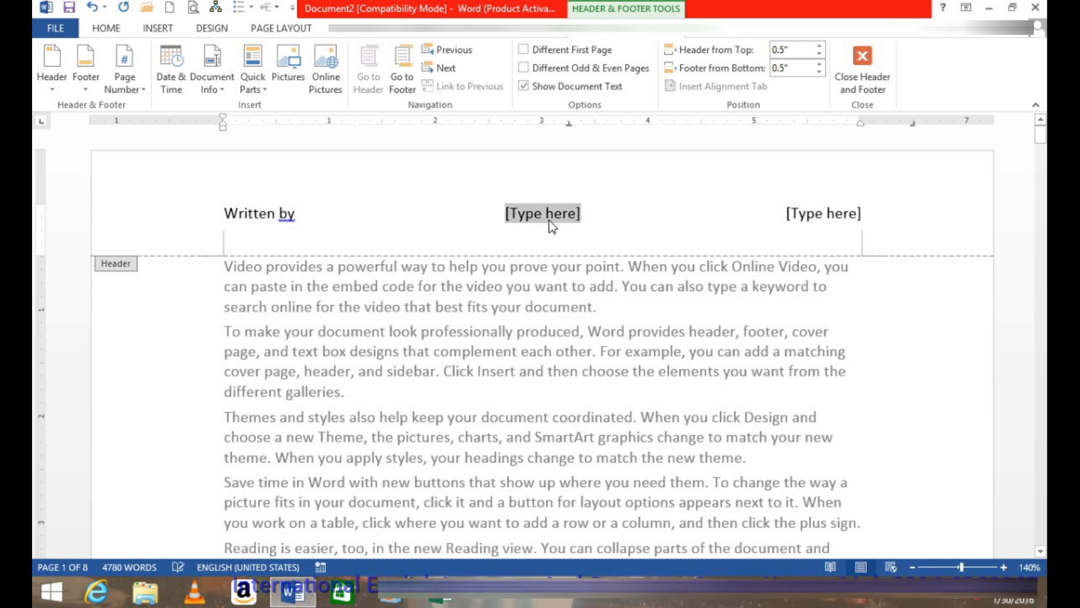
{"action": "type", "text": "m"}
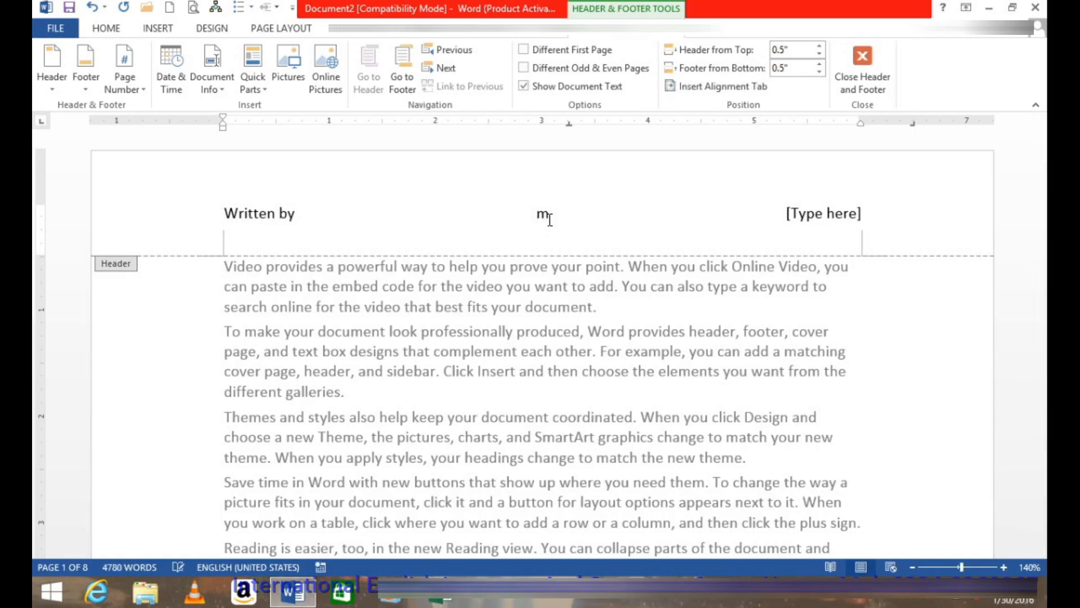
{"action": "type", "text": "Shakeel"}
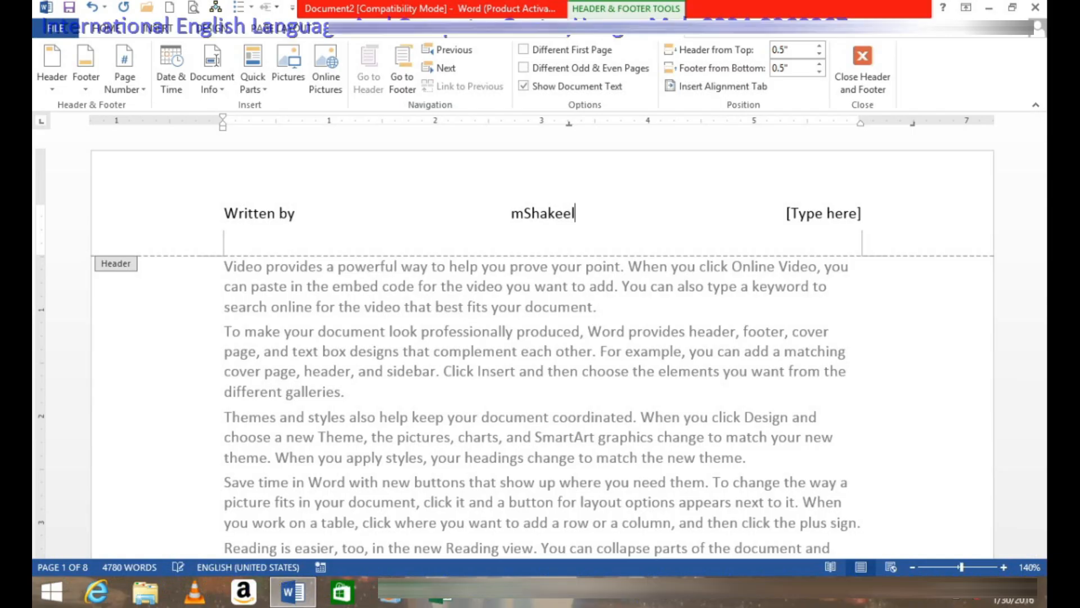
{"action": "left_click", "coordinate": [832, 223]}
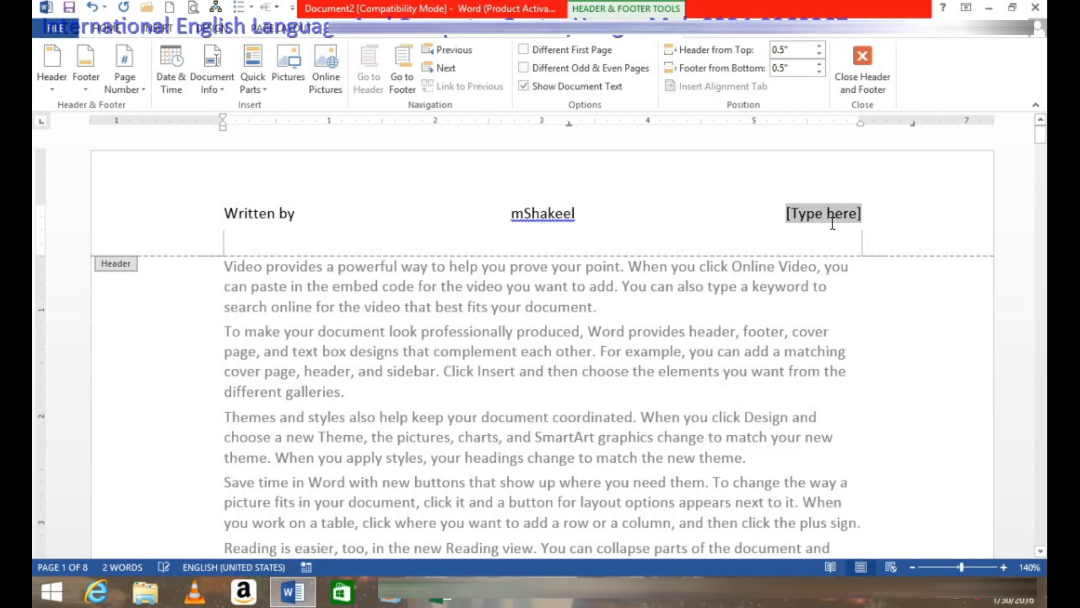
{"action": "type", "text": "Desig"}
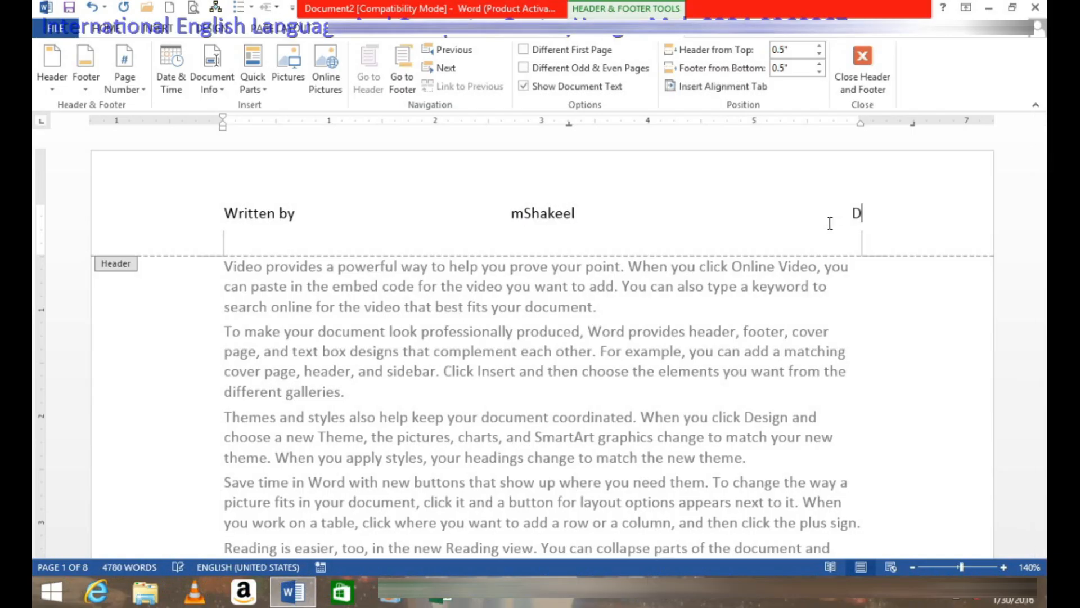
{"action": "type", "text": "ner"}
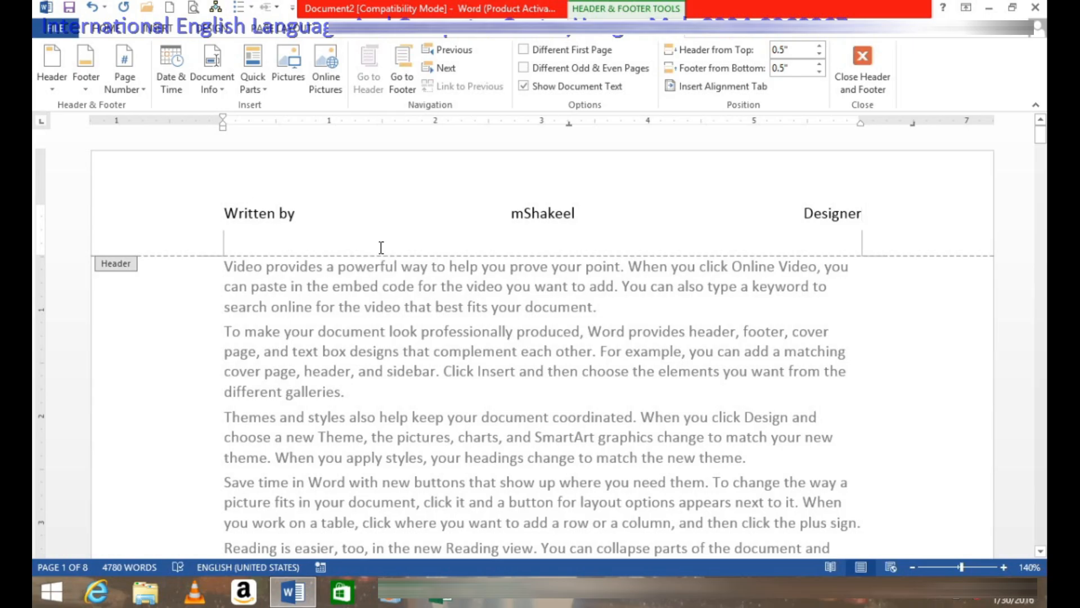
{"action": "double_click", "coordinate": [404, 388]}
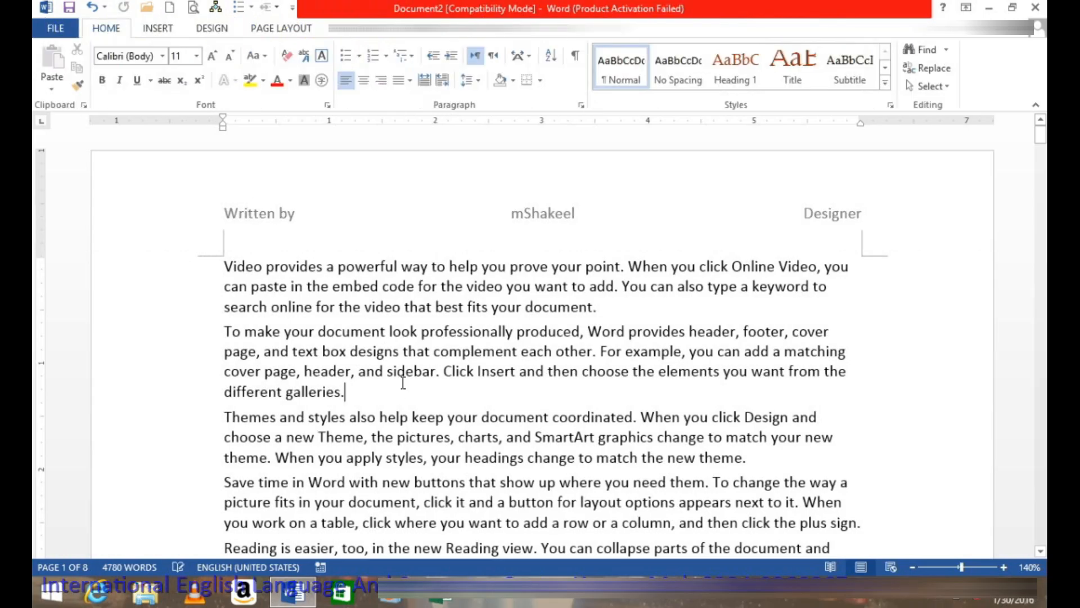
Examine how the header appears on the following pages and return to the first page
{"action": "scroll", "coordinate": [423, 339], "scroll_direction": "down", "scroll_amount": 1}
{"action": "scroll", "coordinate": [480, 243], "scroll_direction": "up", "scroll_amount": 1}
{"action": "scroll", "coordinate": [475, 250], "scroll_direction": "down", "scroll_amount": 6}
{"action": "scroll", "coordinate": [449, 338], "scroll_direction": "down", "scroll_amount": 8}
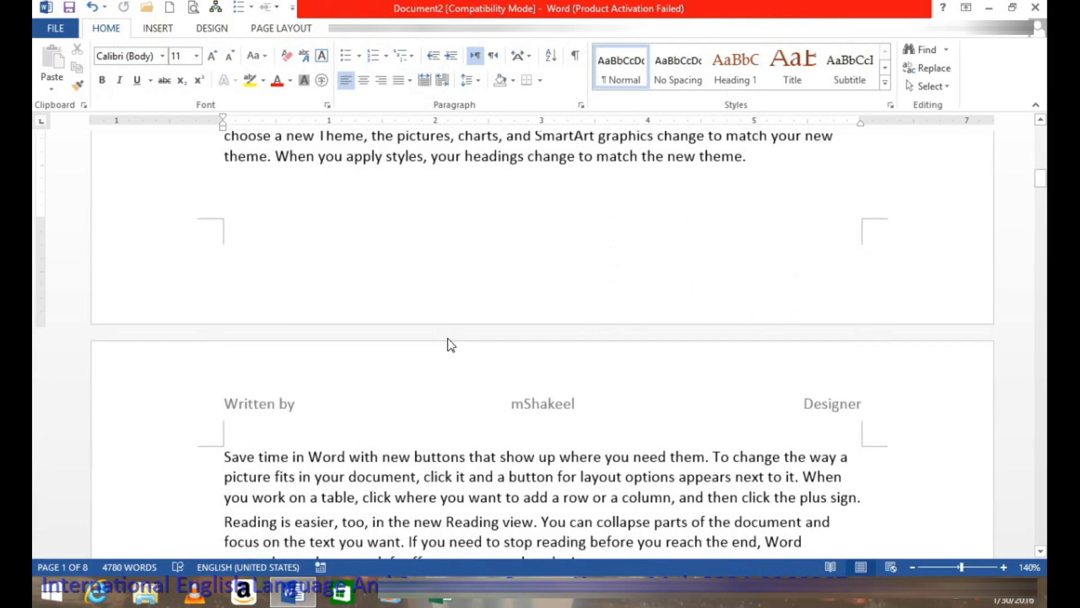
{"action": "double_click", "coordinate": [448, 339]}
{"action": "scroll", "coordinate": [448, 342], "scroll_direction": "down", "scroll_amount": 5}
{"action": "scroll", "coordinate": [449, 342], "scroll_direction": "down", "scroll_amount": 13}
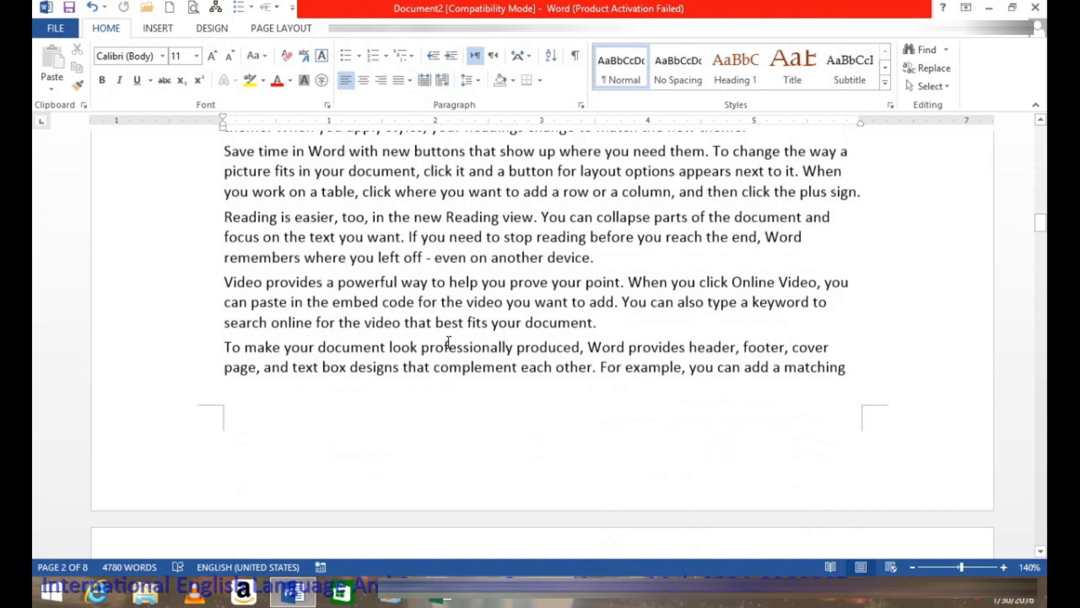
{"action": "scroll", "coordinate": [442, 359], "scroll_direction": "up", "scroll_amount": 5}
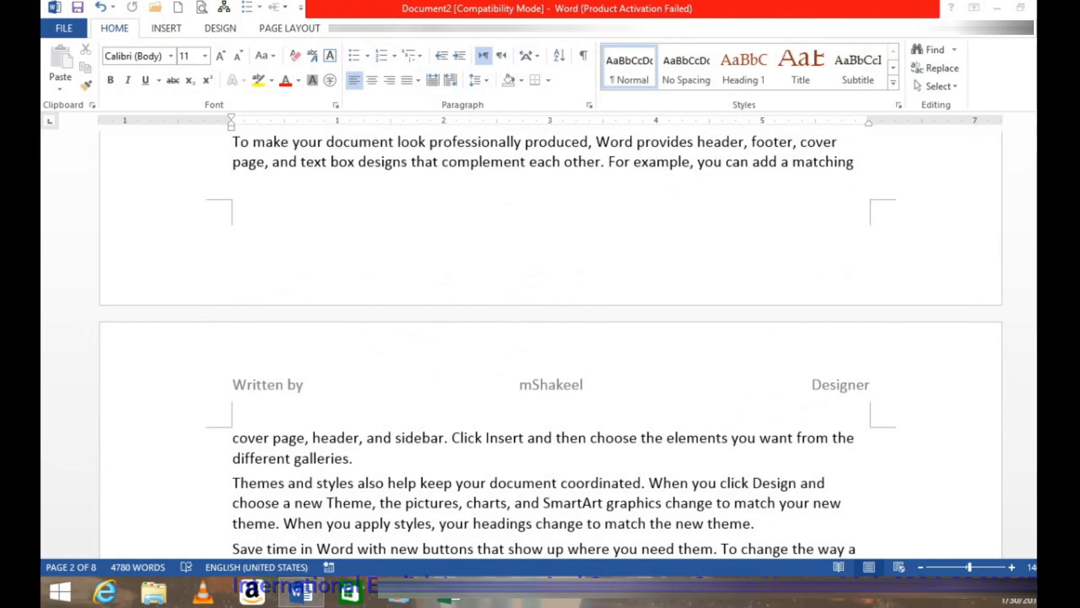
{"action": "left_click_drag", "start_coordinate": [1040, 237], "coordinate": [1041, 133]}
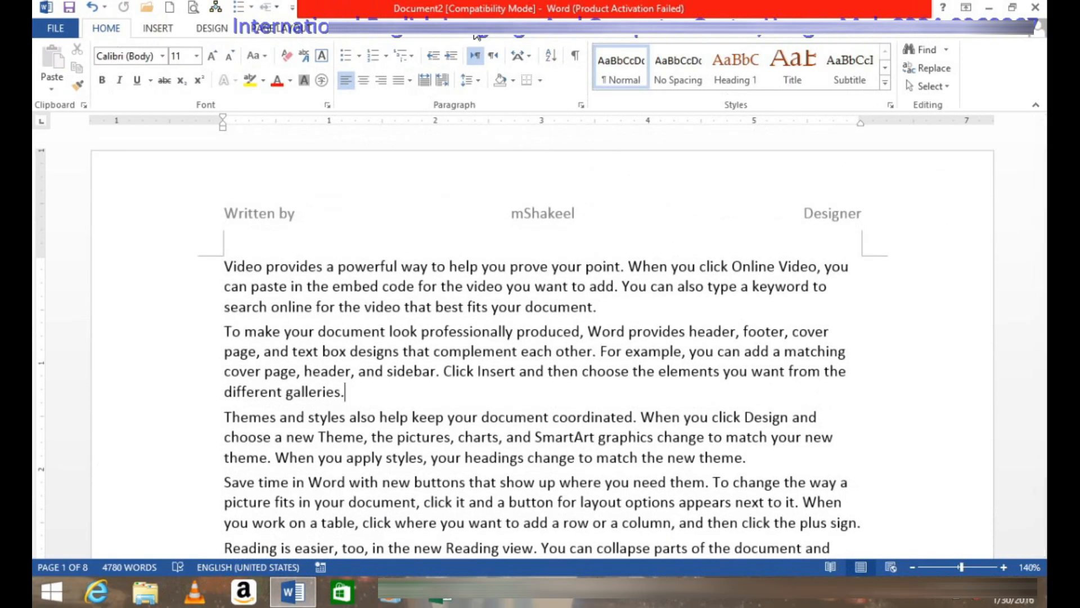
Open the existing header for editing and delete all of its text
{"action": "left_click", "coordinate": [158, 29]}
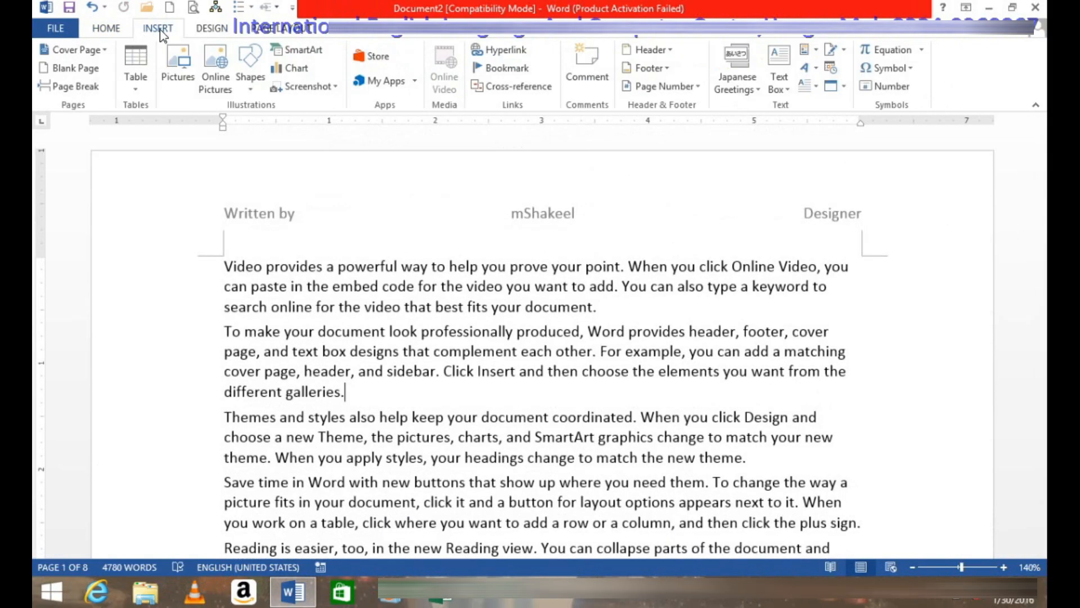
{"action": "left_click", "coordinate": [671, 50]}
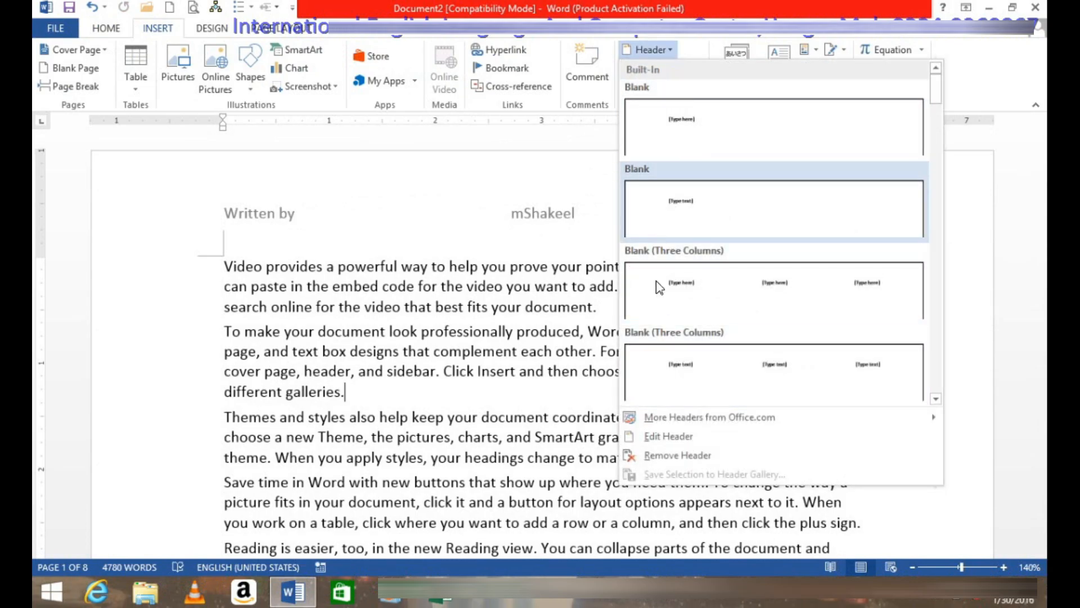
{"action": "left_click", "coordinate": [659, 437]}
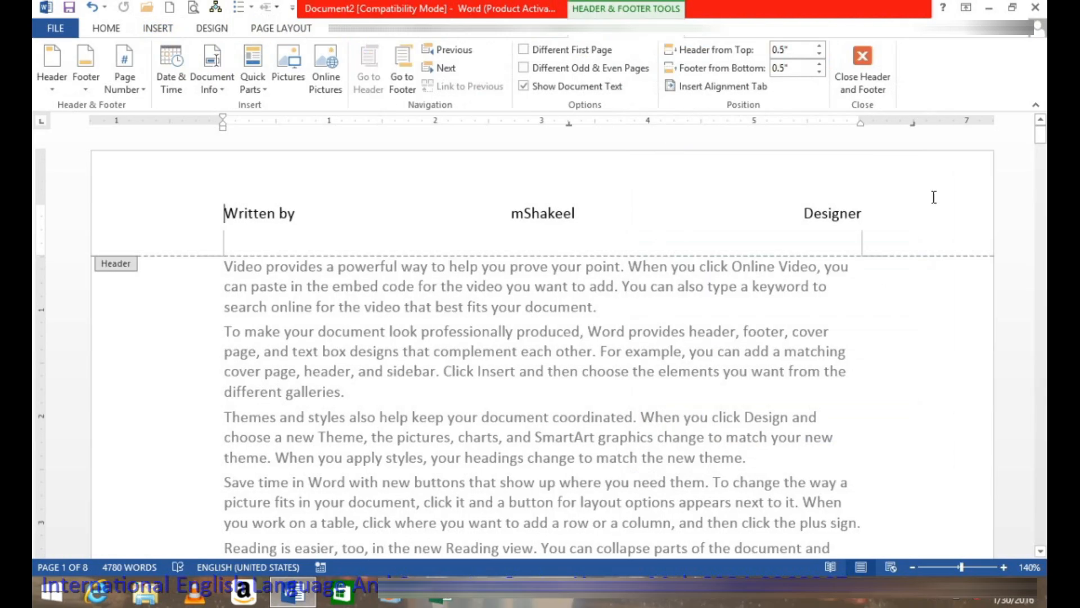
{"action": "left_click_drag", "start_coordinate": [880, 225], "coordinate": [220, 202]}
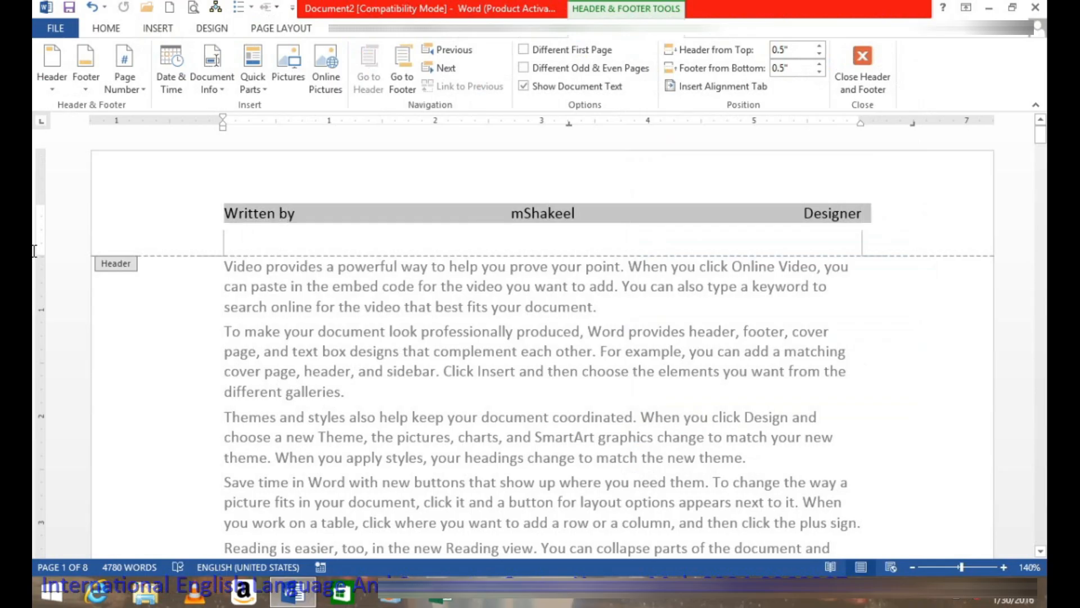
{"action": "key", "text": "Delete"}
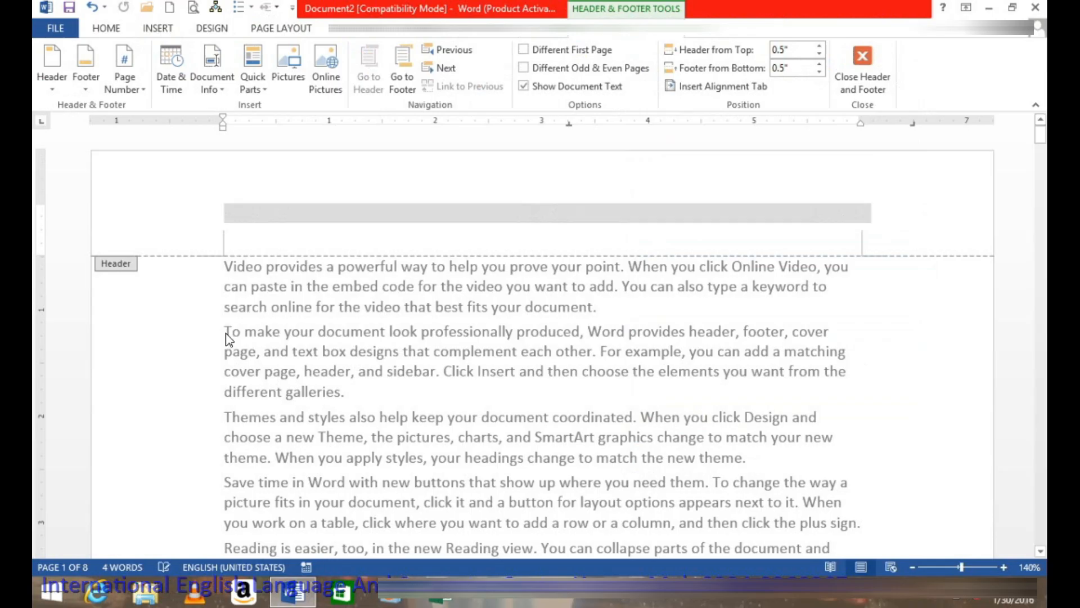
{"action": "left_click", "coordinate": [65, 90]}
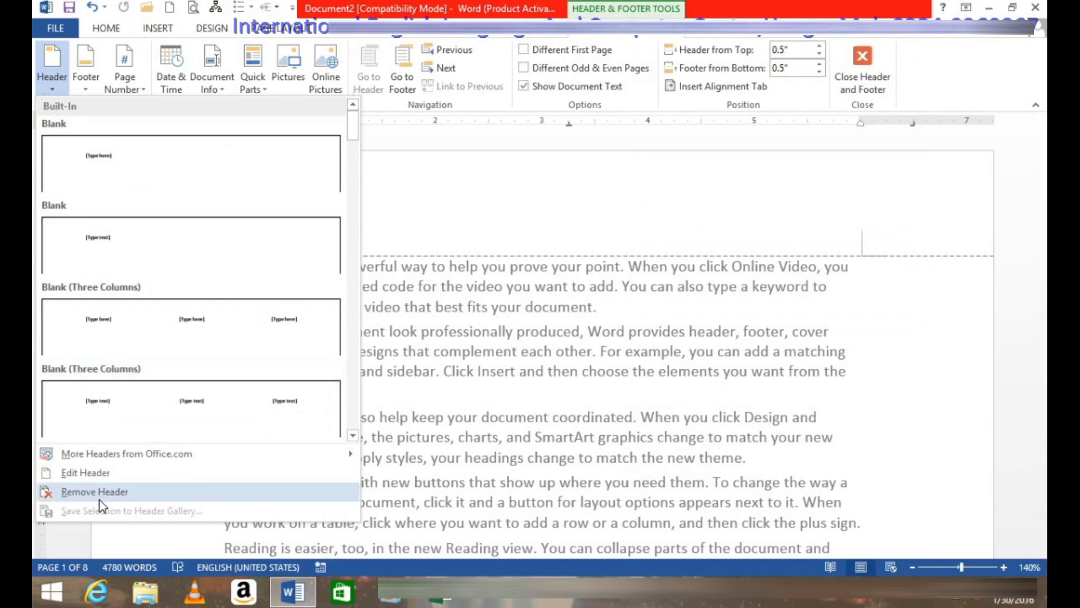
{"action": "left_click", "coordinate": [398, 188]}
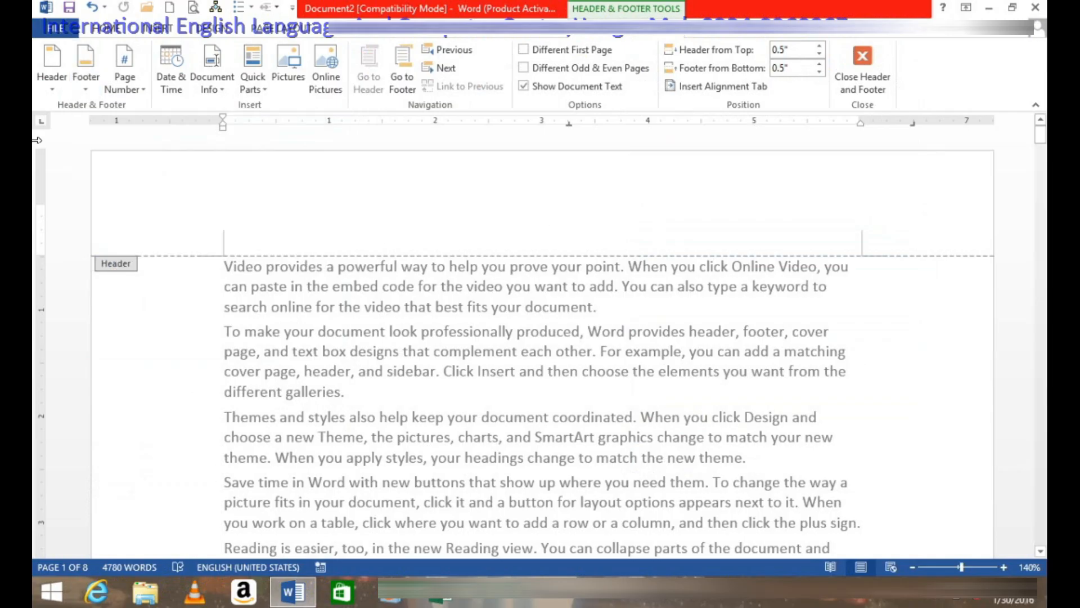
Add a page number at the top of the page in the Plain Number 1 style
{"action": "left_click", "coordinate": [139, 92]}
{"action": "mouse_move", "coordinate": [137, 107]}
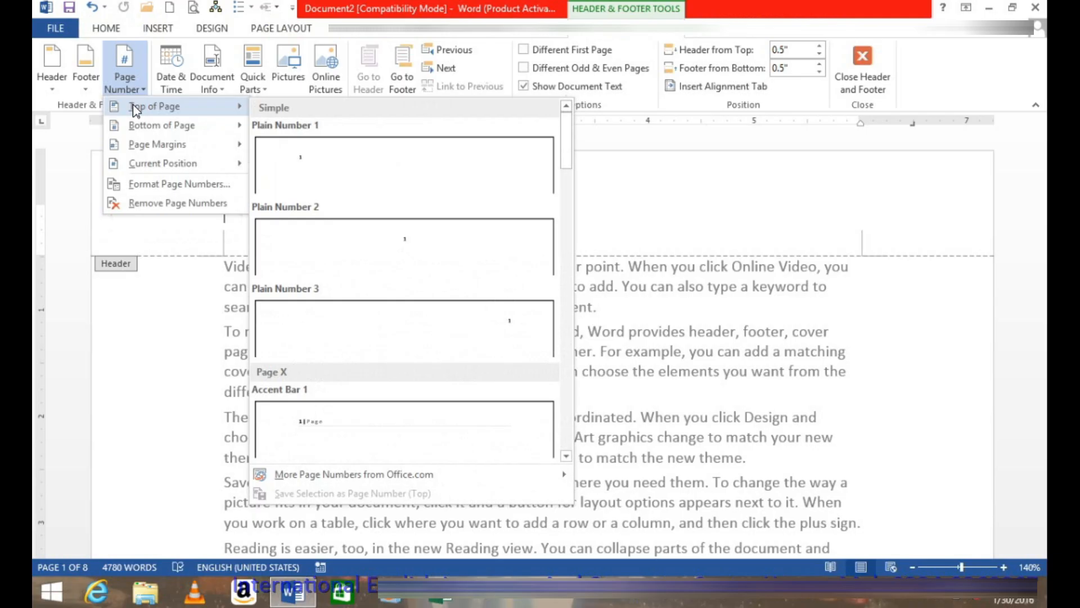
{"action": "left_click", "coordinate": [278, 165]}
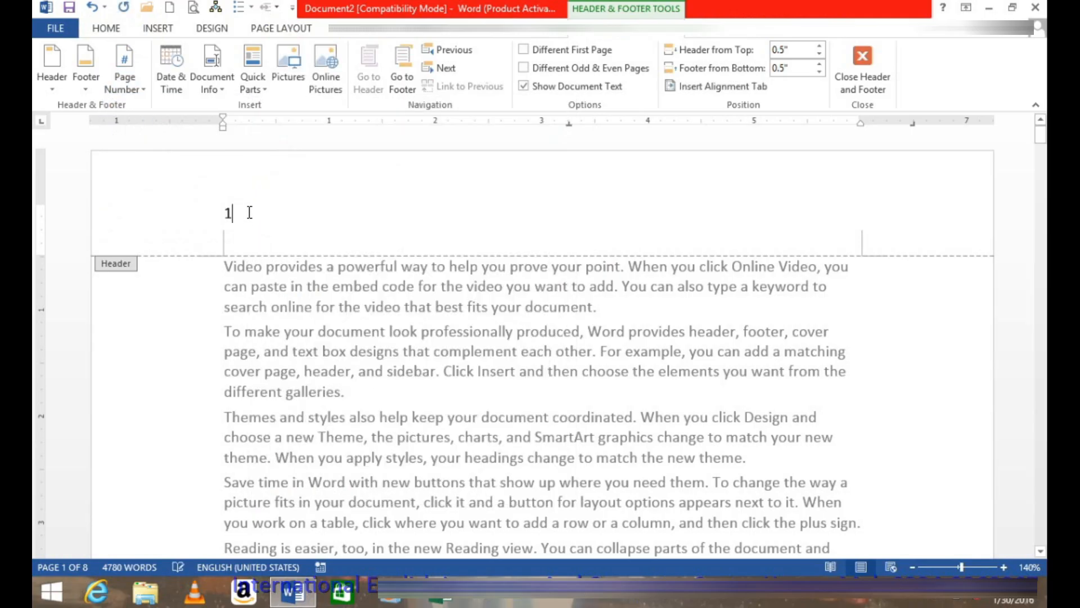
Add the date in the 1/30/2016 format and the Author document property after the page number in the header
{"action": "left_click", "coordinate": [174, 90]}
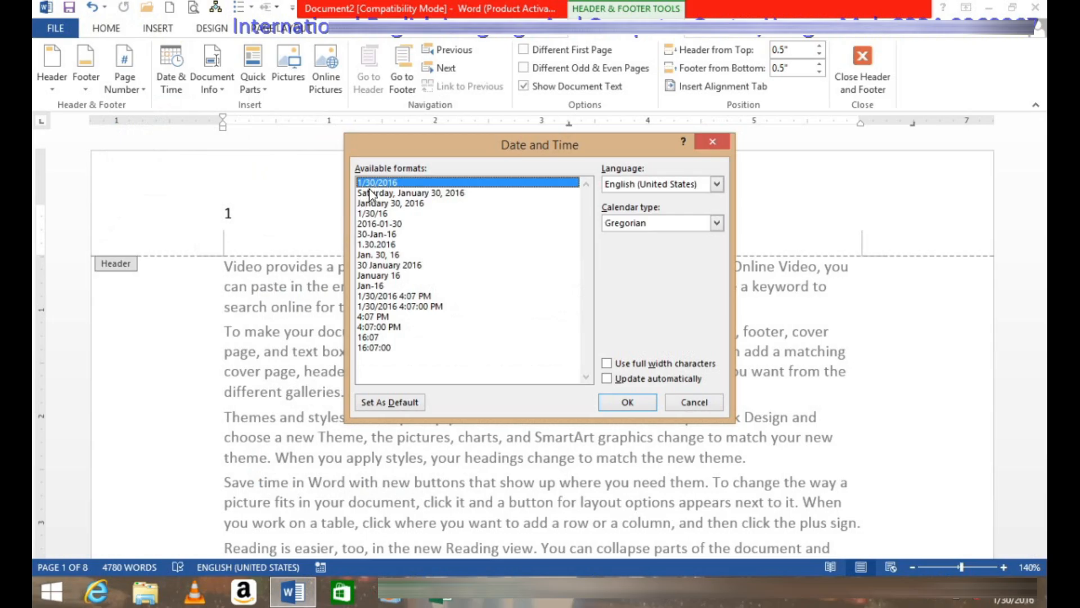
{"action": "left_click", "coordinate": [628, 402]}
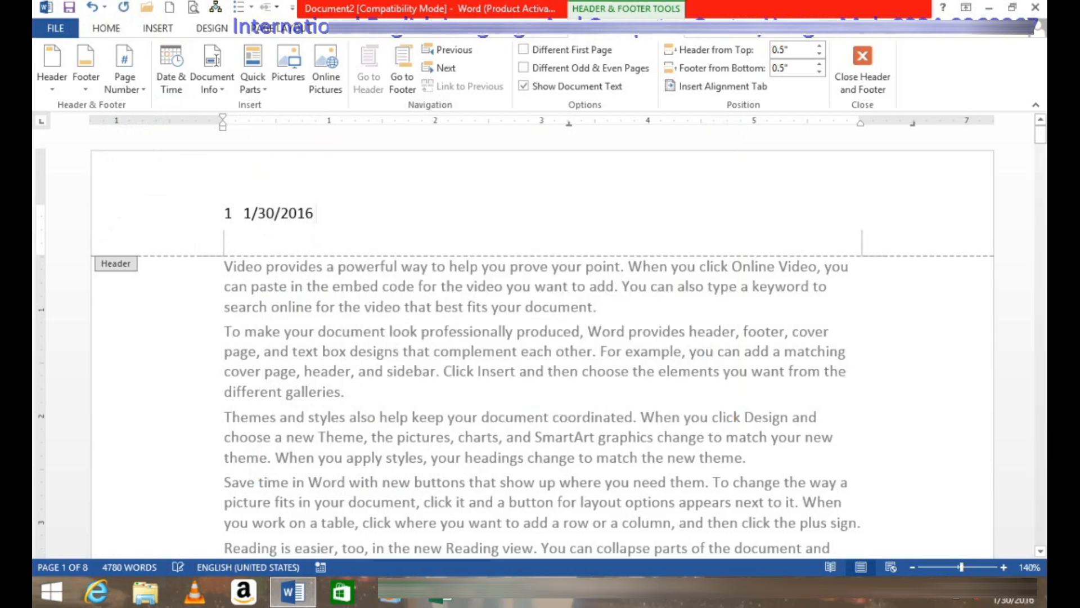
{"action": "left_click", "coordinate": [213, 82]}
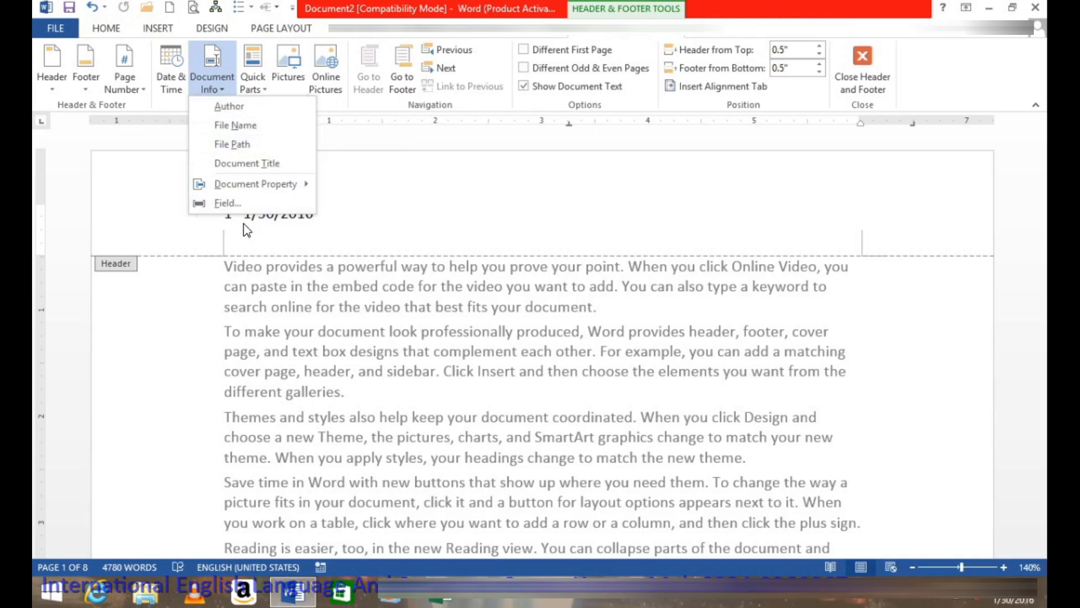
{"action": "left_click", "coordinate": [229, 106]}
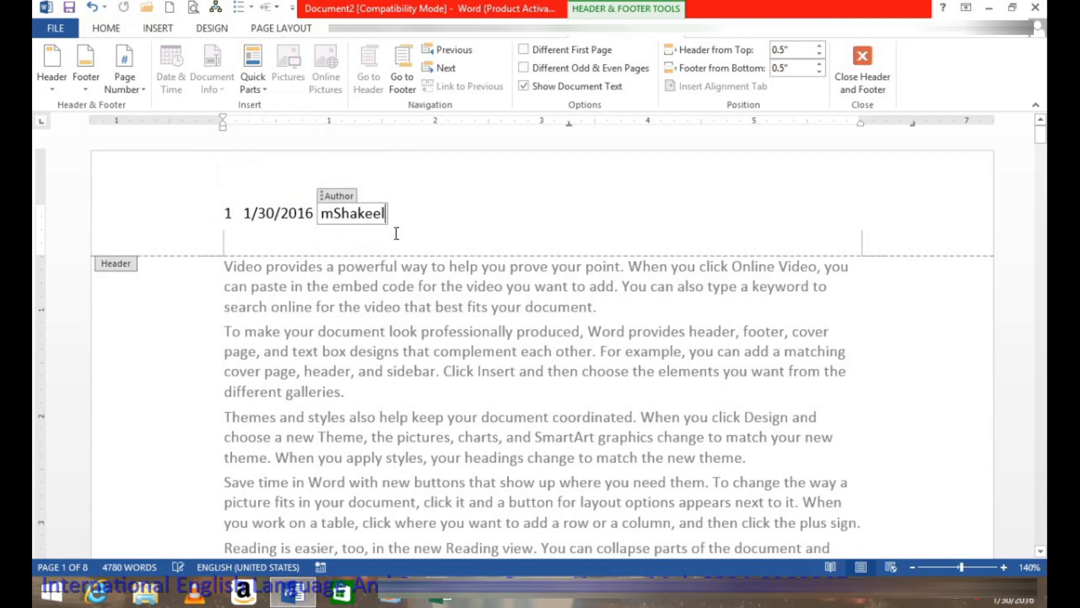
Enter Pakistan, Welcome and By spaced across the first page's footer and return to the document body
{"action": "left_click", "coordinate": [412, 223]}
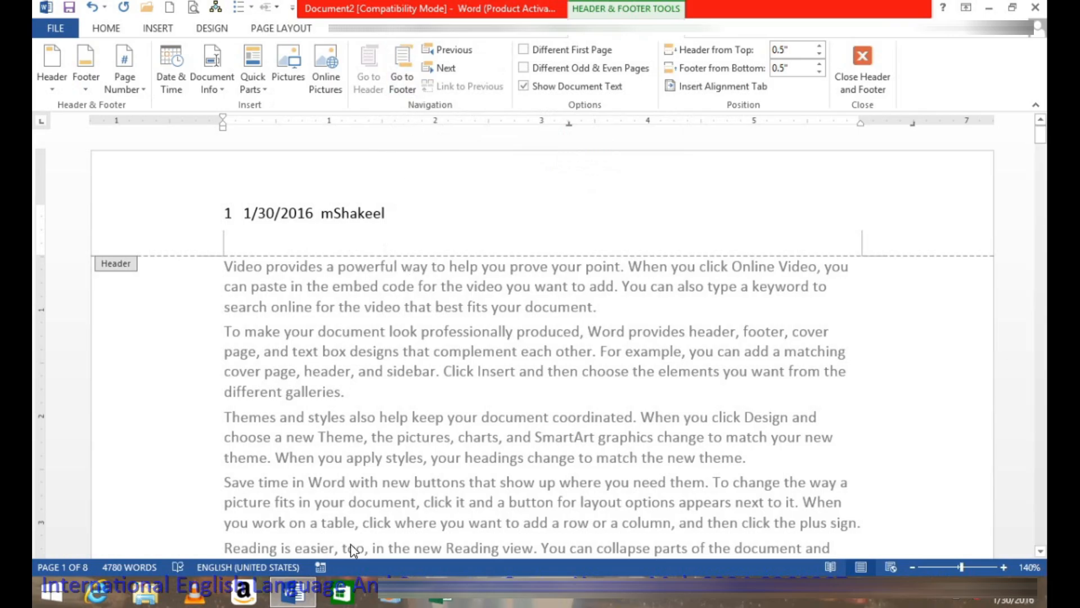
{"action": "left_click", "coordinate": [400, 79]}
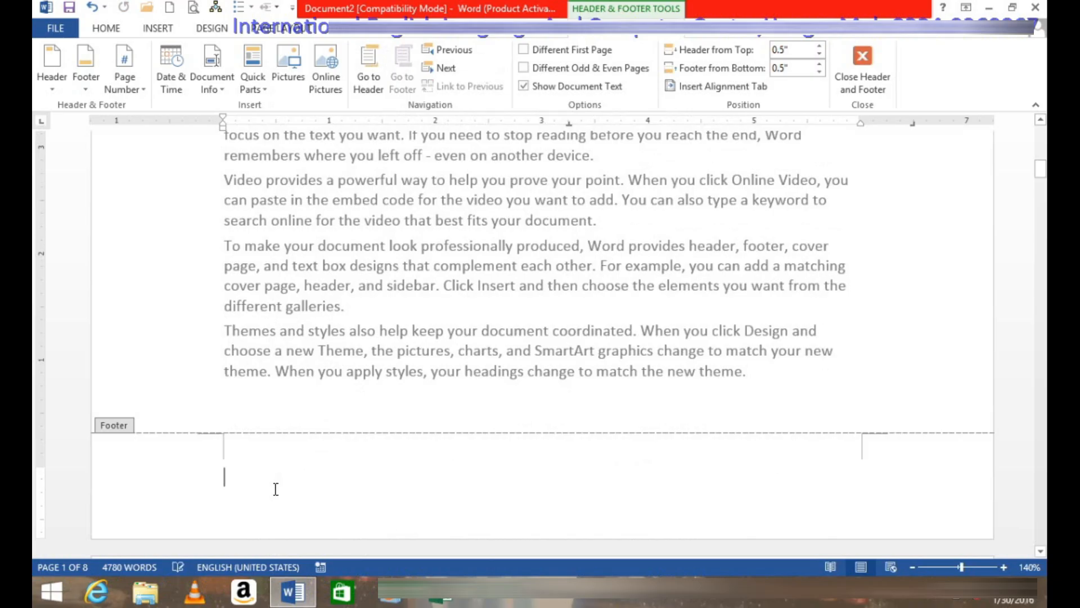
{"action": "type", "text": "A"}
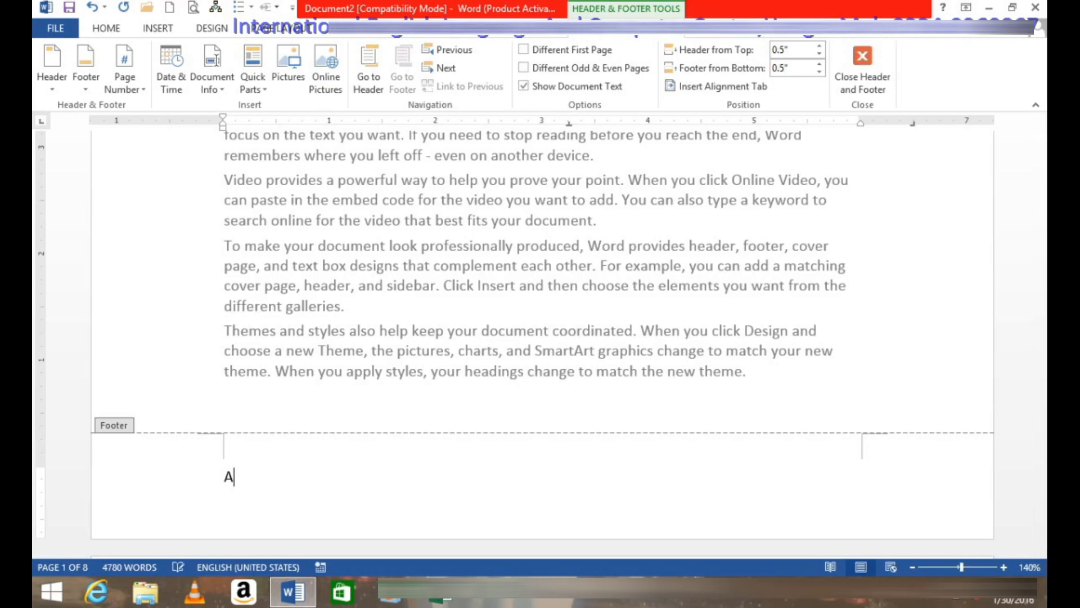
{"action": "type", "text": "s"}
{"action": "key", "text": "BackSpace"}
{"action": "key", "text": "BackSpace"}
{"action": "type", "text": "Pakista"}
{"action": "key", "text": "BackSpace"}
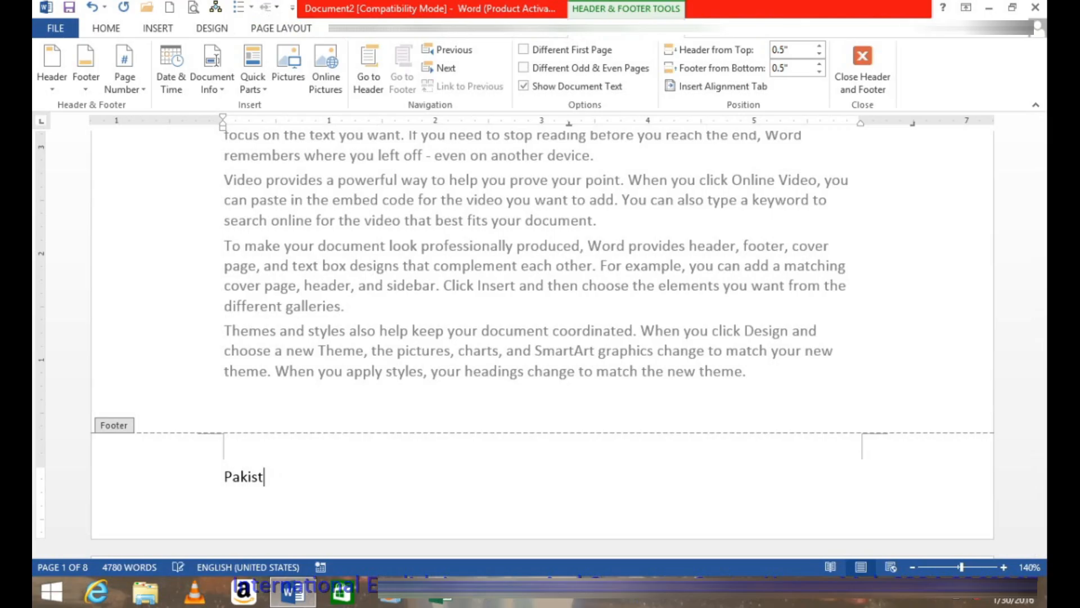
{"action": "type", "text": "an El"}
{"action": "key", "text": "BackSpace"}
{"action": "key", "text": "BackSpace"}
{"action": "type", "text": "Welcome"}
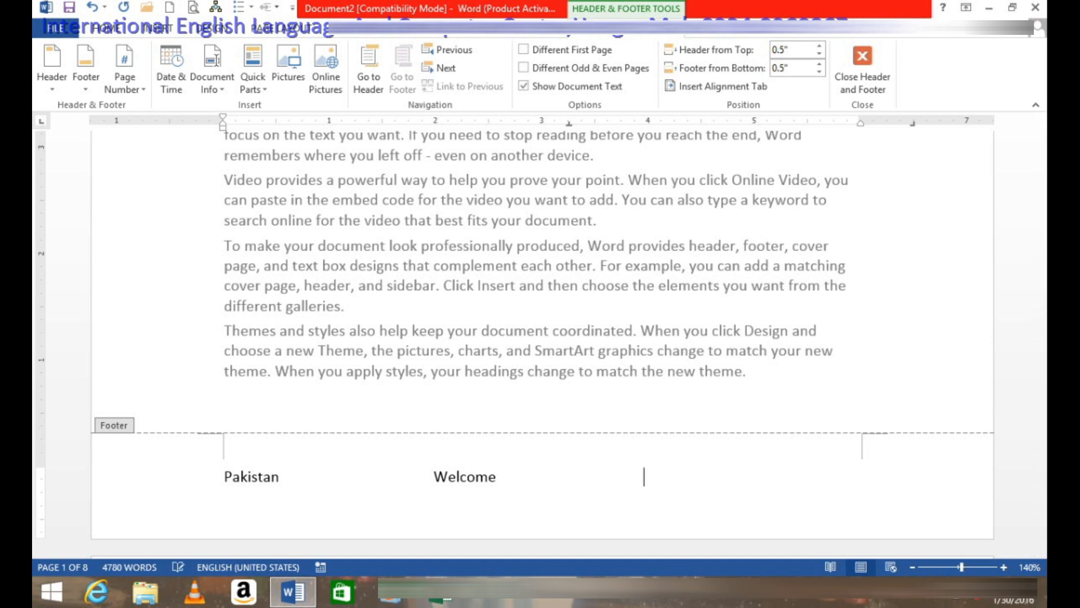
{"action": "type", "text": " By"}
{"action": "double_click", "coordinate": [398, 253]}
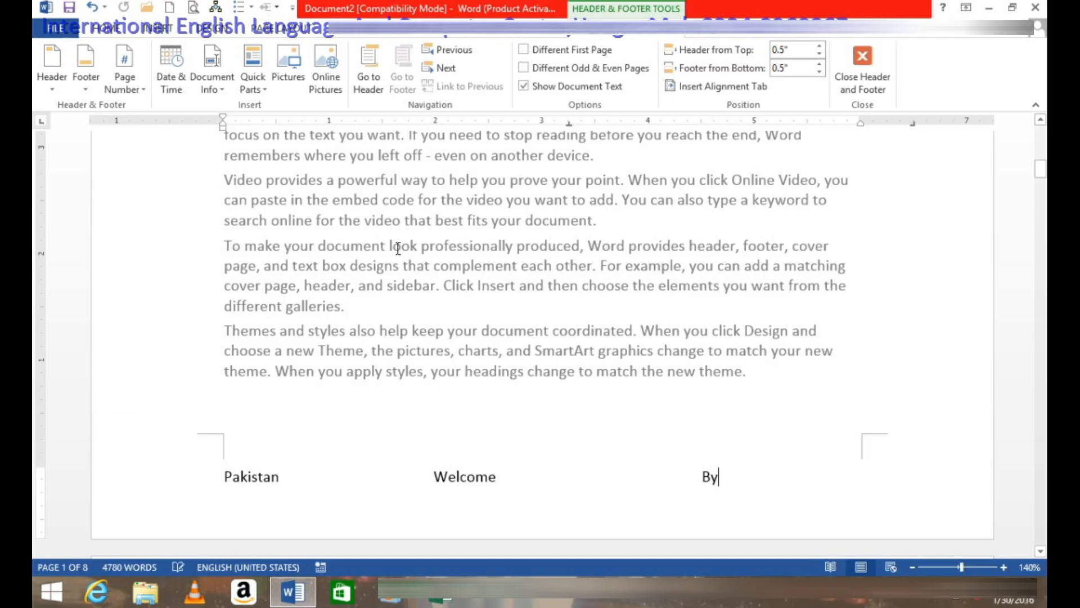
Check the header and footer on the following pages and remove the header from the document
{"action": "left_click", "coordinate": [1045, 175]}
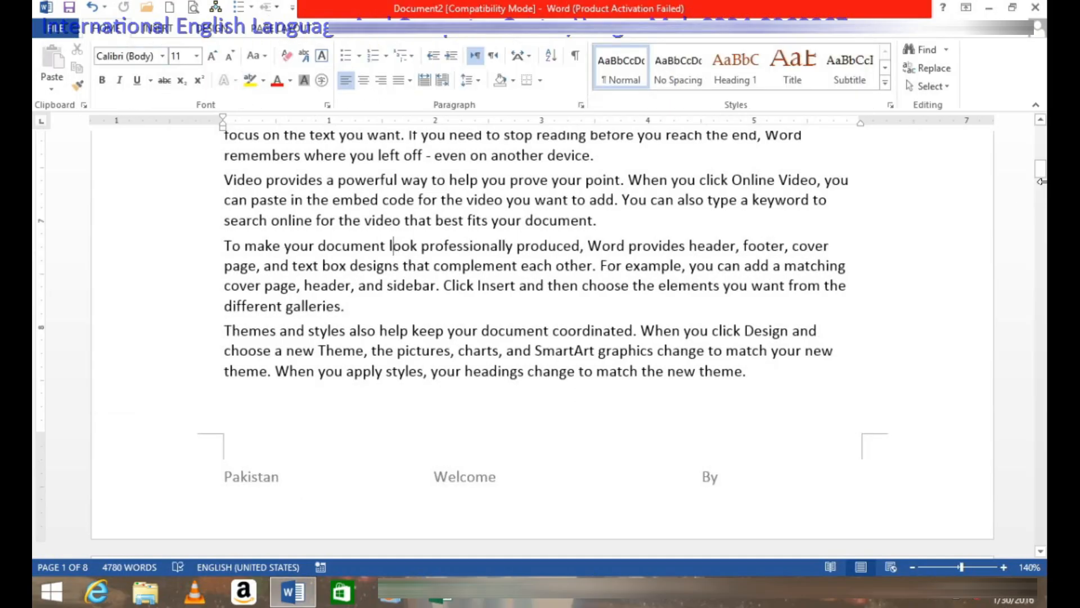
{"action": "left_click_drag", "start_coordinate": [1041, 168], "coordinate": [1033, 239]}
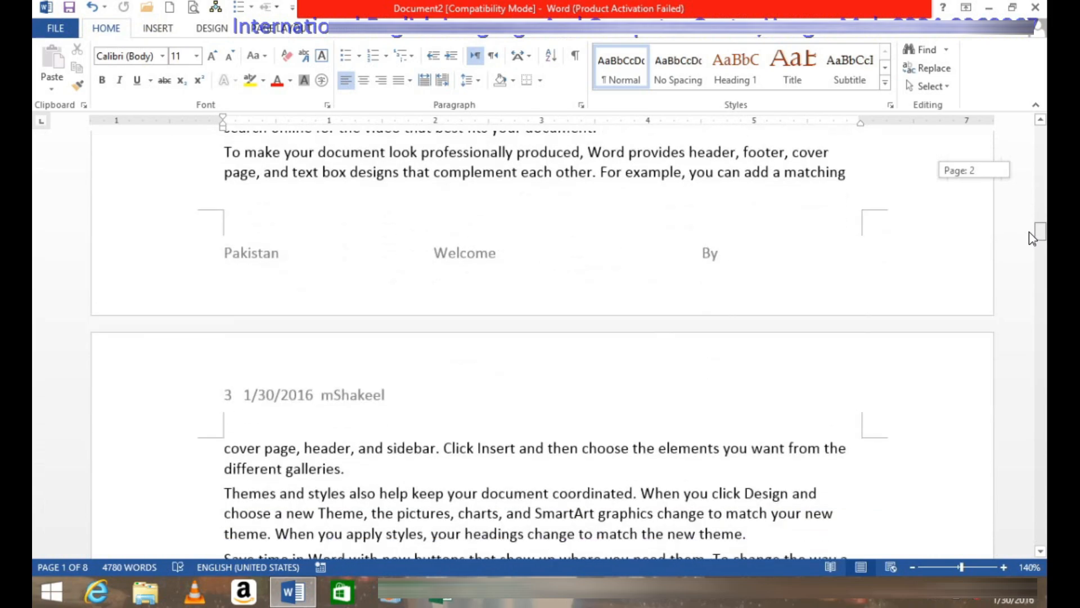
{"action": "left_click_drag", "start_coordinate": [1033, 239], "coordinate": [1032, 169]}
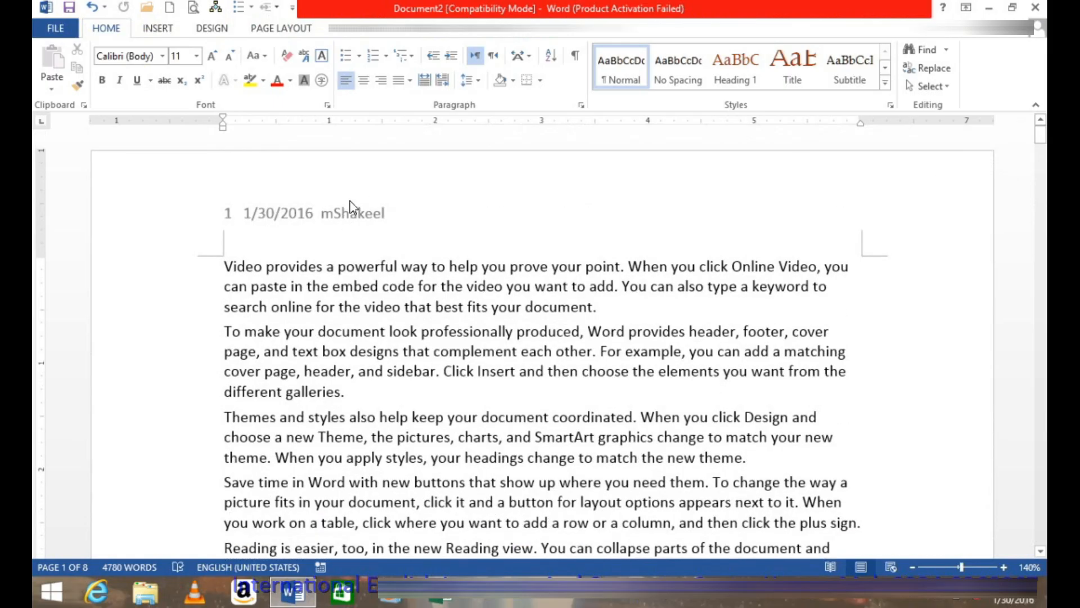
{"action": "left_click", "coordinate": [169, 28]}
{"action": "left_click", "coordinate": [666, 51]}
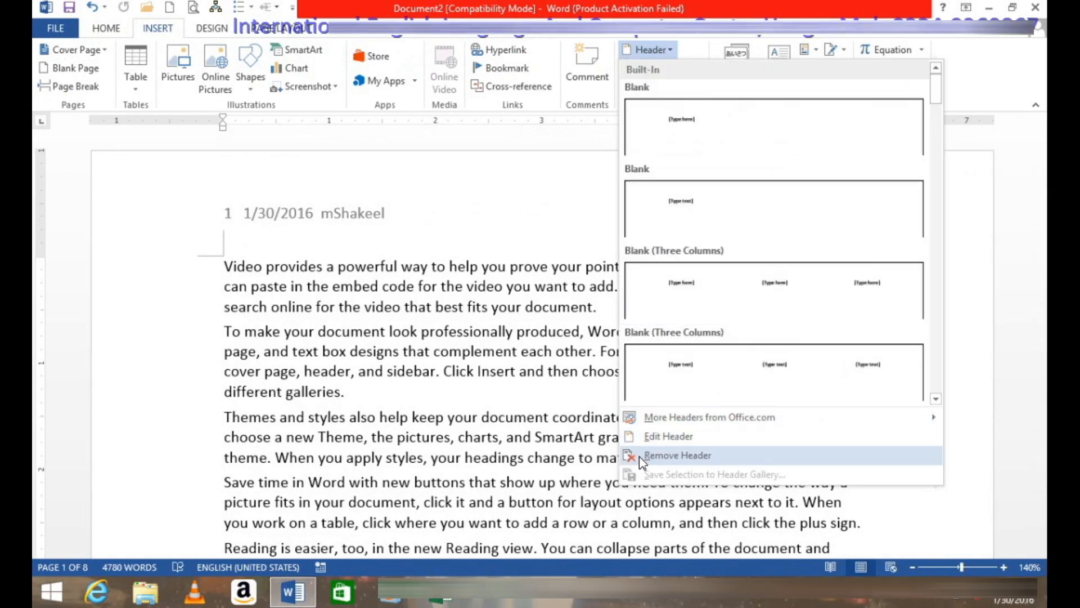
{"action": "left_click", "coordinate": [642, 461]}
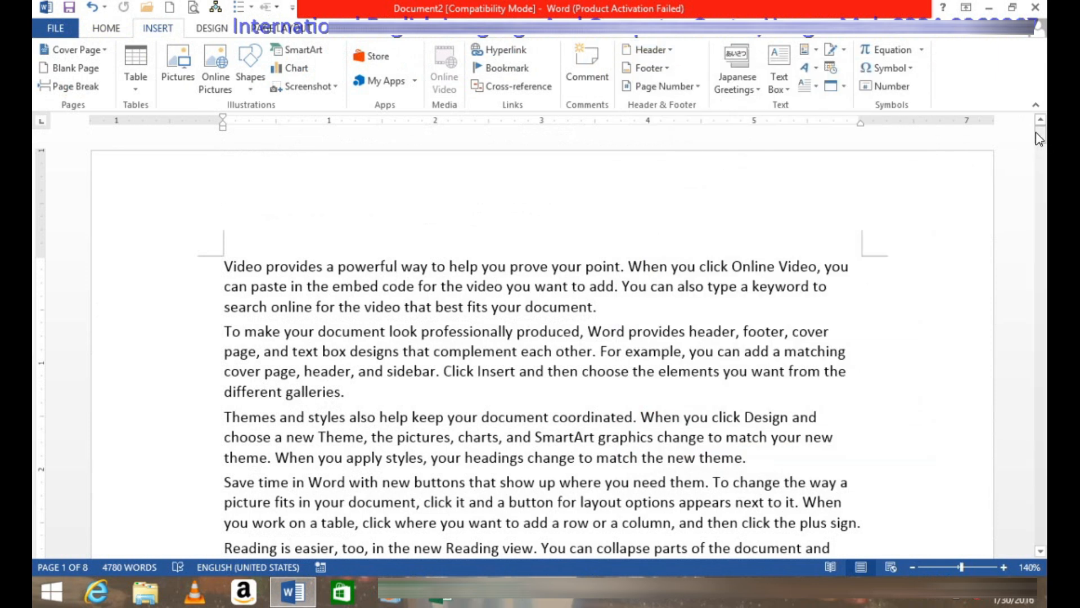
Open the footer on page 3 for editing and remove the footer from the document
{"action": "left_click_drag", "start_coordinate": [1040, 138], "coordinate": [1023, 279]}
{"action": "scroll", "coordinate": [1023, 278], "scroll_direction": "down", "scroll_amount": 1}
{"action": "left_click", "coordinate": [406, 450]}
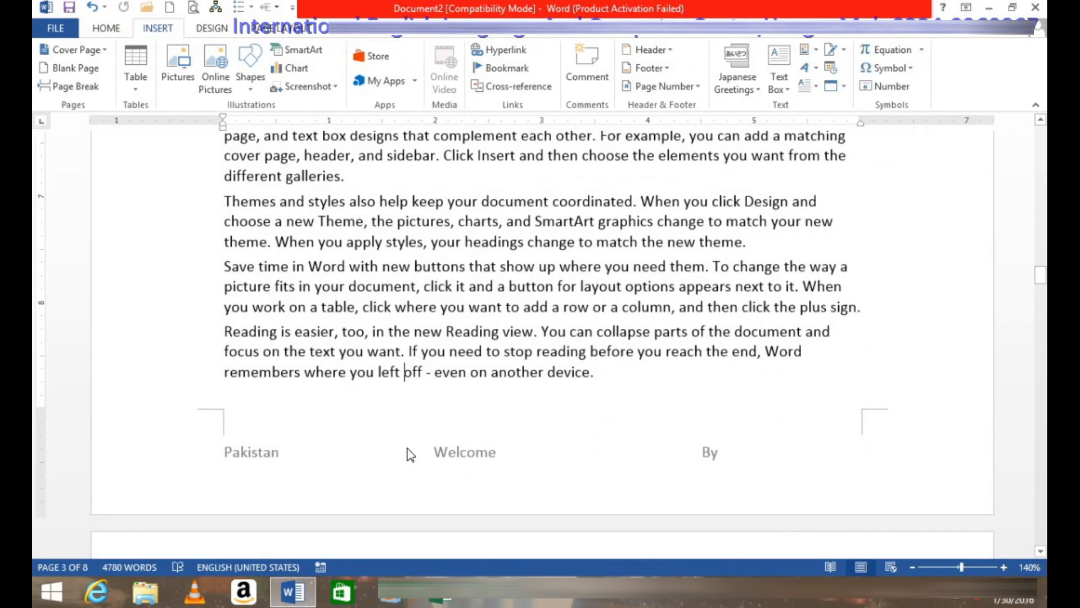
{"action": "left_click", "coordinate": [647, 68]}
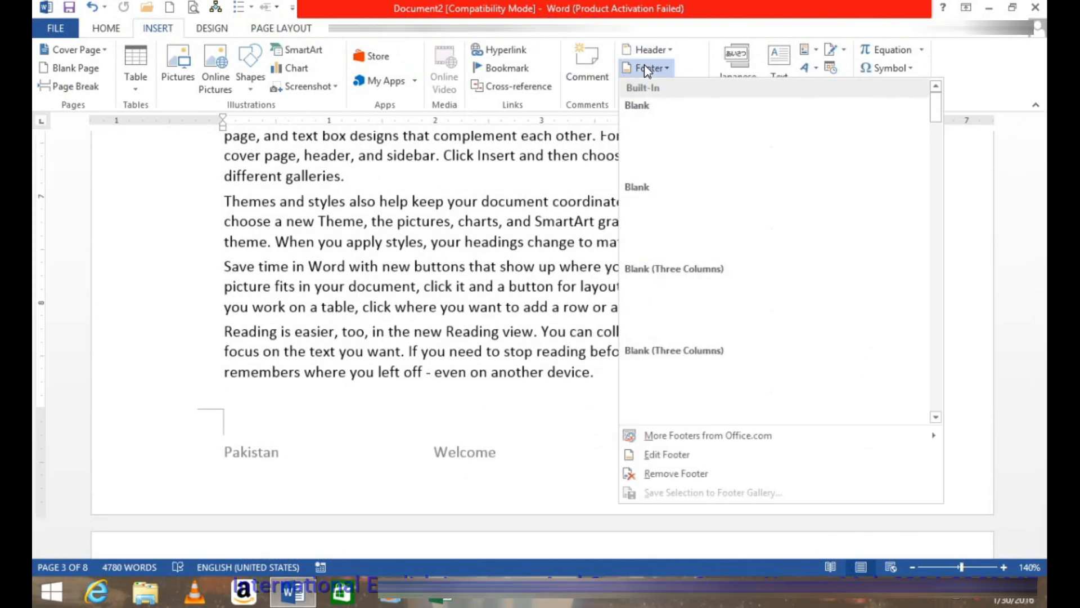
{"action": "left_click", "coordinate": [678, 454]}
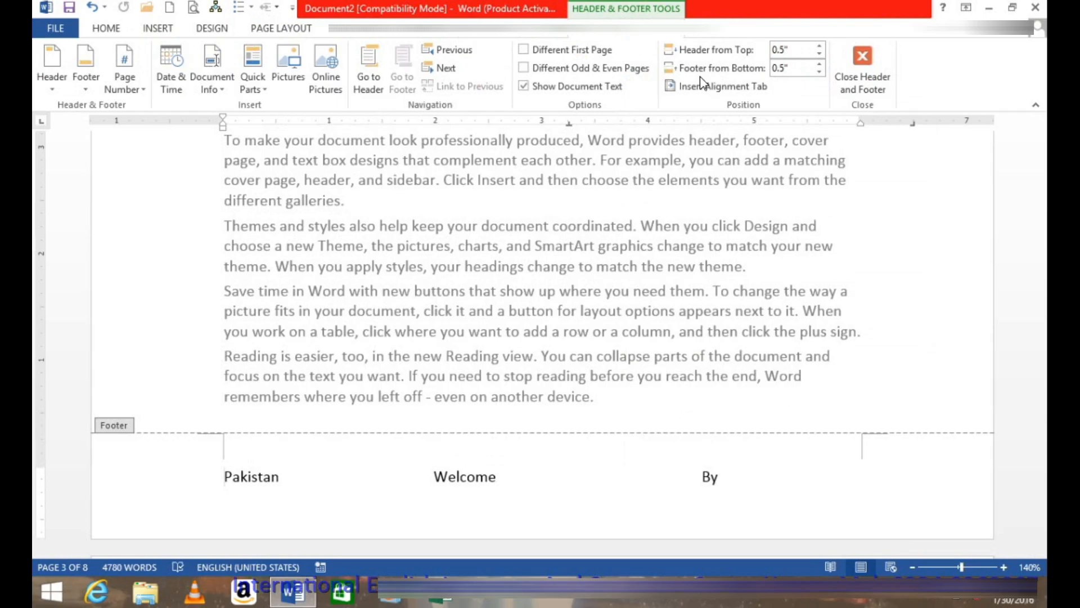
{"action": "left_click", "coordinate": [88, 88]}
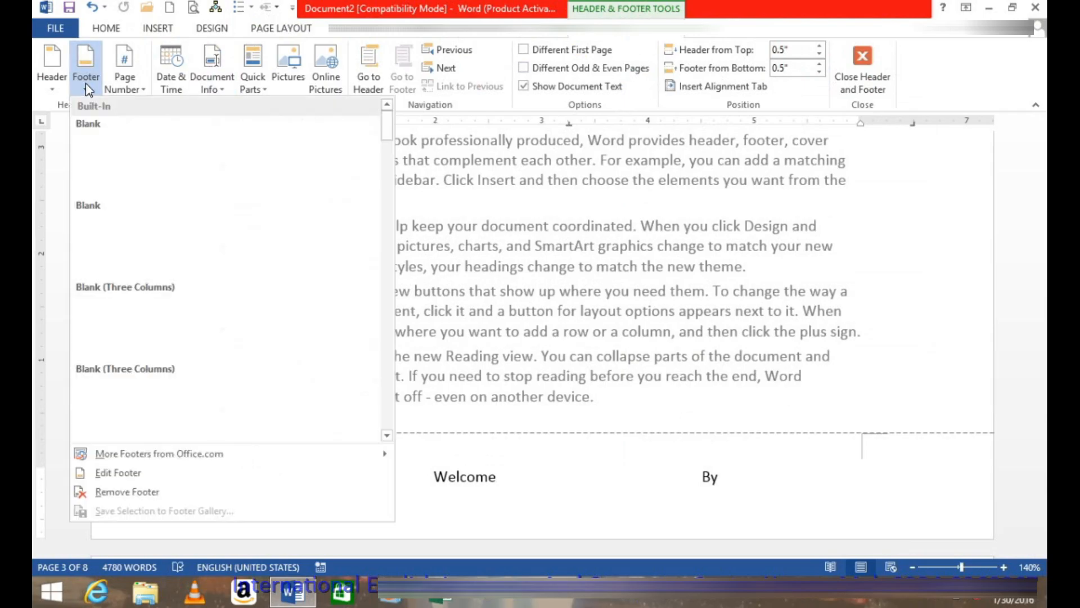
{"action": "left_click", "coordinate": [116, 491]}
Enter "International English Language And Computer Academy Hangu," in the first page's header and add a few spaces before it
{"action": "scroll", "coordinate": [575, 346], "scroll_direction": "up", "scroll_amount": 16}
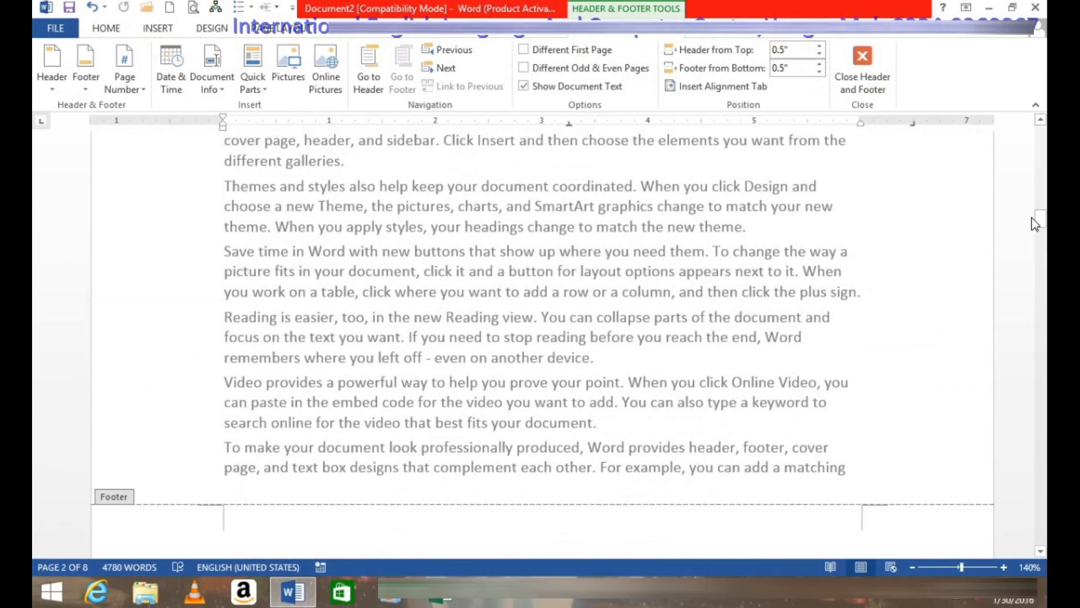
{"action": "left_click_drag", "start_coordinate": [1040, 220], "coordinate": [1041, 144]}
{"action": "left_click", "coordinate": [385, 197]}
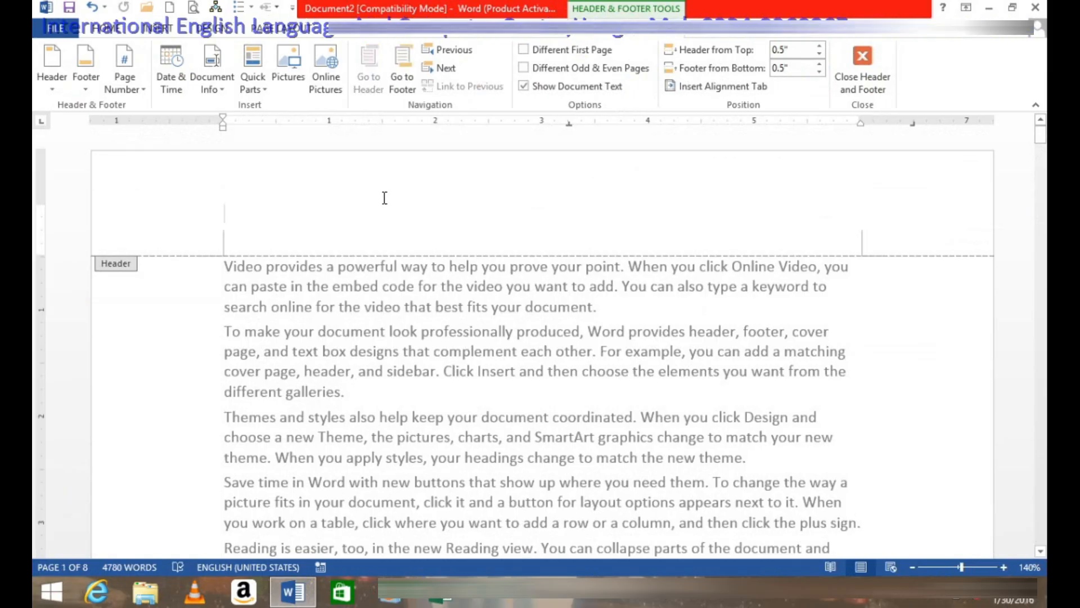
{"action": "type", "text": "Inter"}
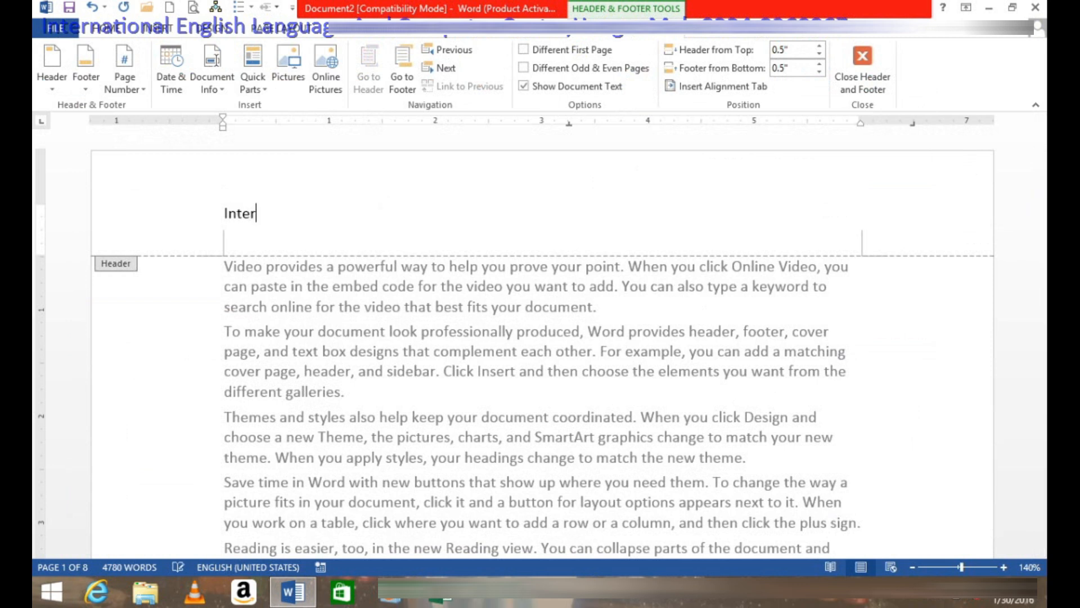
{"action": "type", "text": "national En"}
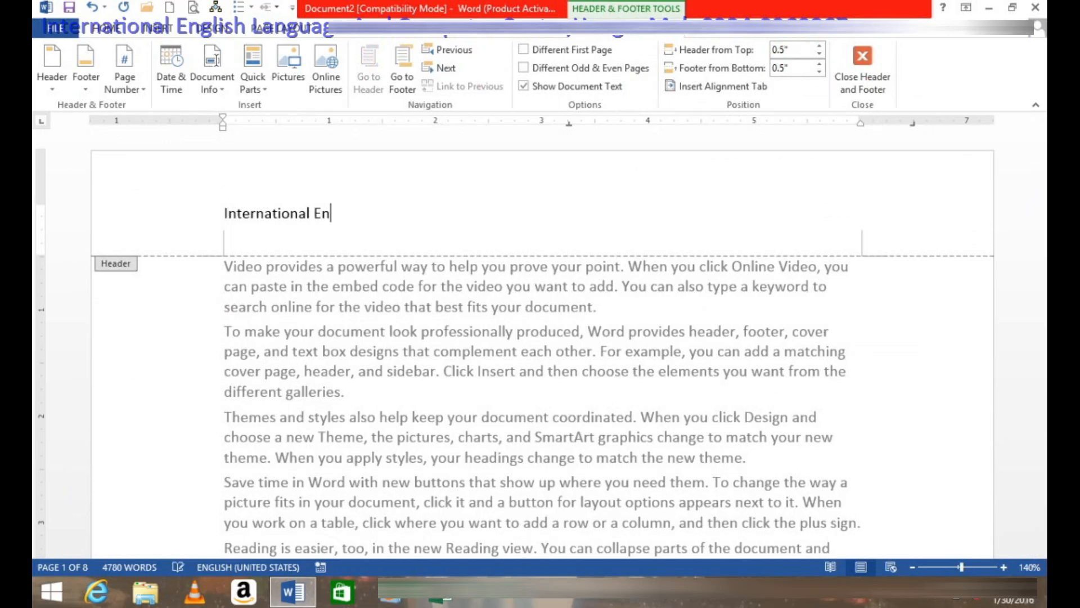
{"action": "type", "text": "glish L"}
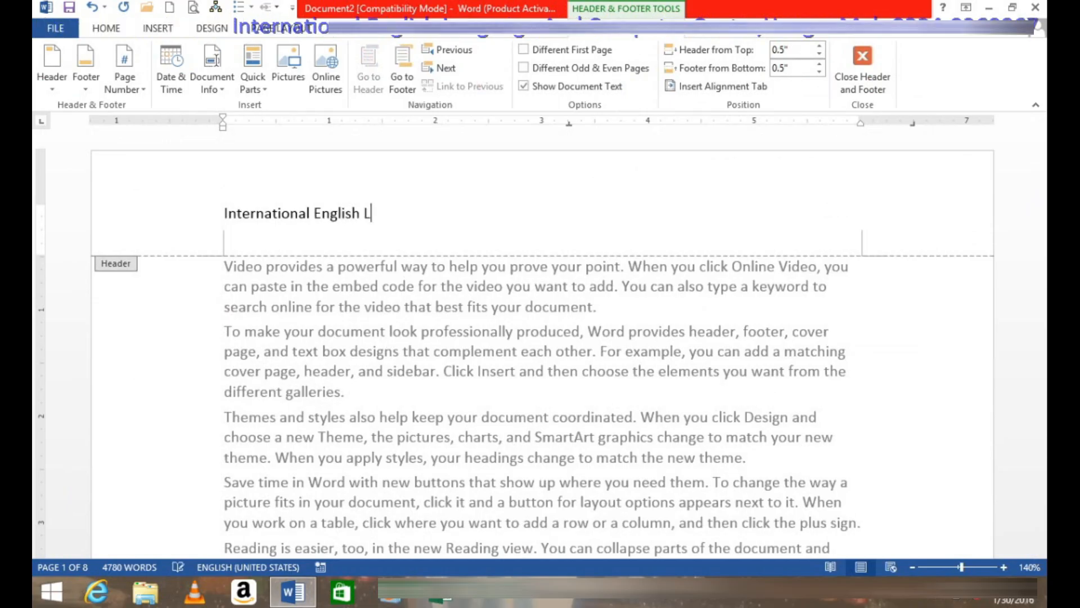
{"action": "type", "text": "anguage And"}
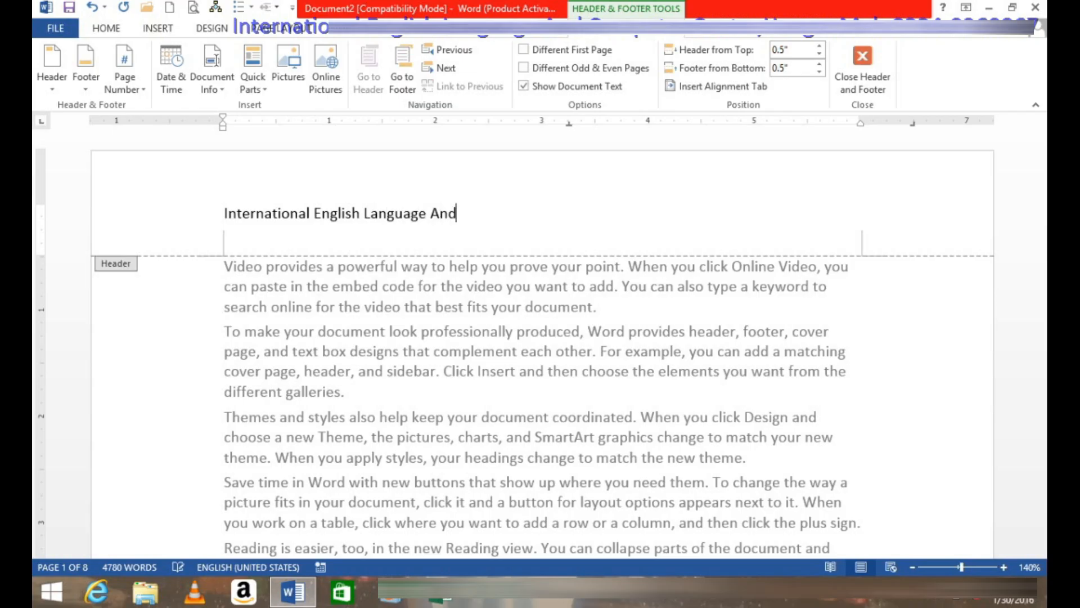
{"action": "type", "text": " Computer Ac"}
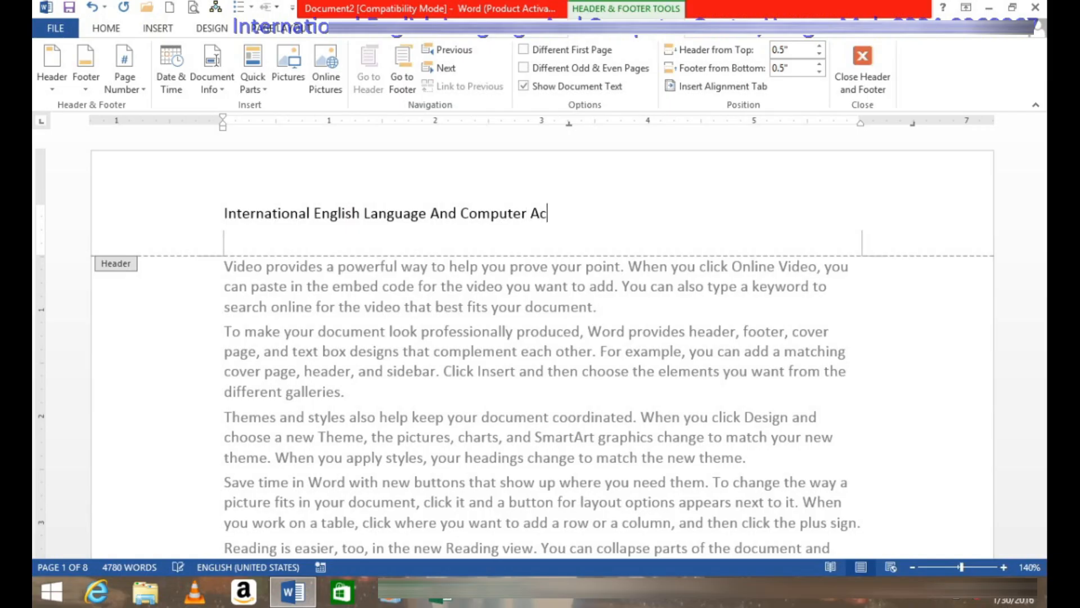
{"action": "type", "text": "adem"}
{"action": "type", "text": "my Hangu,"}
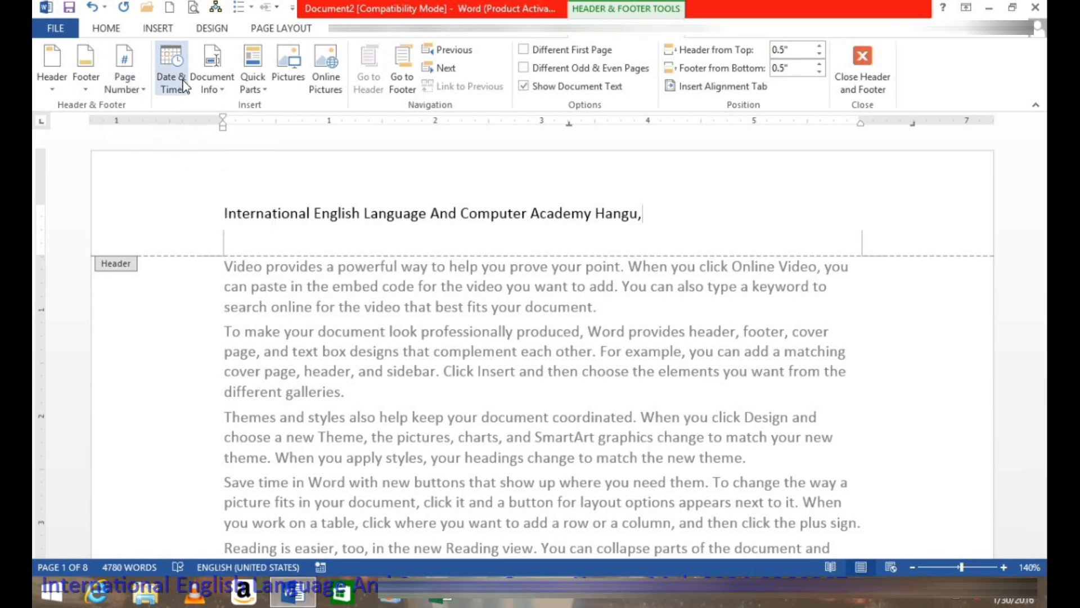
{"action": "left_click", "coordinate": [215, 213]}
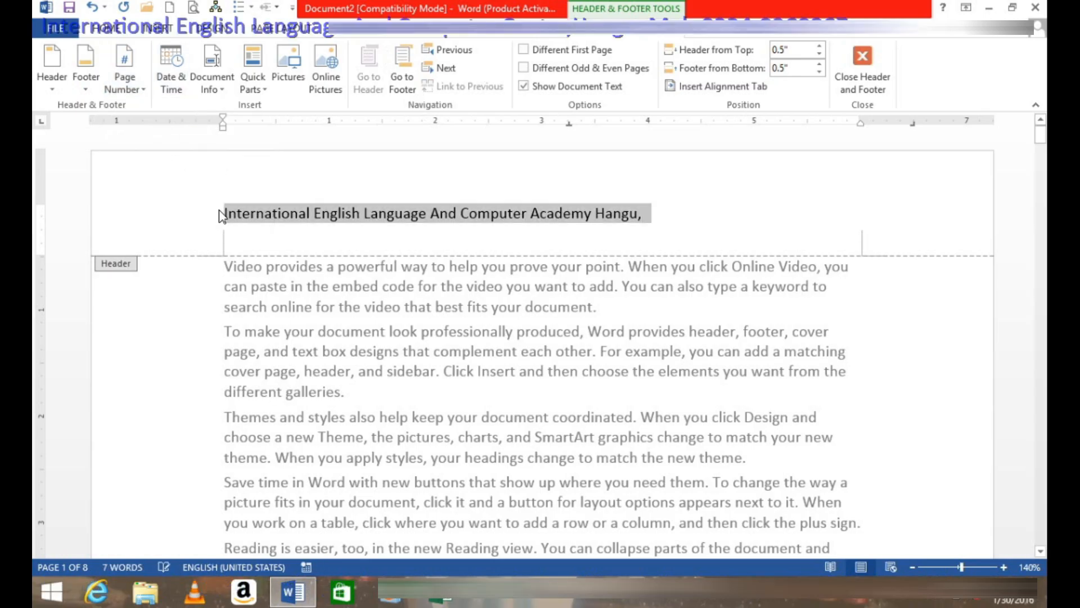
{"action": "left_click", "coordinate": [225, 214]}
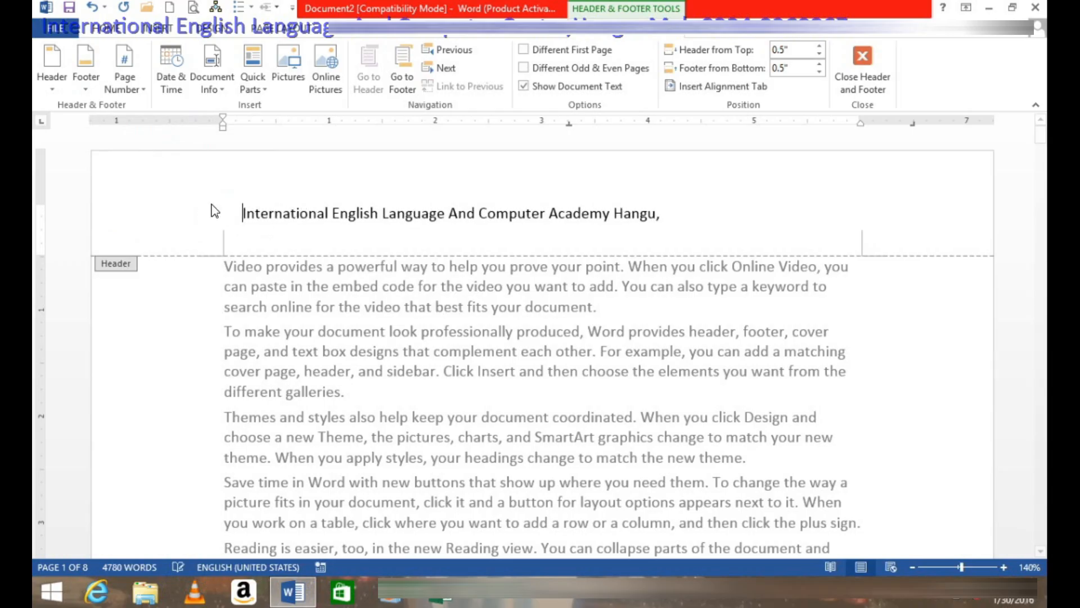
Try to add a Plain Number 1 page number at the top of the page alongside the header text and undo it
{"action": "left_click", "coordinate": [120, 78]}
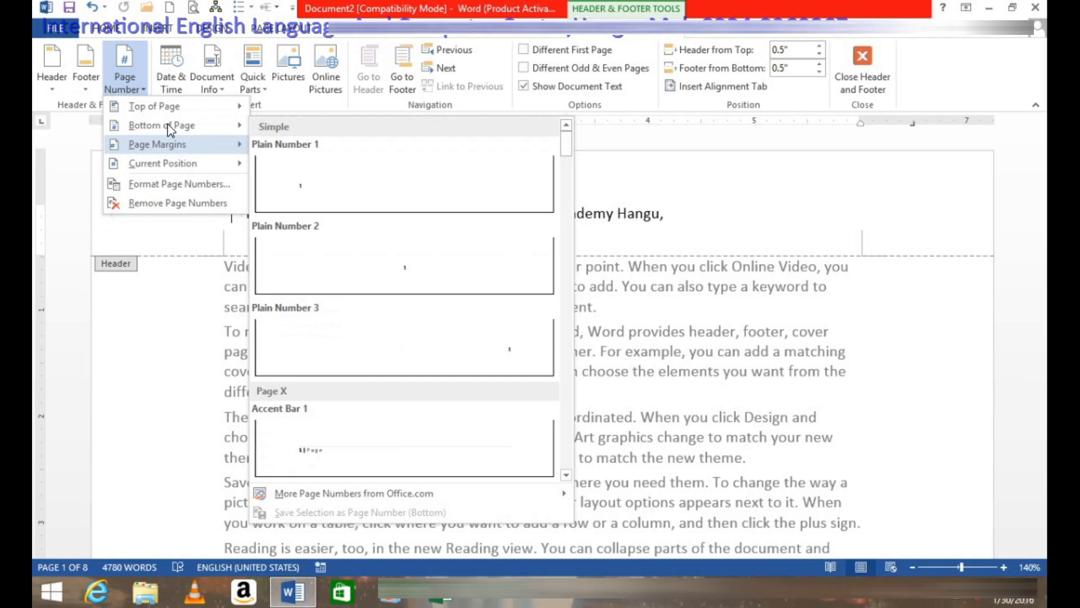
{"action": "mouse_move", "coordinate": [171, 118]}
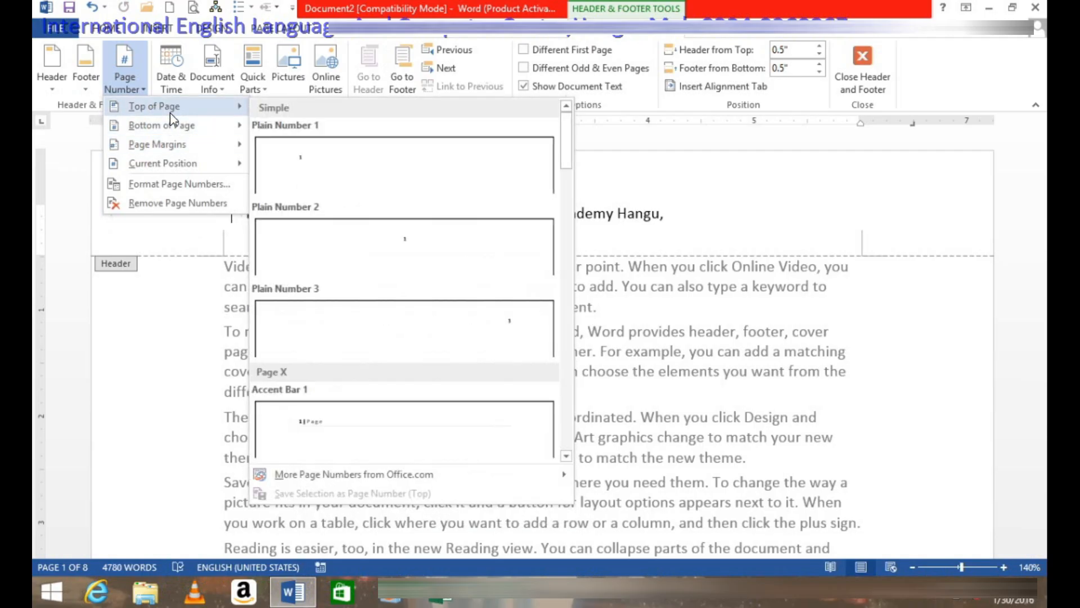
{"action": "left_click", "coordinate": [366, 186]}
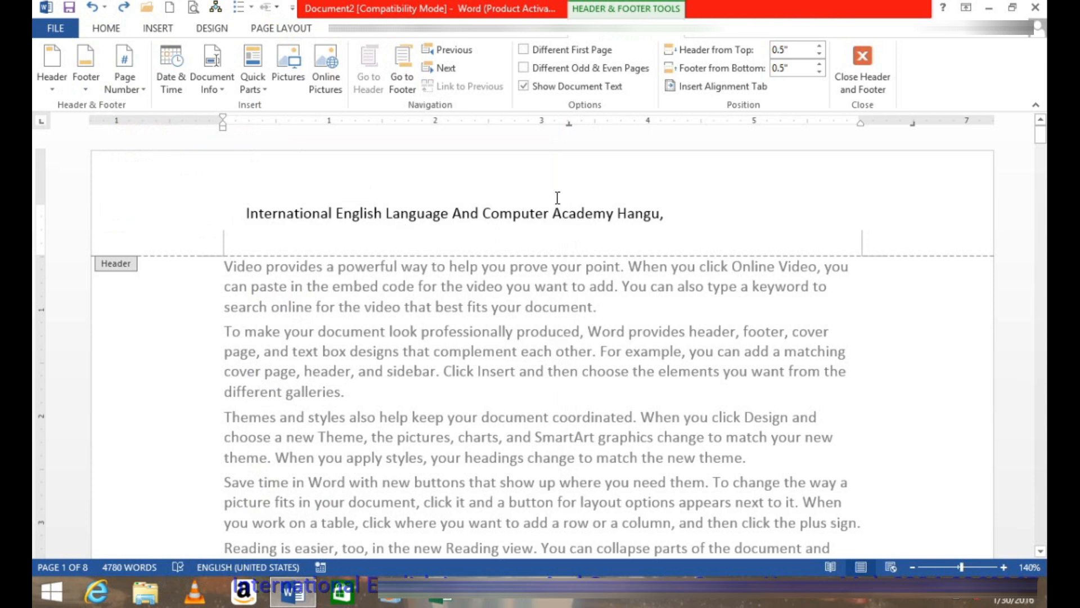
{"action": "left_click", "coordinate": [715, 195]}
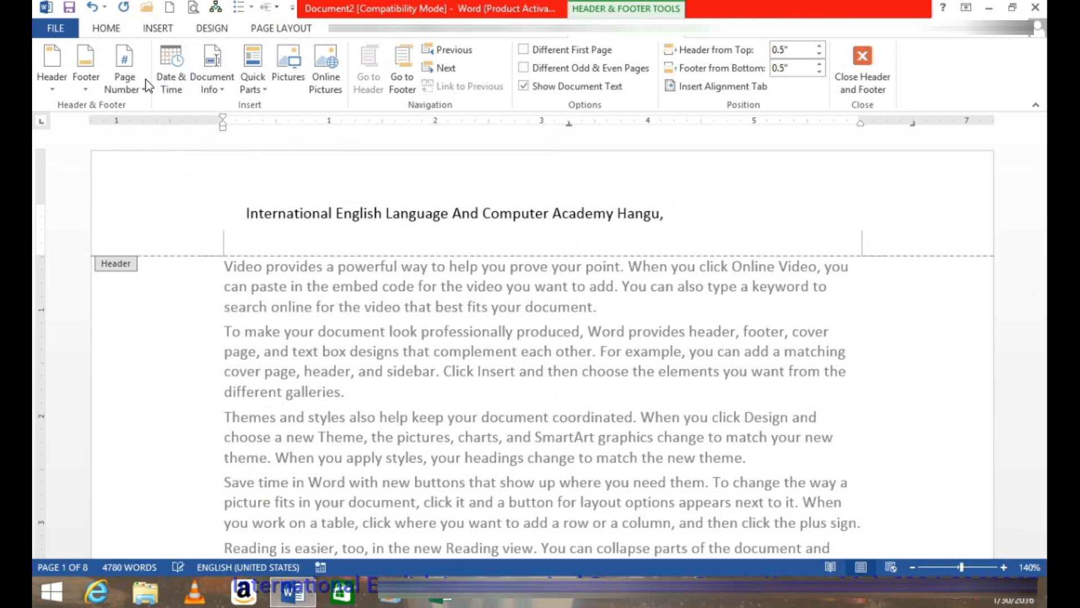
{"action": "left_click", "coordinate": [127, 83]}
{"action": "mouse_move", "coordinate": [154, 106]}
{"action": "left_click", "coordinate": [285, 180]}
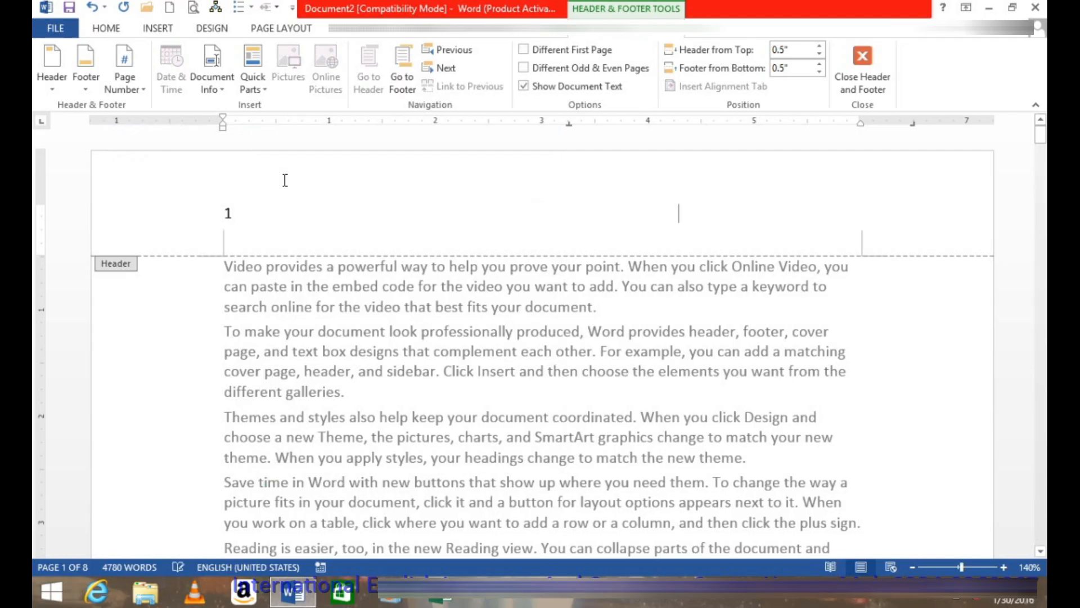
{"action": "key", "text": "ctrl+z"}
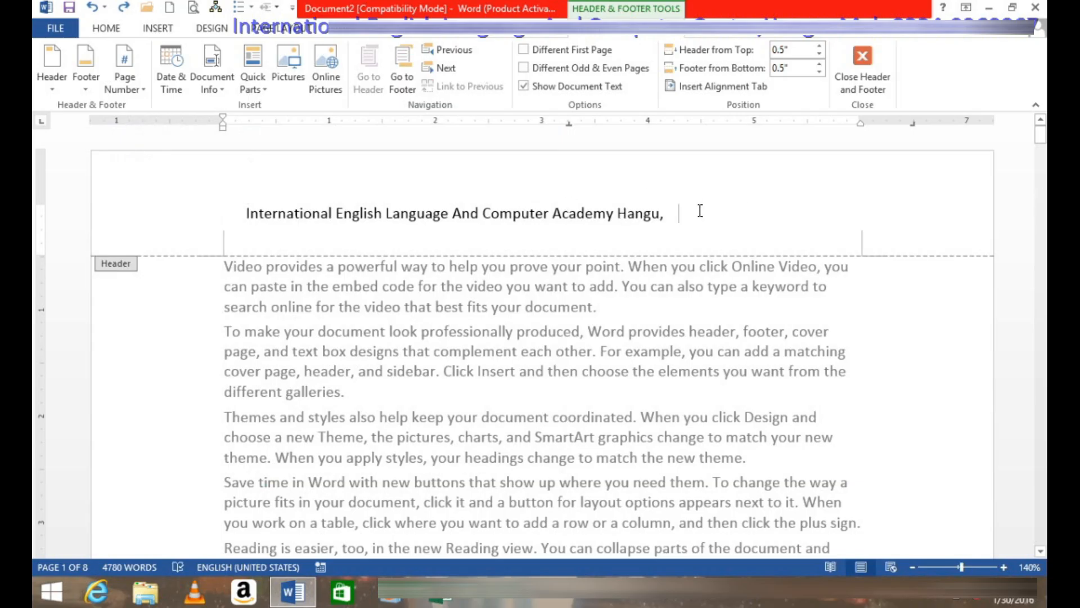
Go to the first page's footer and enter "Written By sir" followed by the author's full name
{"action": "mouse_move", "coordinate": [1040, 138]}
{"action": "left_mouse_down"}
{"action": "mouse_move", "coordinate": [1042, 192]}
{"action": "mouse_move", "coordinate": [1024, 123]}
{"action": "left_mouse_up"}
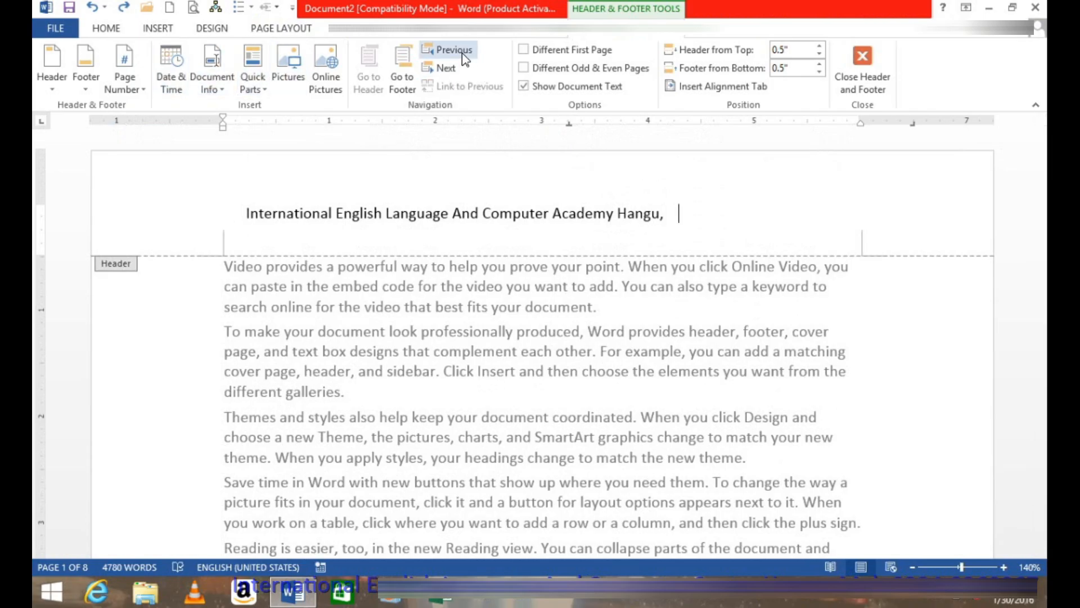
{"action": "left_click", "coordinate": [403, 89]}
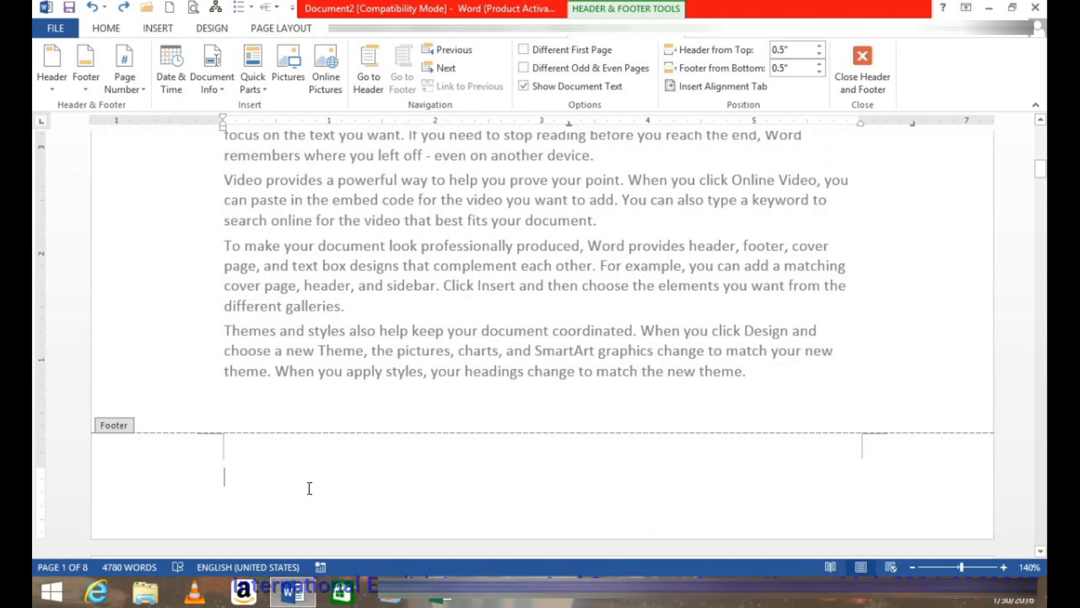
{"action": "type", "text": "In"}
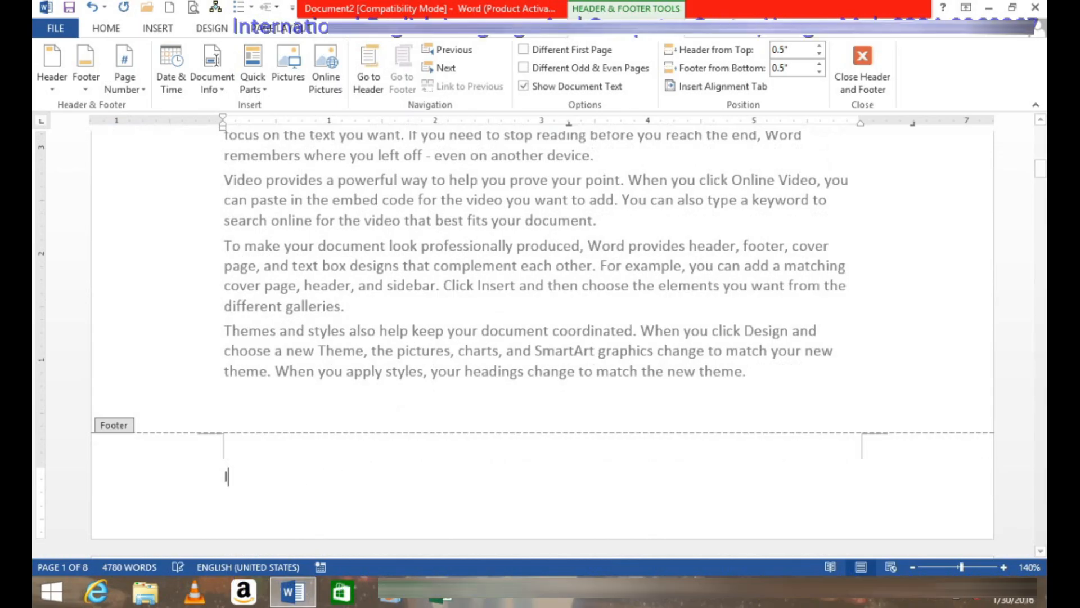
{"action": "type", "text": "W"}
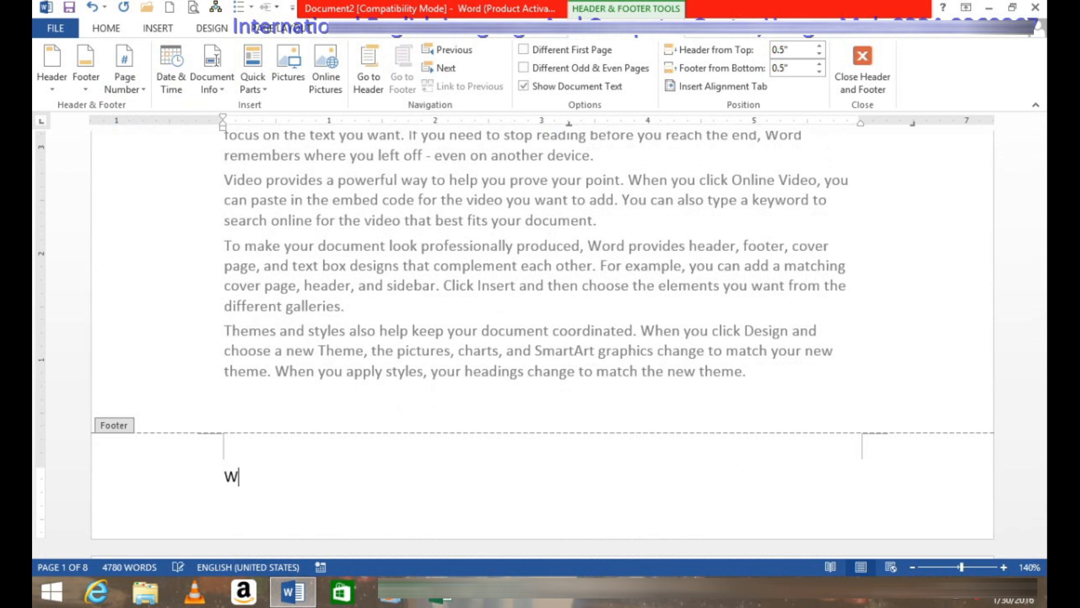
{"action": "type", "text": "ritten Y"}
{"action": "key", "text": "BackSpace"}
{"action": "type", "text": "By sir"}
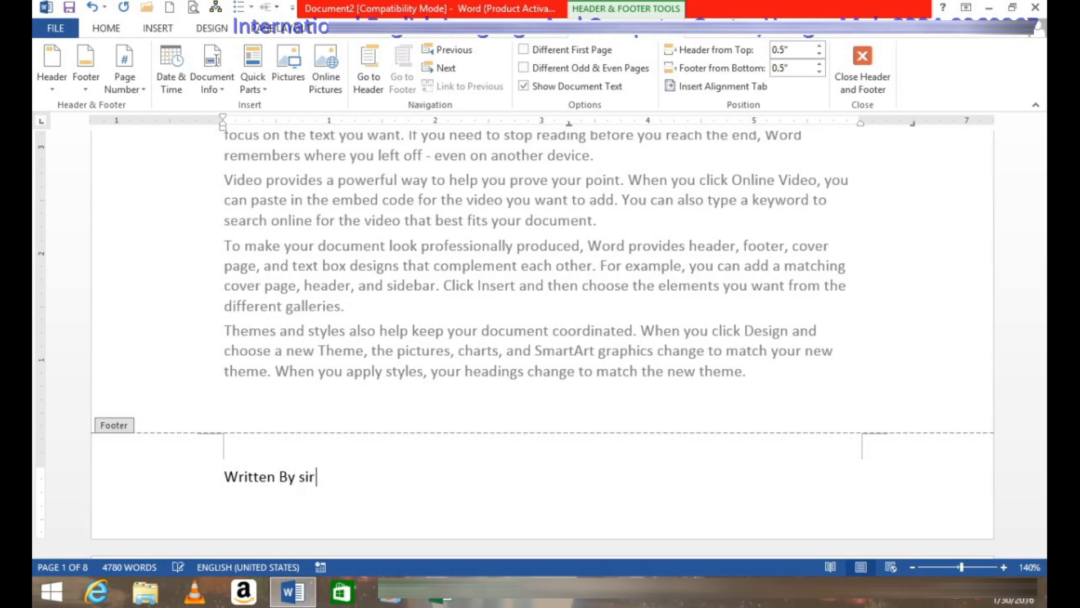
{"action": "type", "text": " Muhammad H"}
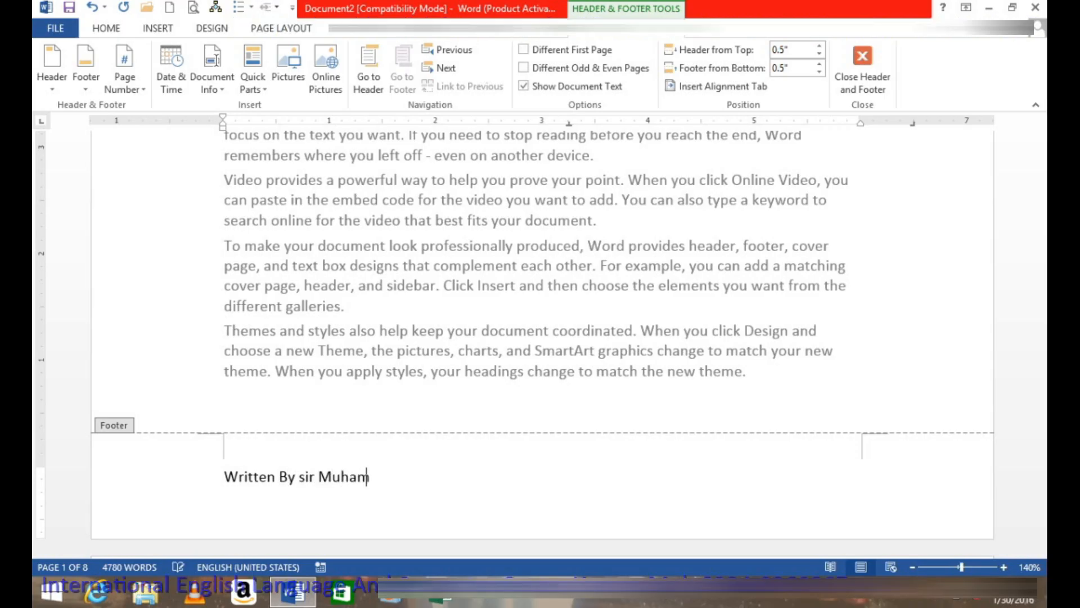
{"action": "key", "text": "BackSpace"}
{"action": "type", "text": "Shakeel"}
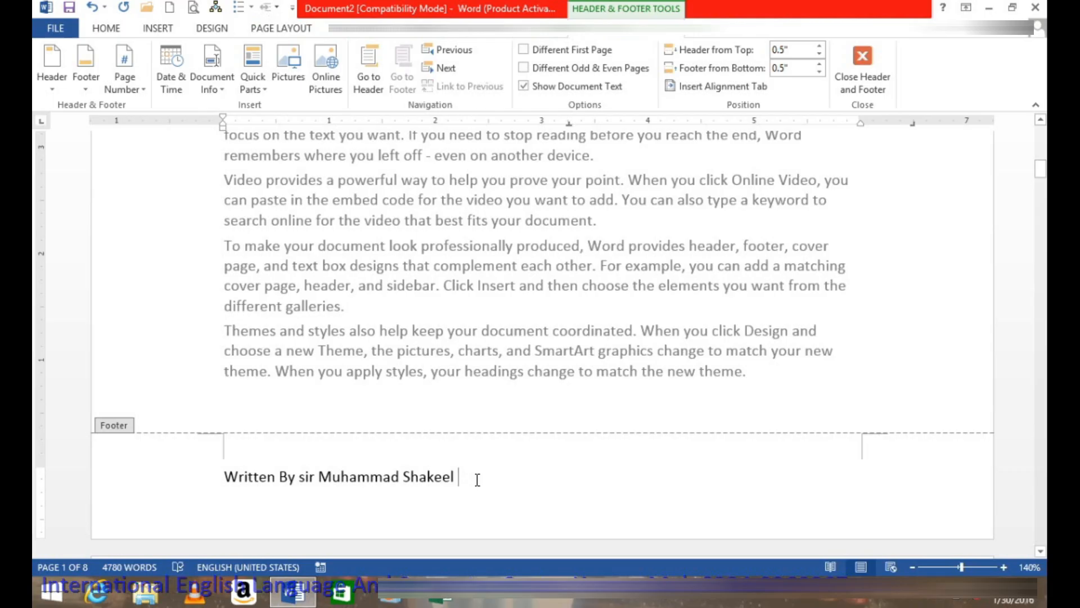
Centre the footer text, enlarge it to 18 pt and colour it red
{"action": "left_click_drag", "start_coordinate": [478, 480], "coordinate": [240, 453]}
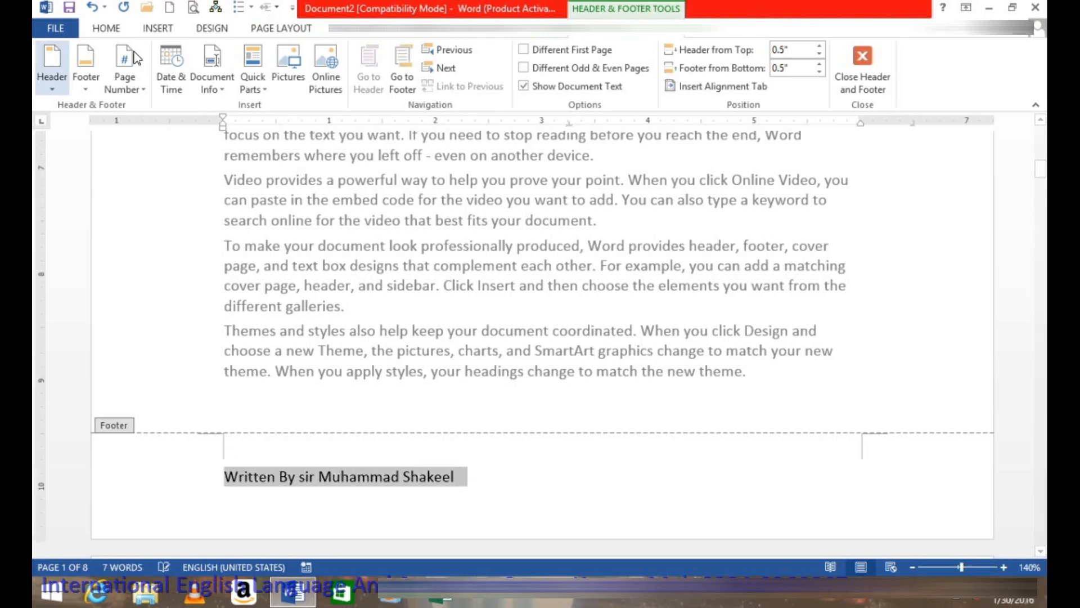
{"action": "left_click", "coordinate": [102, 28]}
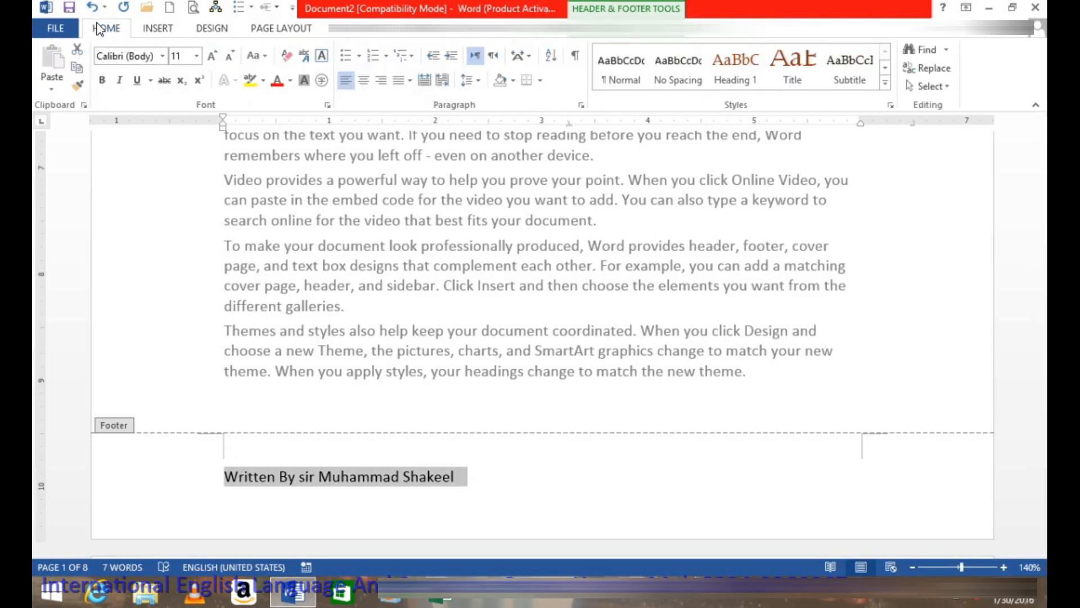
{"action": "left_click", "coordinate": [362, 80]}
{"action": "left_click", "coordinate": [212, 56]}
{"action": "left_click", "coordinate": [212, 55]}
{"action": "left_click", "coordinate": [212, 56]}
{"action": "left_click", "coordinate": [212, 56]}
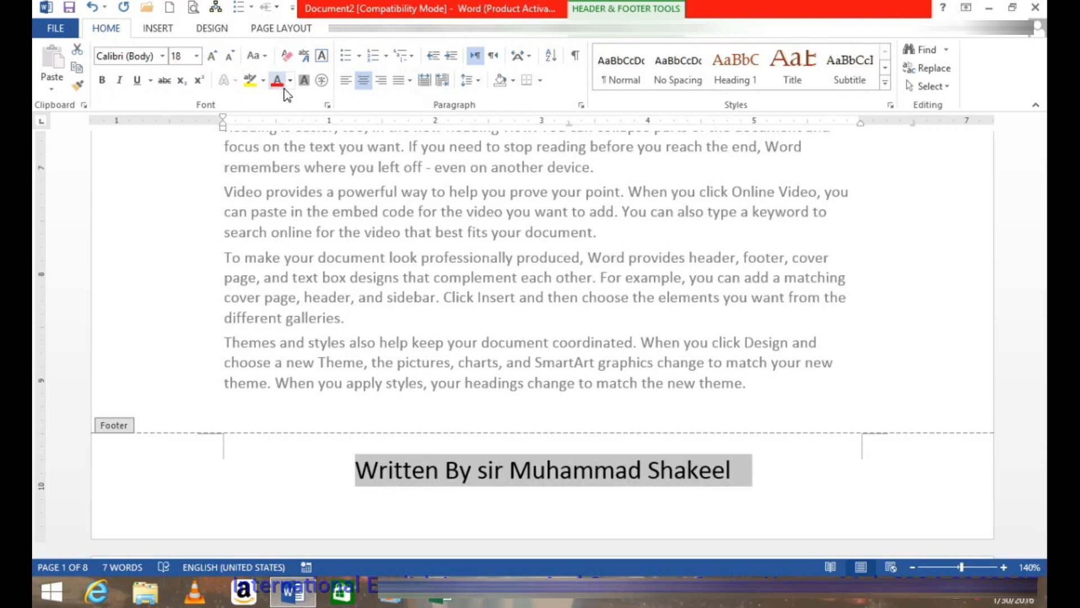
{"action": "left_click", "coordinate": [277, 80]}
Format the academy name in the first page's header to match the footer: centred, 18 pt and red
{"action": "scroll", "coordinate": [460, 462], "scroll_direction": "up", "scroll_amount": 3}
{"action": "scroll", "coordinate": [460, 461], "scroll_direction": "up", "scroll_amount": 10}
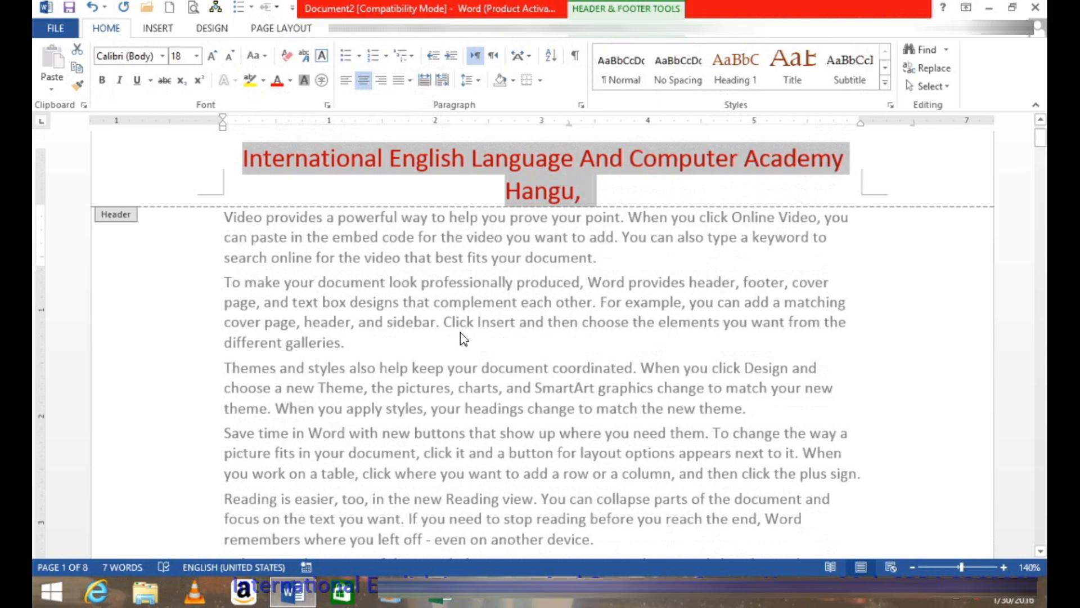
{"action": "left_click", "coordinate": [484, 228]}
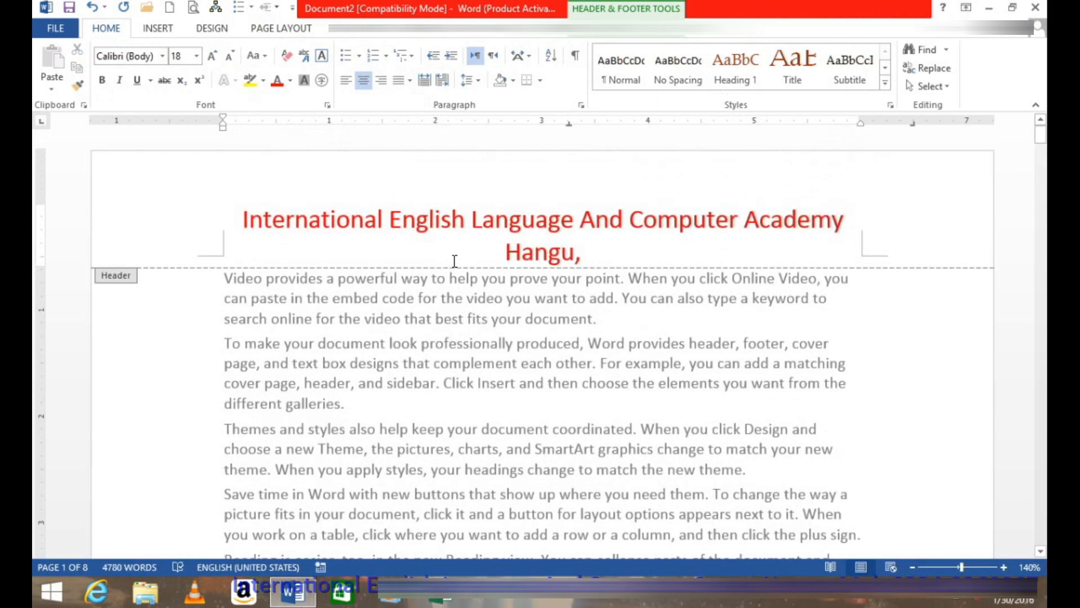
{"action": "left_click_drag", "start_coordinate": [1044, 138], "coordinate": [1034, 111]}
{"action": "left_click", "coordinate": [895, 218]}
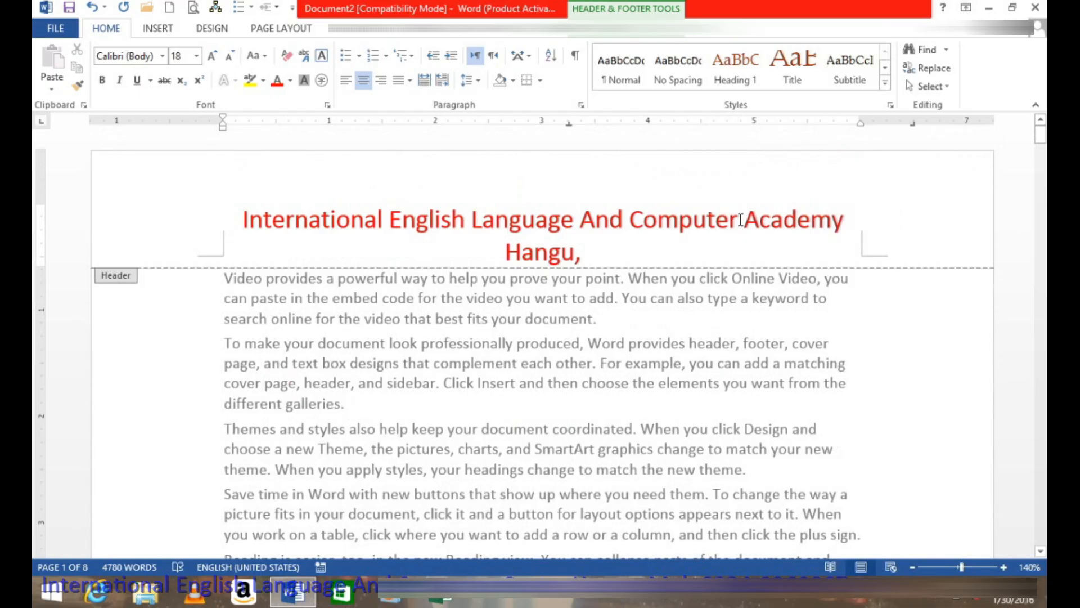
Turn on Different Odd & Even Pages for the document's headers and footers
{"action": "left_click", "coordinate": [626, 29]}
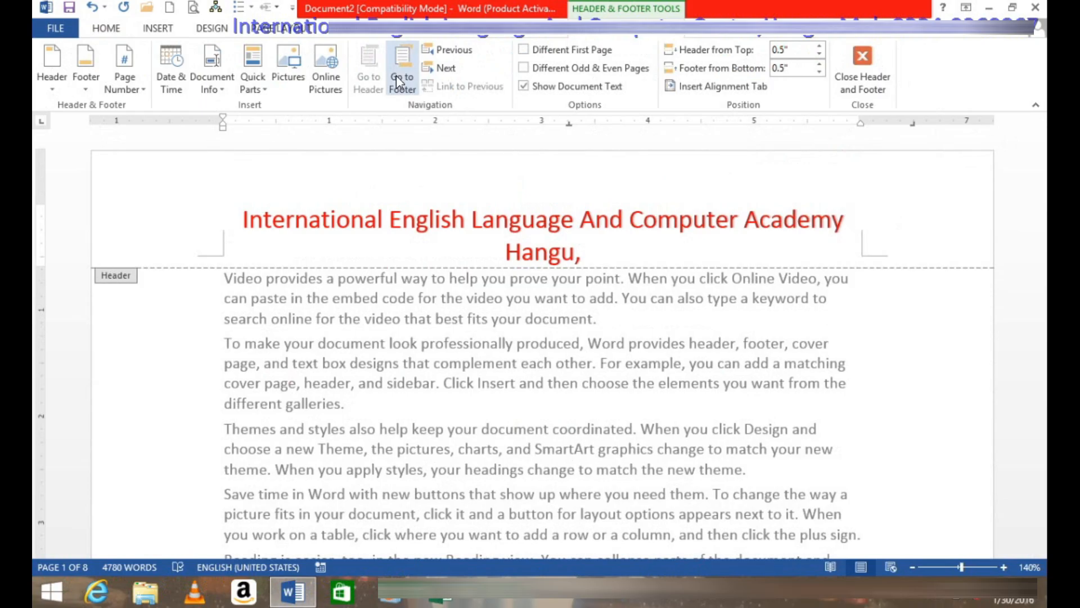
{"action": "left_click", "coordinate": [367, 220]}
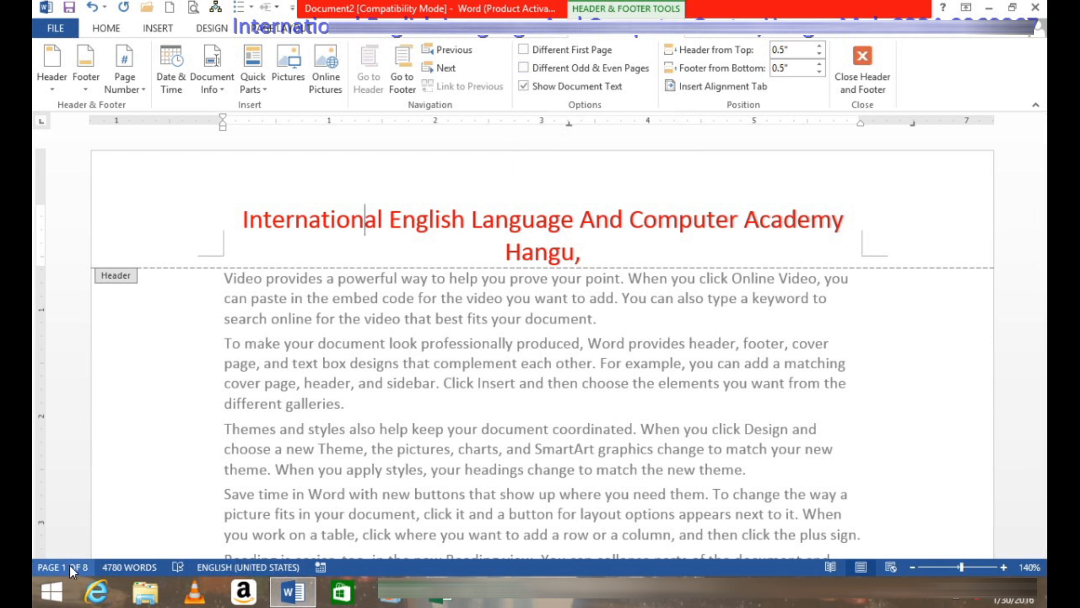
{"action": "left_click", "coordinate": [524, 69]}
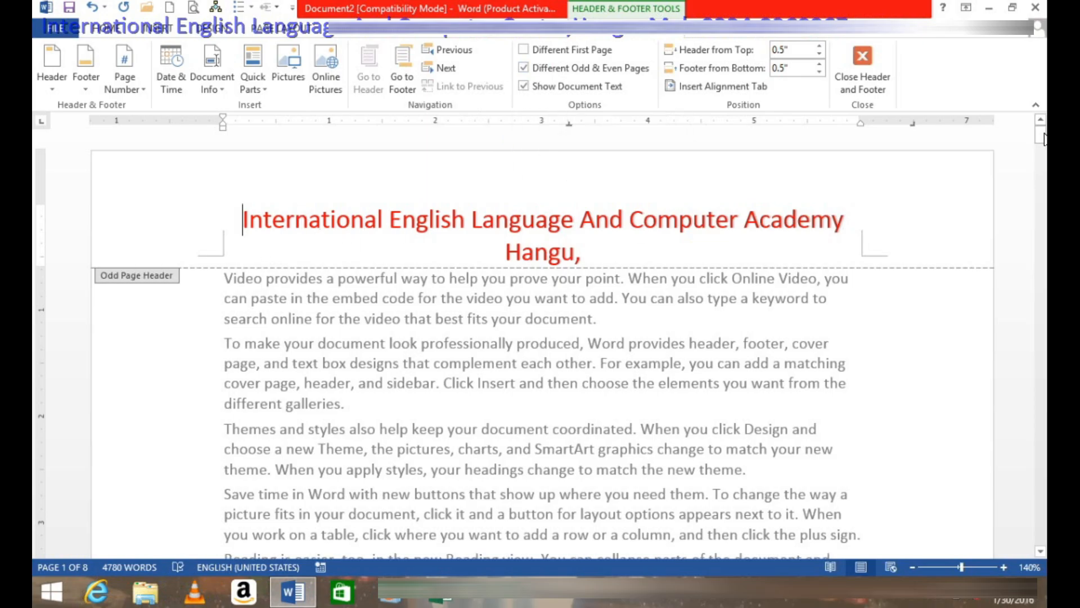
Enter three first names, spaced apart across the line, in the Even Page Header on page 2
{"action": "left_click_drag", "start_coordinate": [1043, 137], "coordinate": [1043, 182]}
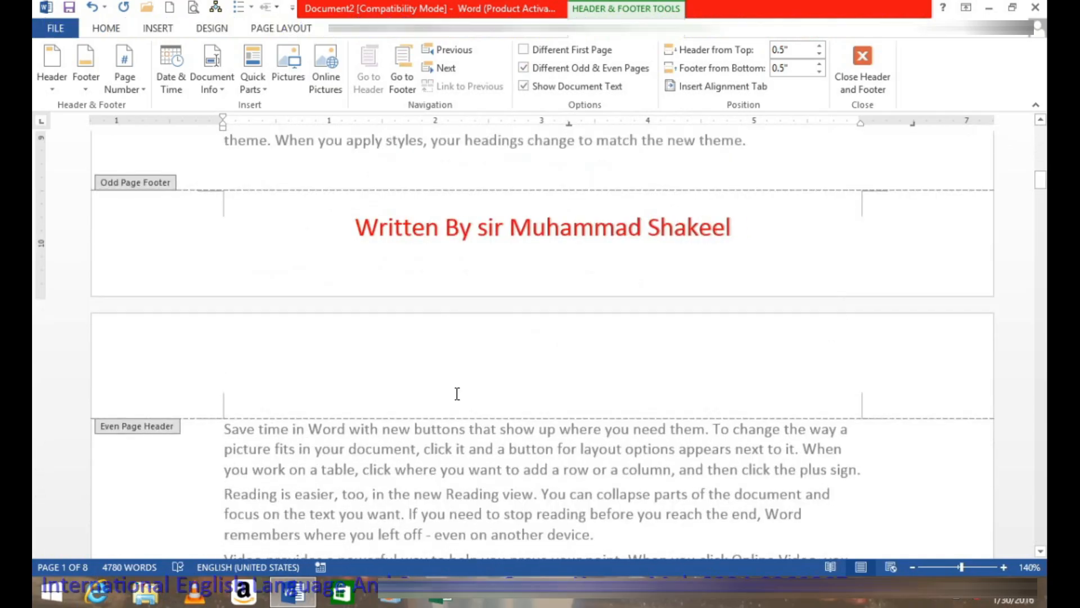
{"action": "left_click", "coordinate": [440, 383]}
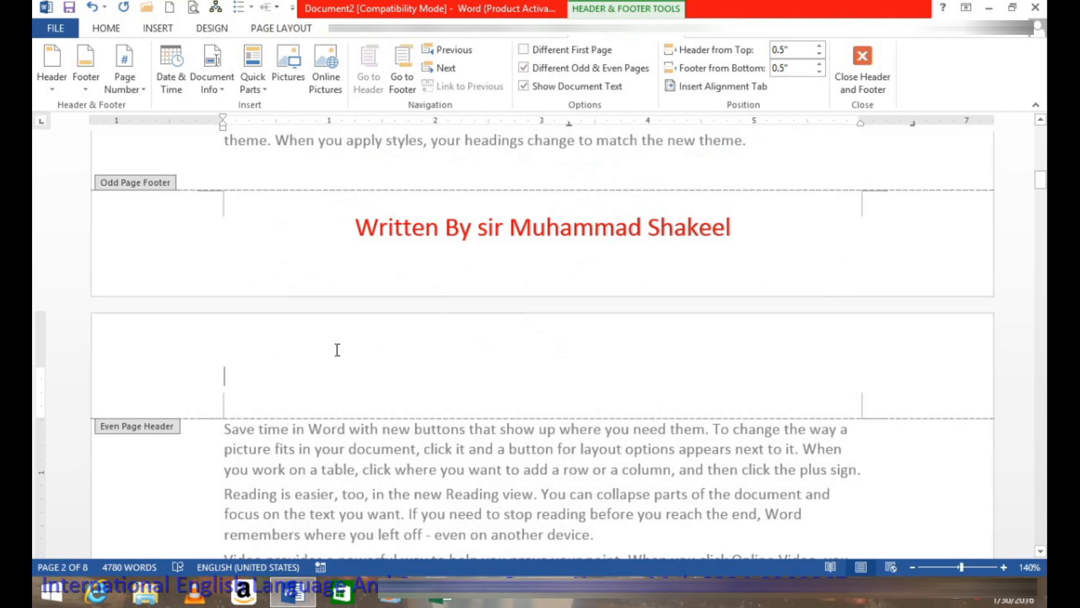
{"action": "type", "text": "Shal"}
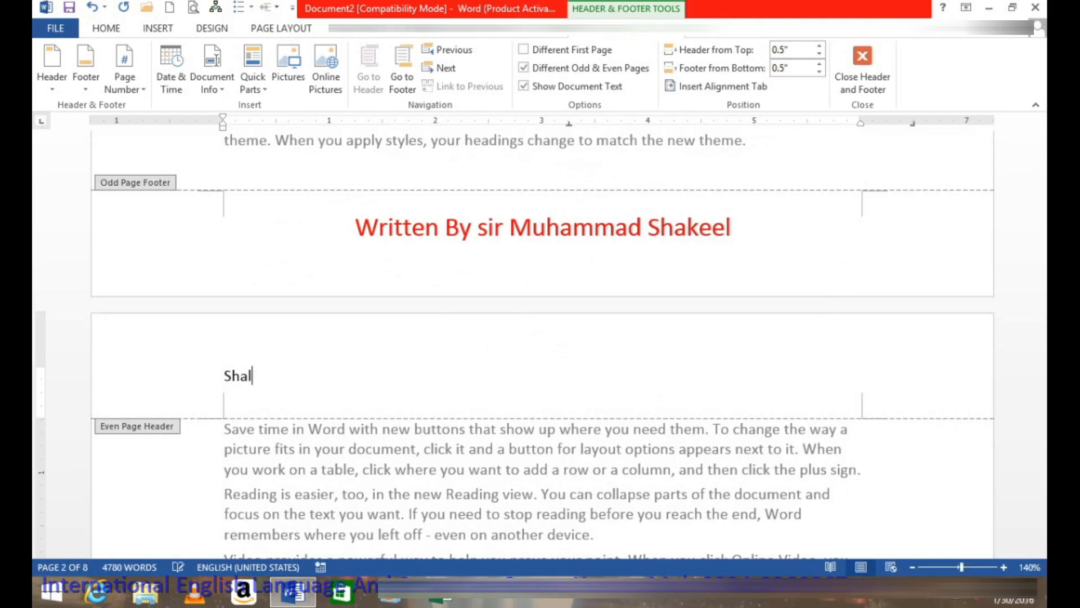
{"action": "type", "text": "il              "}
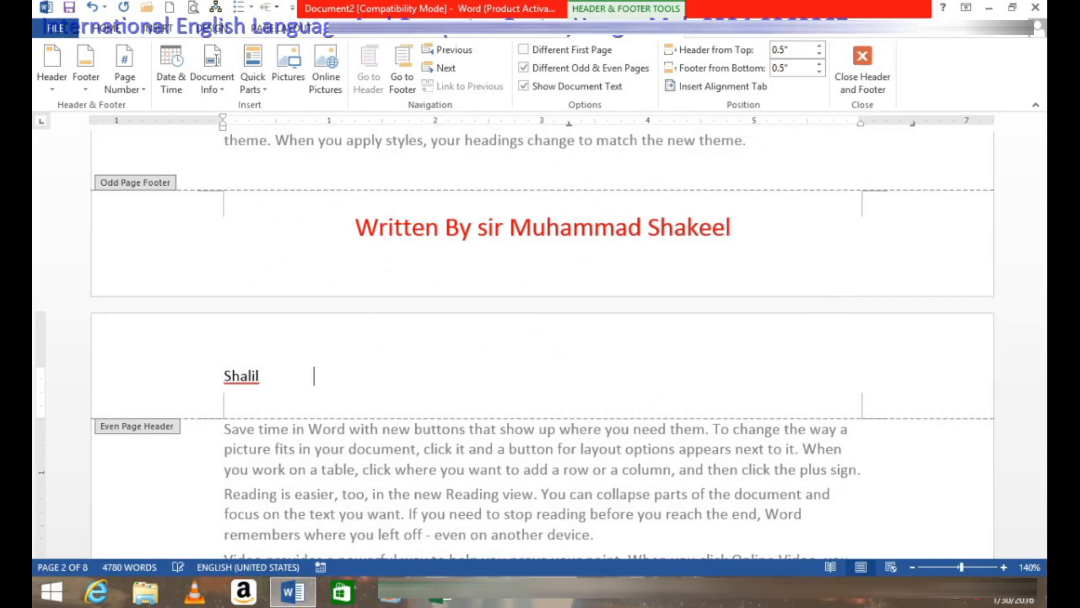
{"action": "type", "text": "Bilal              Ha"}
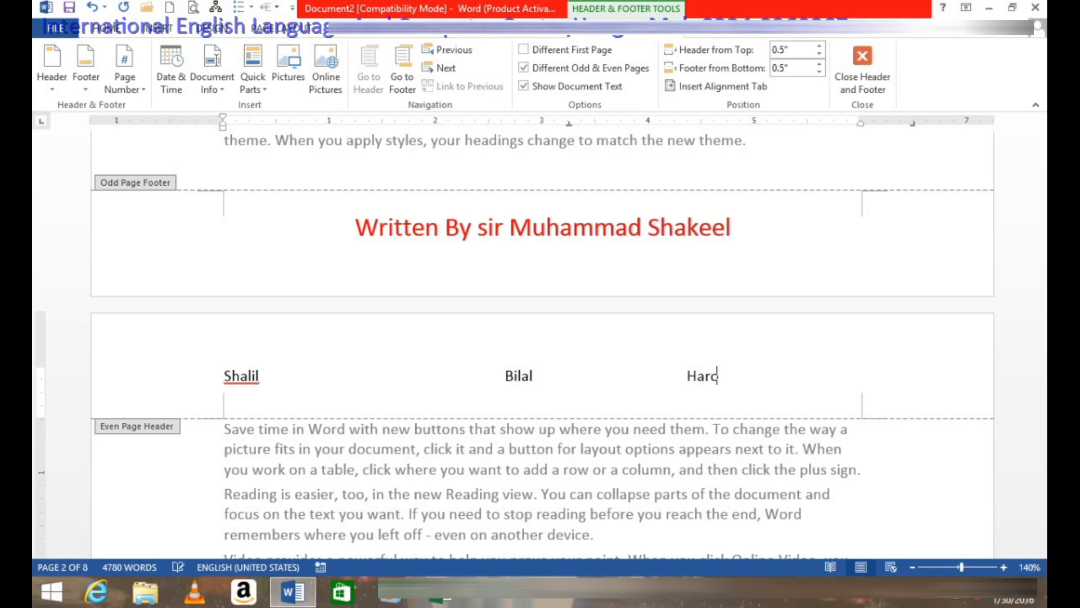
{"action": "type", "text": "ron"}
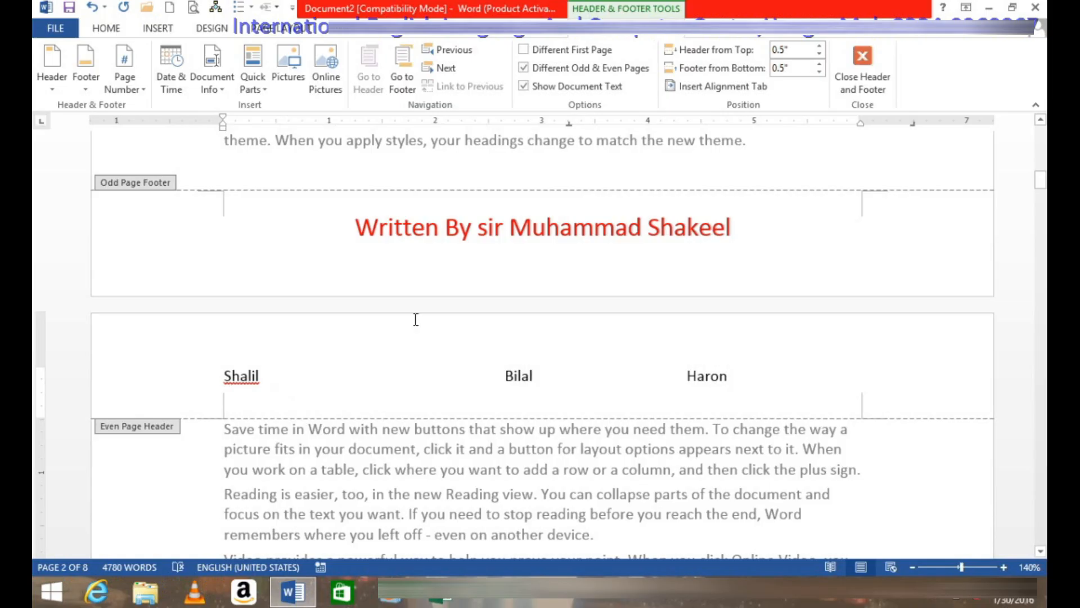
Compare the odd and even page headers and footers by moving back and forth through the document's pages
{"action": "scroll", "coordinate": [433, 284], "scroll_direction": "up", "scroll_amount": 15}
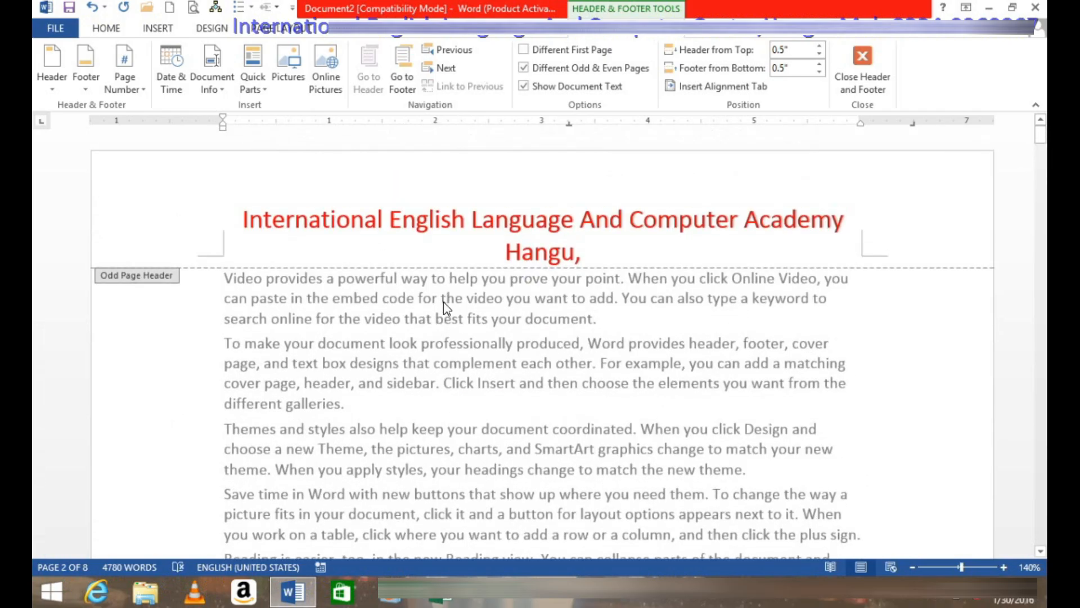
{"action": "left_click_drag", "start_coordinate": [1042, 142], "coordinate": [1042, 298]}
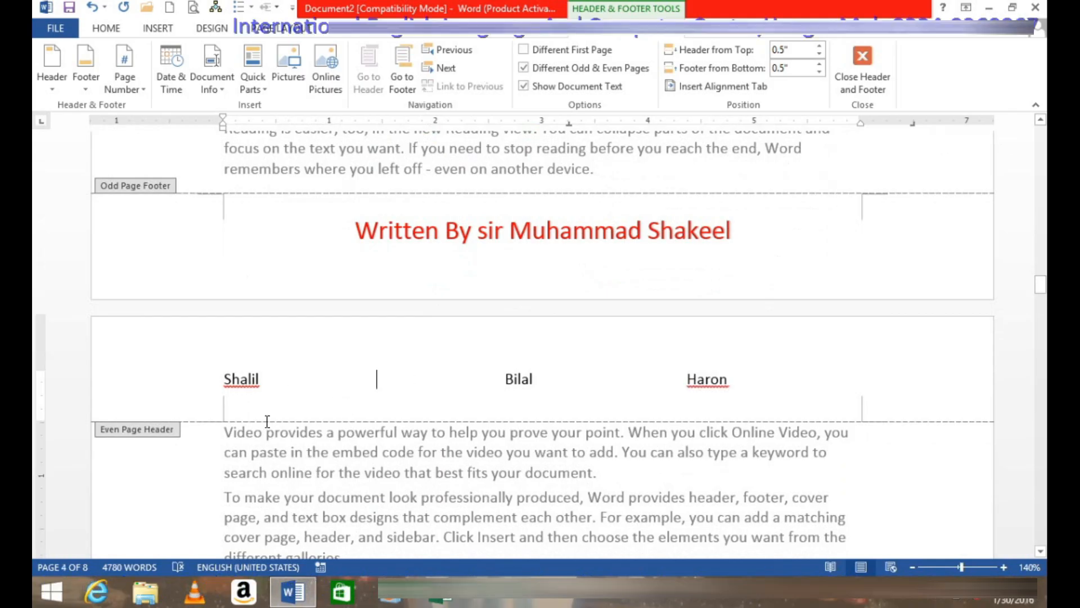
{"action": "left_click", "coordinate": [449, 52]}
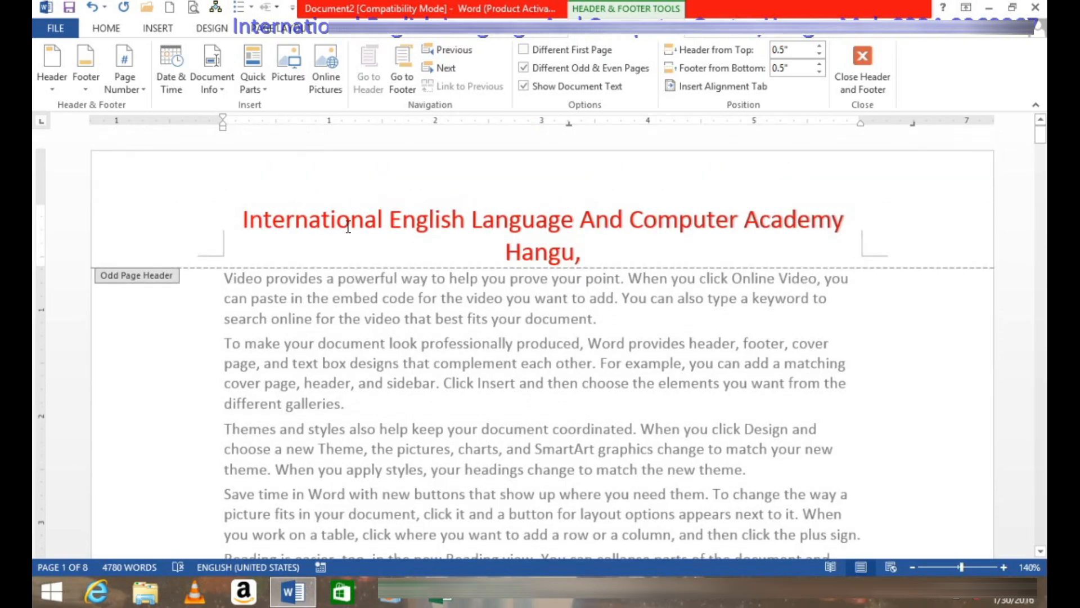
{"action": "left_click", "coordinate": [439, 69]}
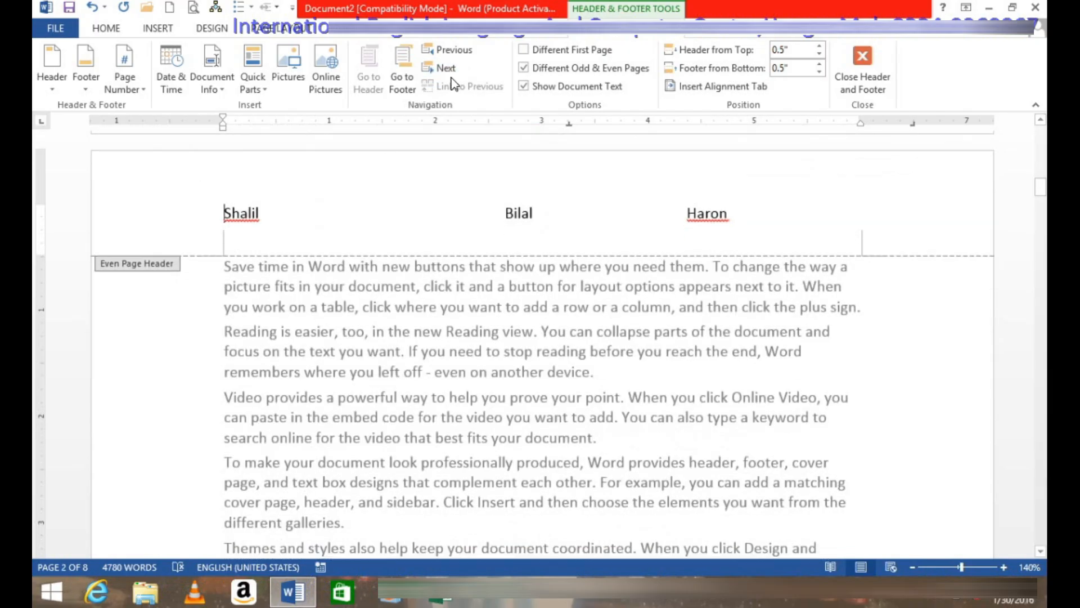
{"action": "left_click", "coordinate": [448, 49]}
{"action": "left_click", "coordinate": [444, 69]}
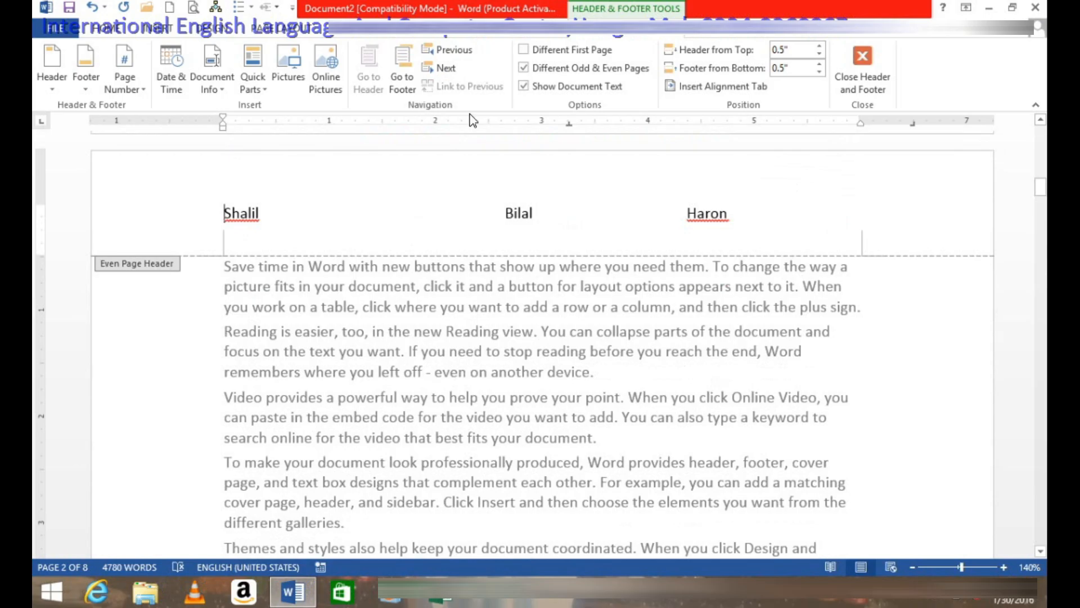
Turn off Different Odd & Even Pages and turn on Different First Page for the headers and footers
{"action": "left_click", "coordinate": [528, 68]}
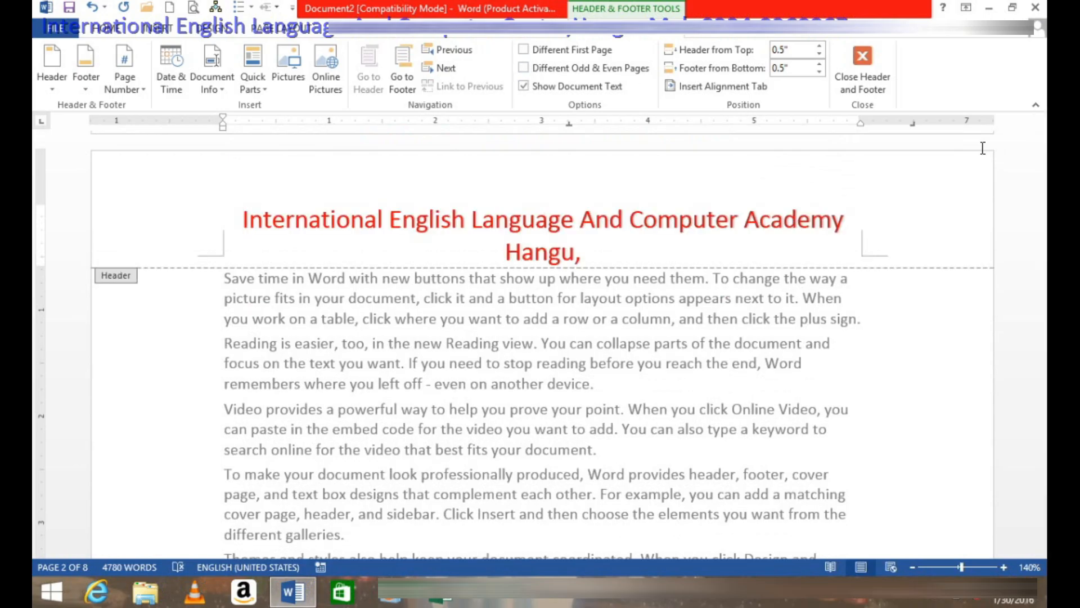
{"action": "left_click_drag", "start_coordinate": [1041, 191], "coordinate": [1041, 124]}
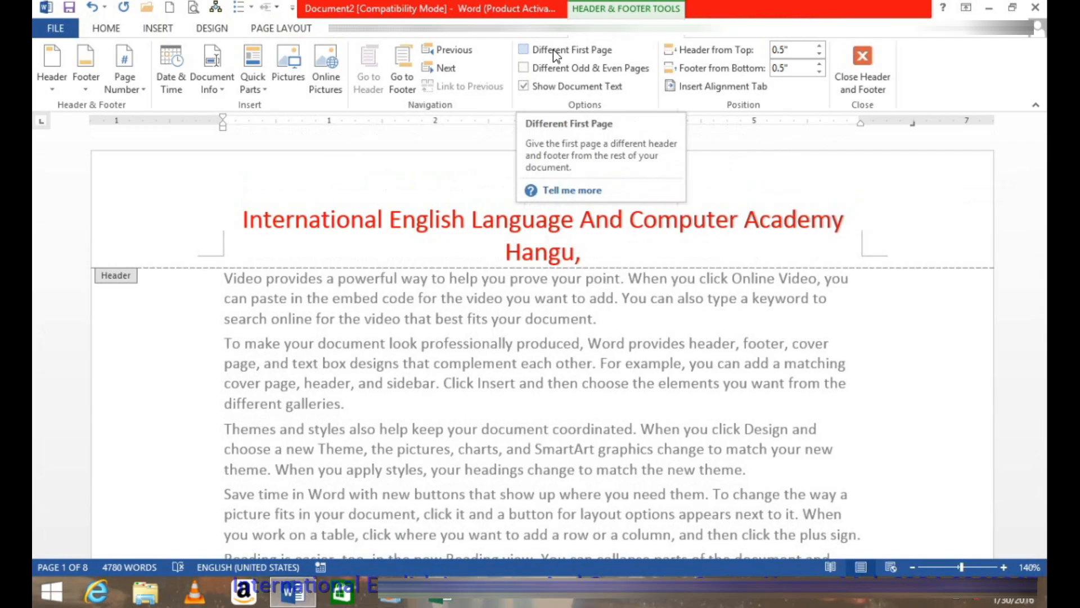
{"action": "left_click", "coordinate": [524, 50]}
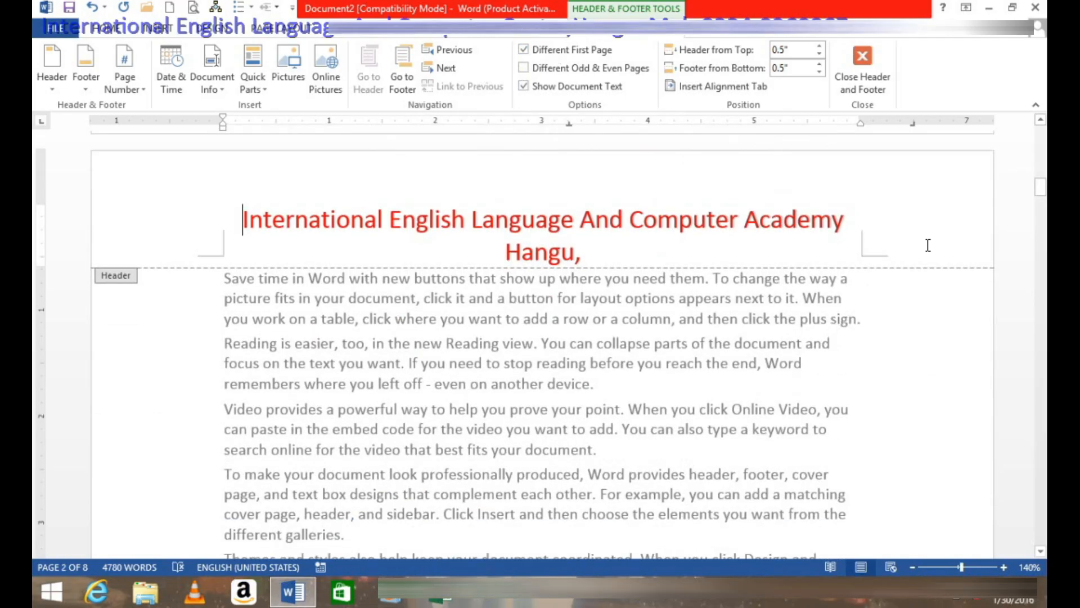
Enter "Honesty IS THE BEST Policy" in the First Page Header
{"action": "left_click_drag", "start_coordinate": [1041, 191], "coordinate": [1041, 138]}
{"action": "left_click", "coordinate": [392, 225]}
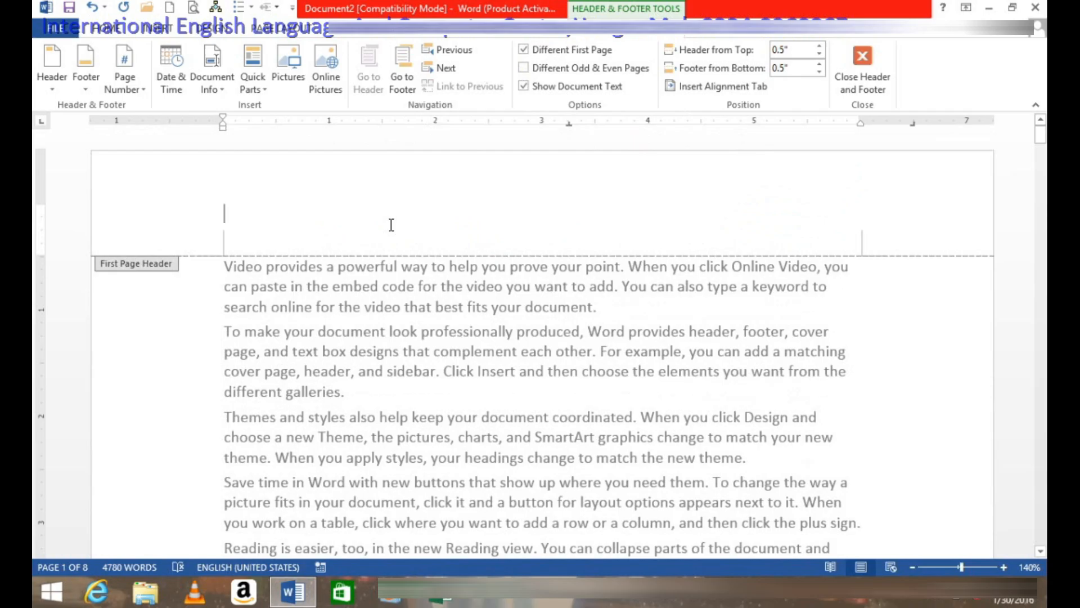
{"action": "type", "text": "M"}
{"action": "key", "text": "BackSpace"}
{"action": "type", "text": "Honesy"}
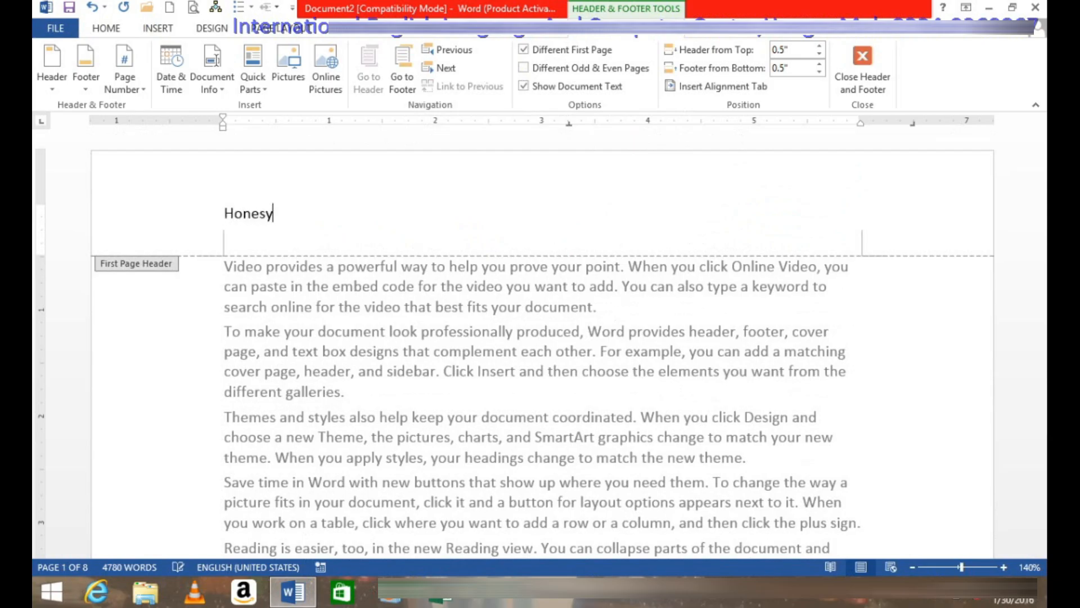
{"action": "key", "text": "BackSpace"}
{"action": "type", "text": "ty ISS"}
{"action": "key", "text": "BackSpace"}
{"action": "type", "text": "T"}
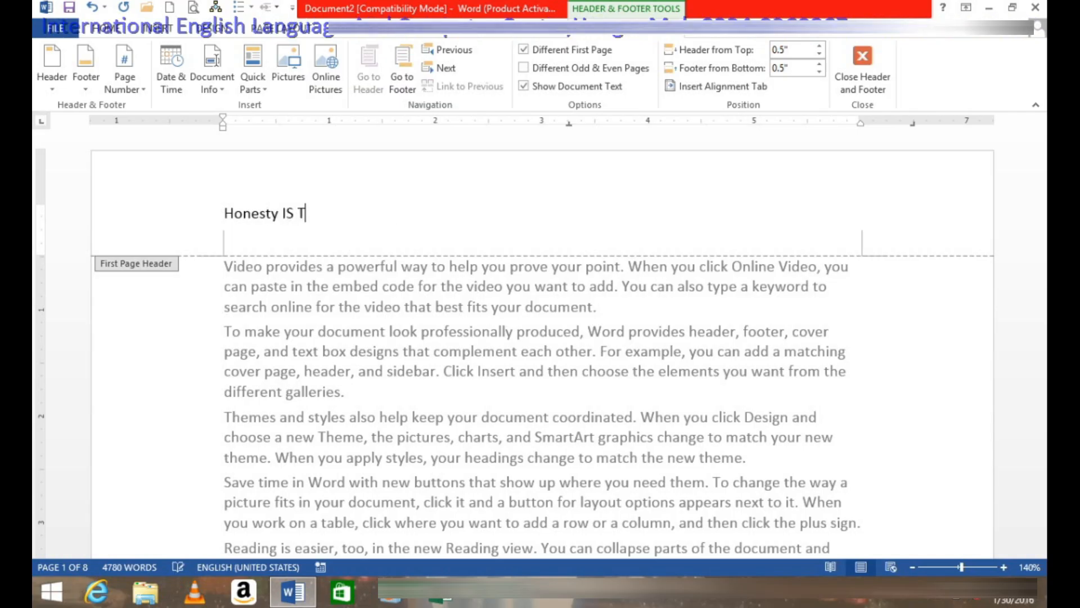
{"action": "type", "text": "HE BEST pPolicy"}
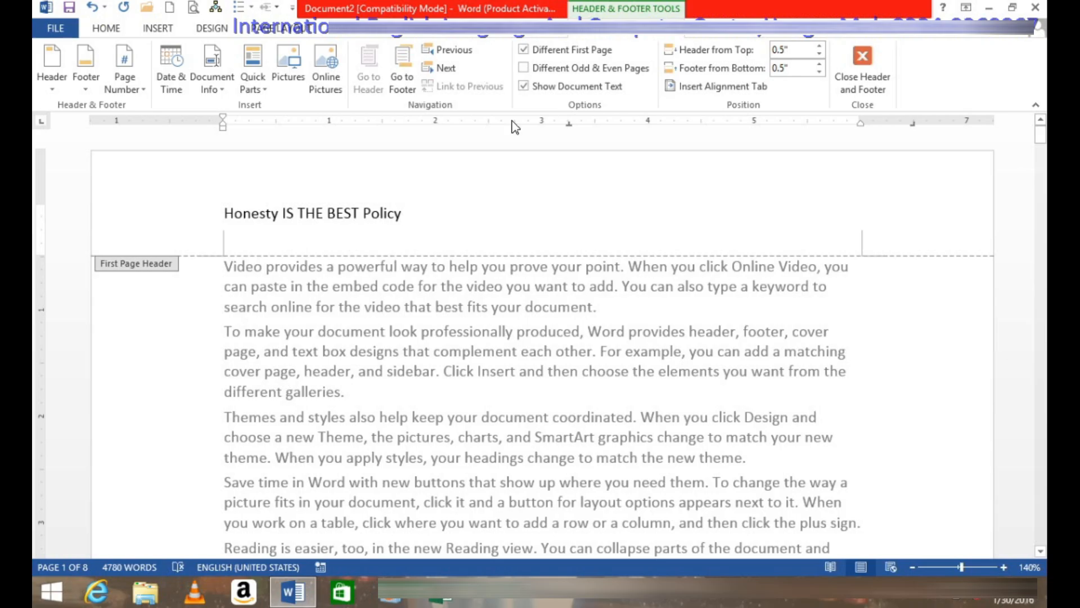
Enter "Blood is thicker then water" in the First Page Footer
{"action": "left_click", "coordinate": [412, 72]}
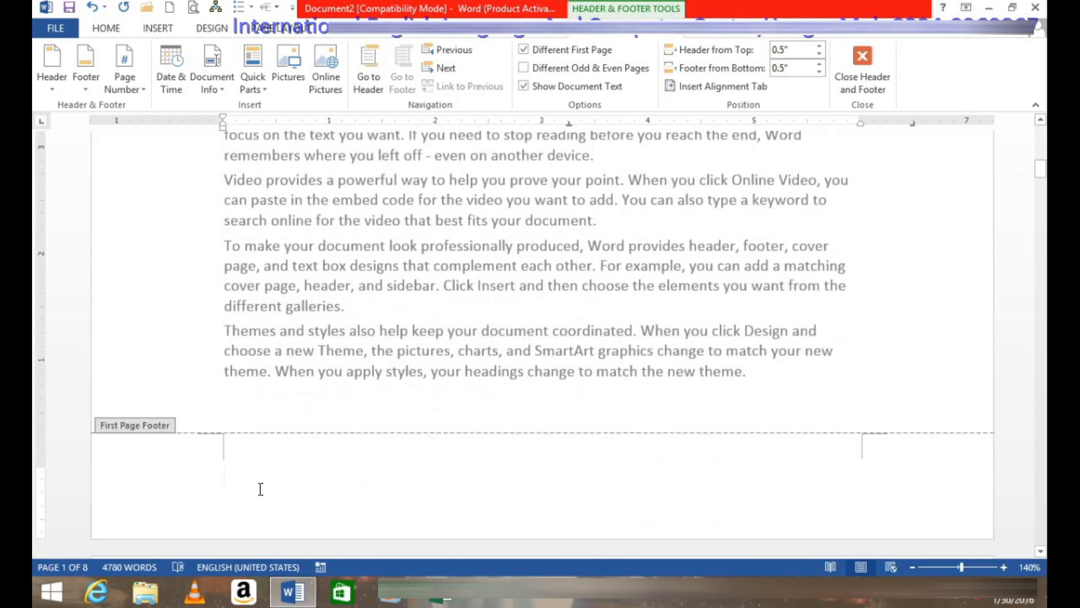
{"action": "type", "text": "B"}
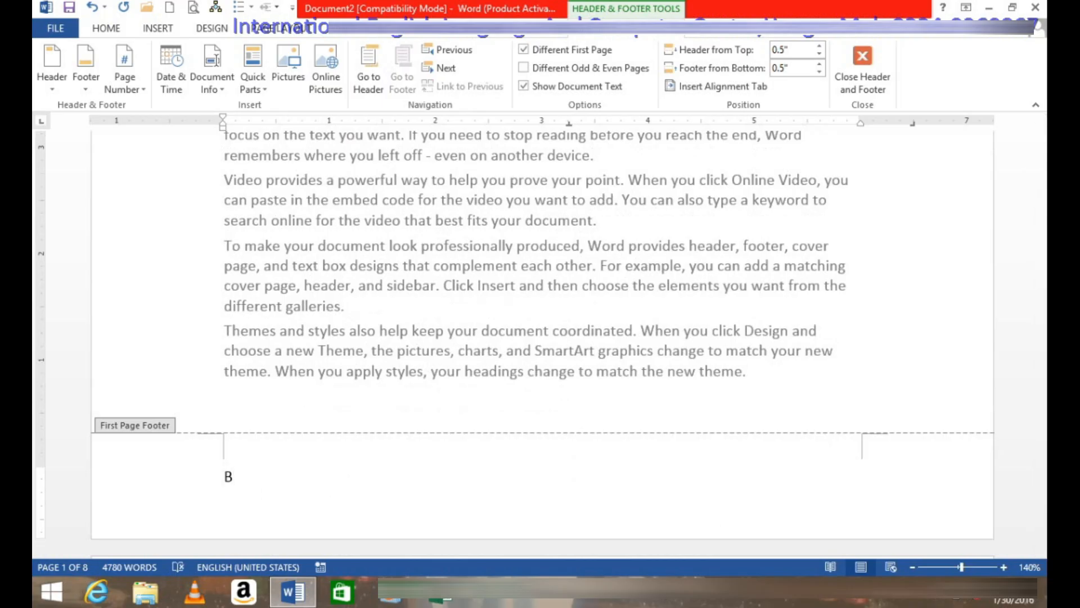
{"action": "type", "text": "lood "}
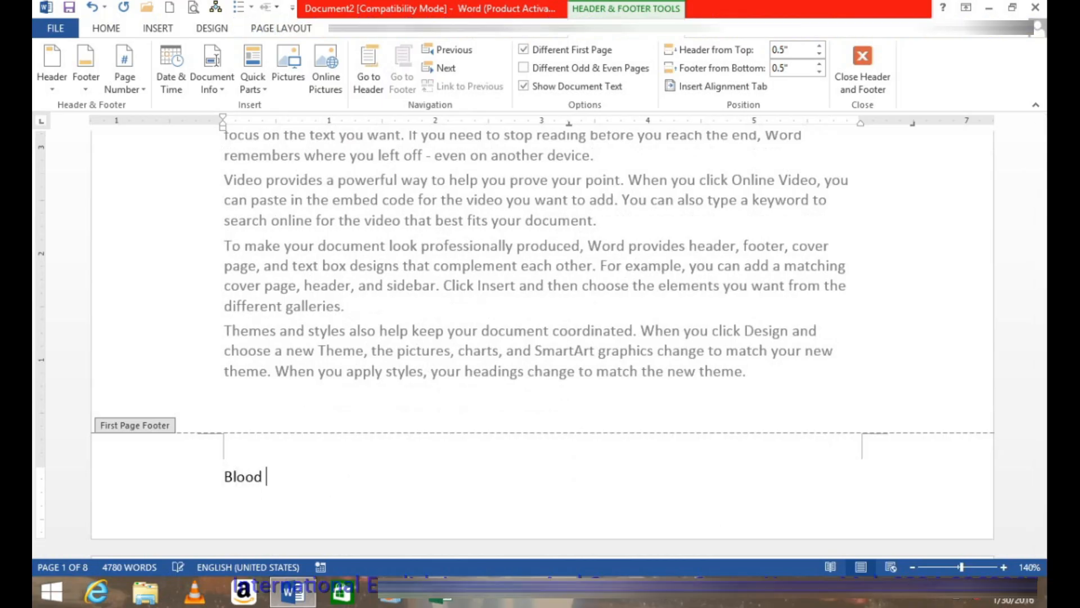
{"action": "type", "text": "is thicker th"}
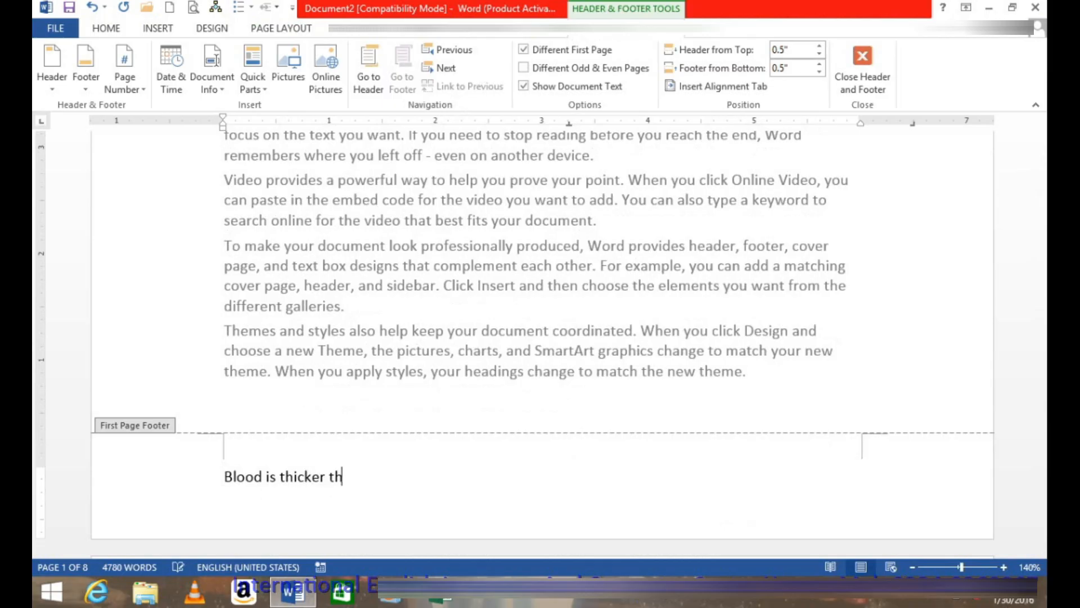
{"action": "type", "text": "en water"}
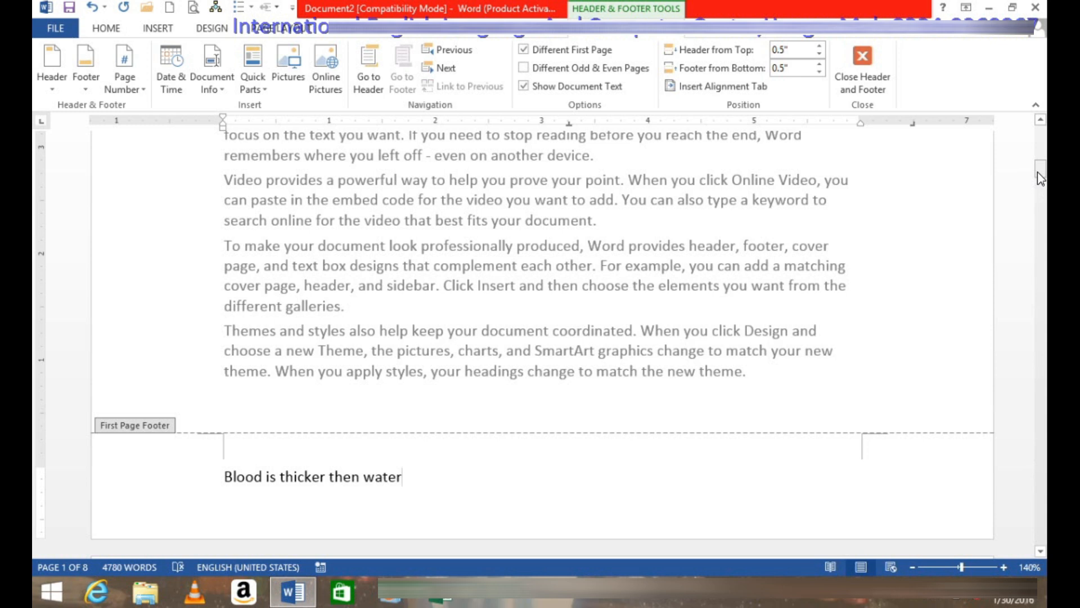
Increase the font size of the First Page Header text "Honesty IS THE BEST Policy" to 20
{"action": "left_click_drag", "start_coordinate": [1040, 178], "coordinate": [1039, 137]}
{"action": "left_click", "coordinate": [192, 200]}
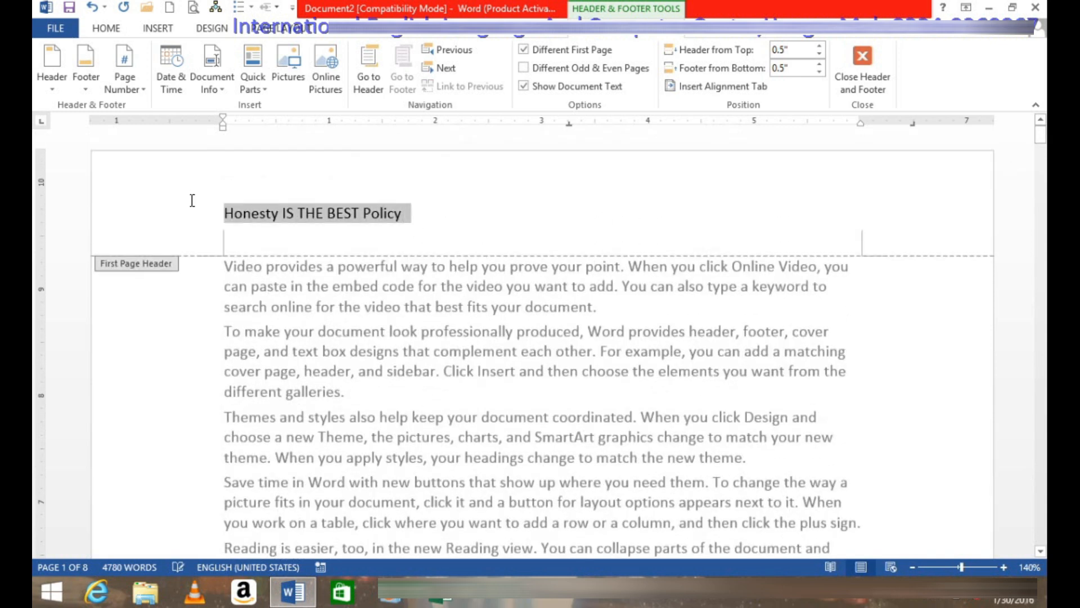
{"action": "left_click", "coordinate": [96, 26]}
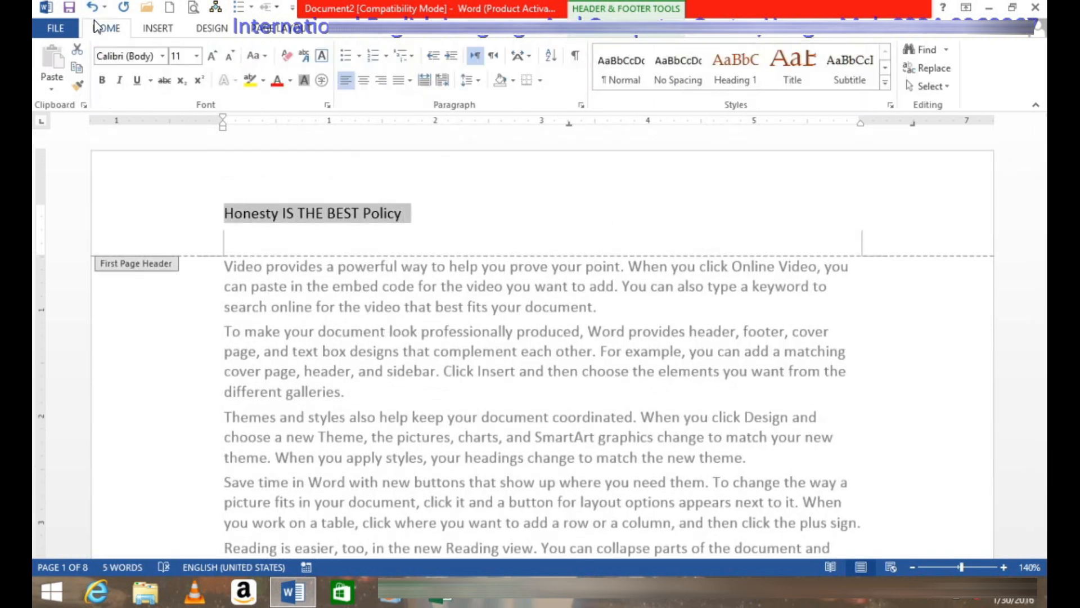
{"action": "left_click", "coordinate": [212, 56]}
{"action": "left_click", "coordinate": [212, 56]}
{"action": "left_click", "coordinate": [212, 55]}
{"action": "left_click", "coordinate": [212, 56]}
{"action": "left_click", "coordinate": [212, 56]}
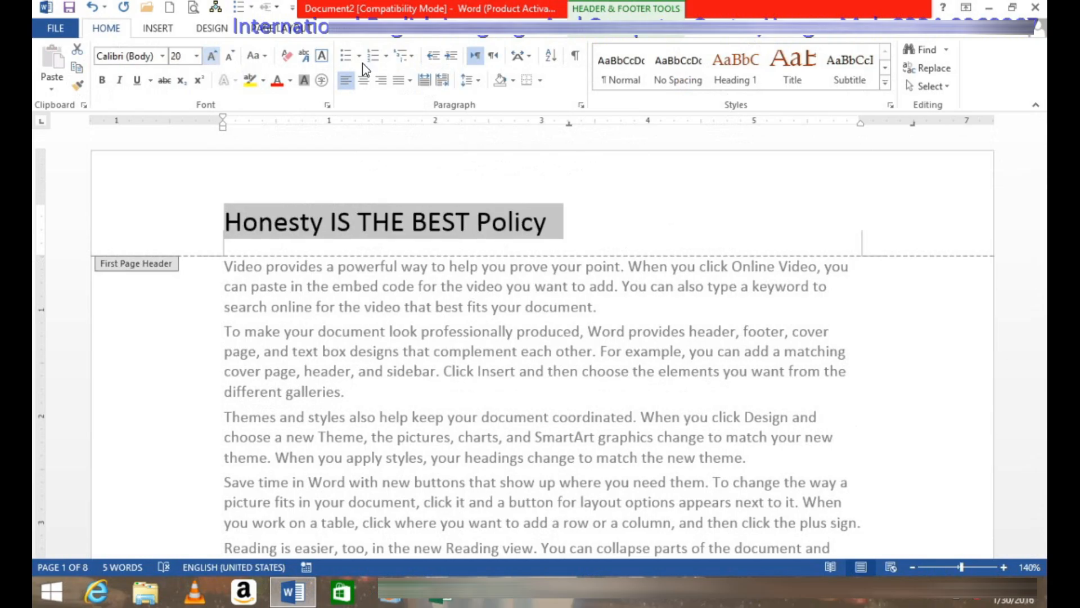
Center the First Page Header text and color it red
{"action": "left_click", "coordinate": [363, 81]}
{"action": "left_click", "coordinate": [275, 80]}
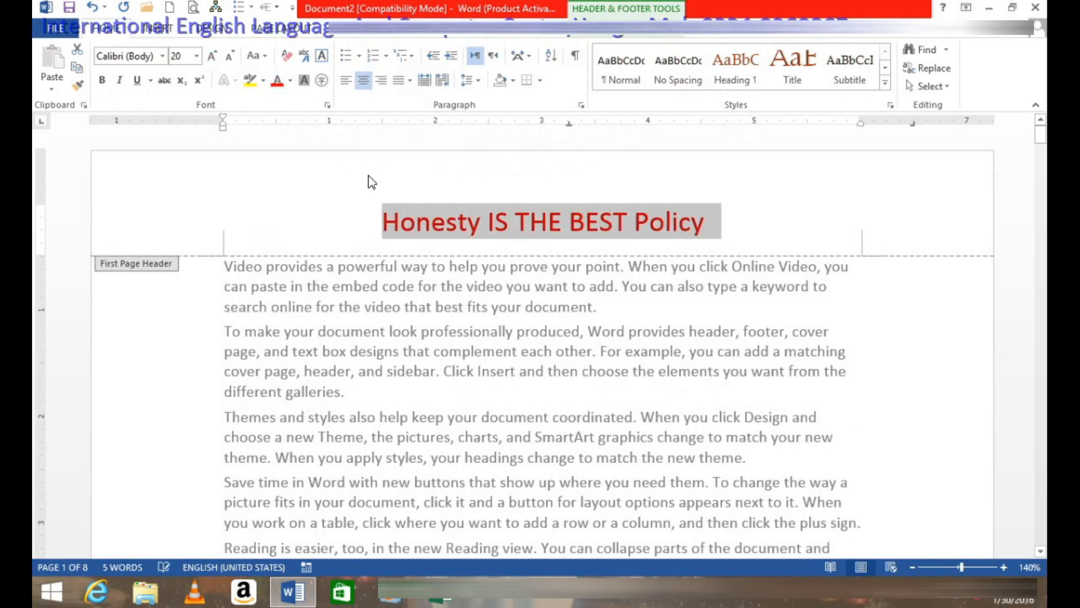
{"action": "left_click", "coordinate": [745, 228]}
Color the First Page Footer text "Blood is thicker then water" light blue
{"action": "scroll", "coordinate": [683, 270], "scroll_direction": "down", "scroll_amount": 10}
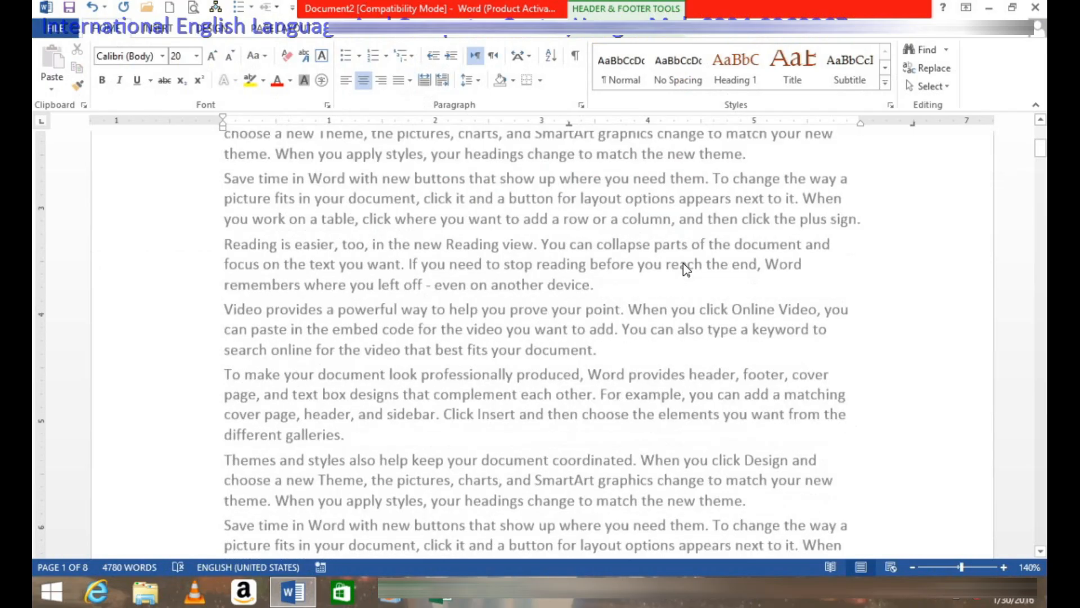
{"action": "scroll", "coordinate": [647, 292], "scroll_direction": "down", "scroll_amount": 3}
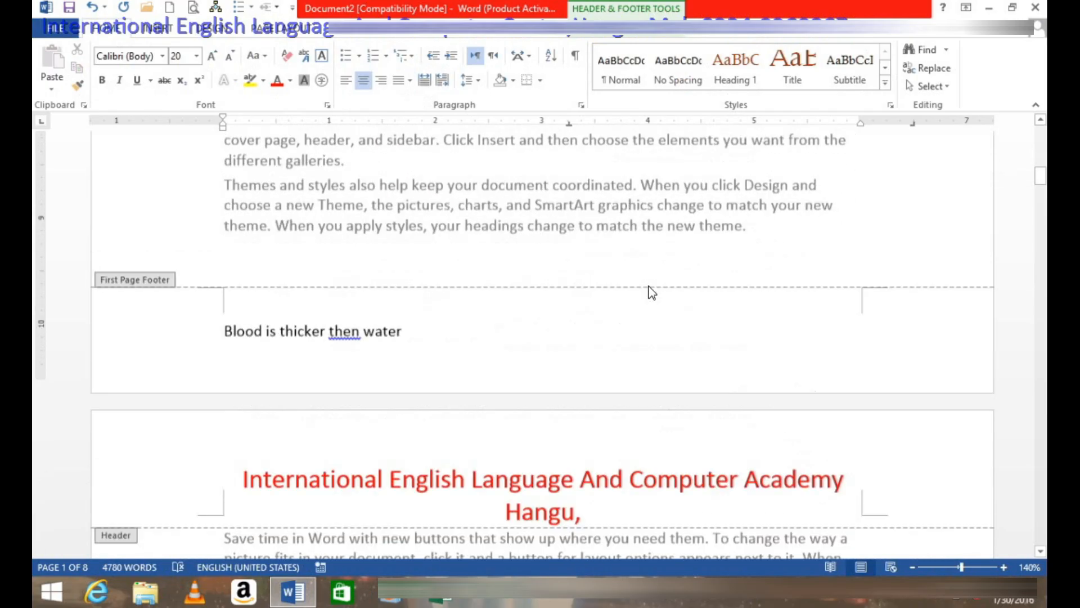
{"action": "left_click_drag", "start_coordinate": [442, 317], "coordinate": [162, 308]}
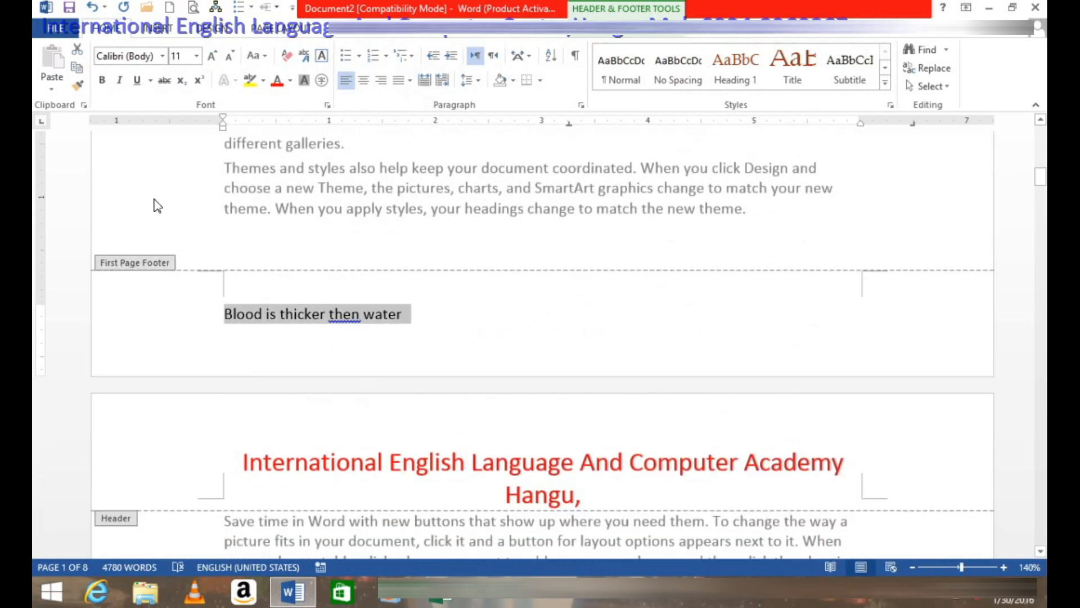
{"action": "left_click", "coordinate": [290, 80]}
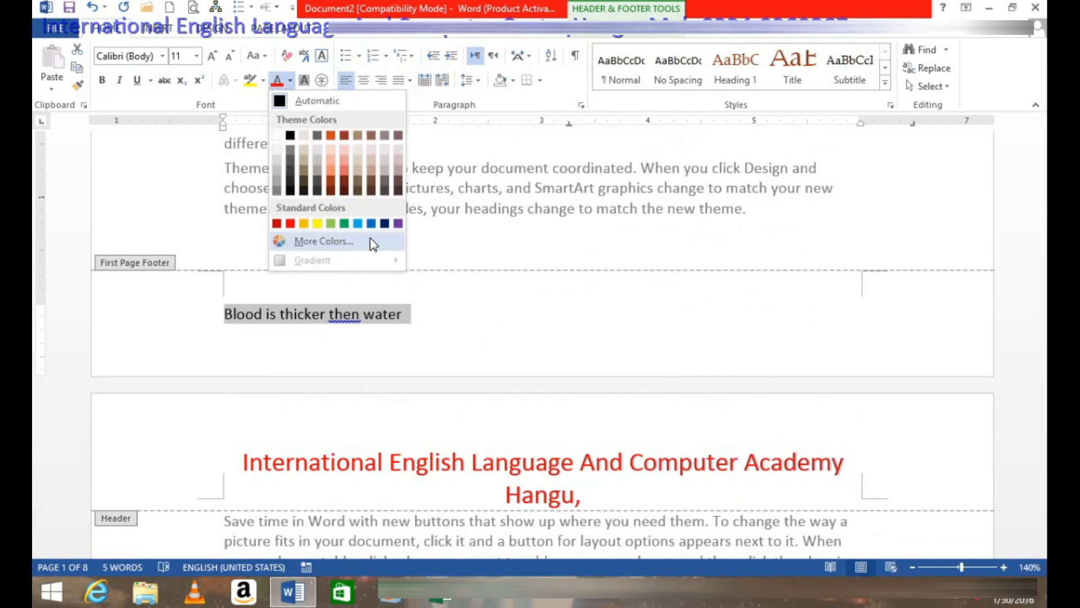
{"action": "left_click", "coordinate": [351, 221]}
Increase the First Page Footer text to size 20 and center it
{"action": "left_click", "coordinate": [212, 56]}
{"action": "left_click", "coordinate": [212, 55]}
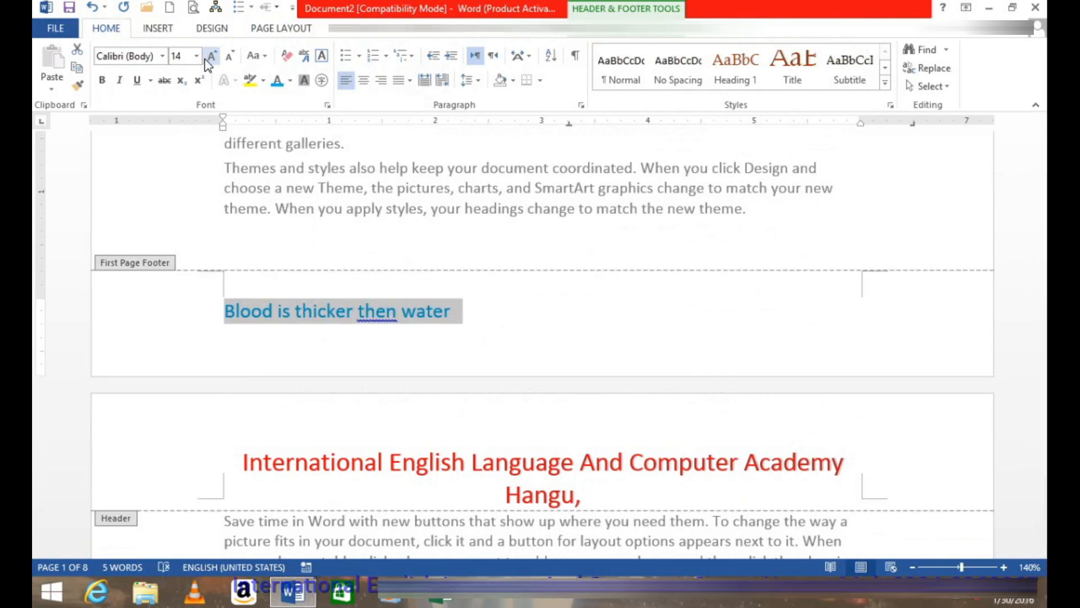
{"action": "left_click", "coordinate": [212, 56]}
{"action": "left_click", "coordinate": [212, 56]}
{"action": "left_click", "coordinate": [212, 56]}
{"action": "left_click", "coordinate": [367, 83]}
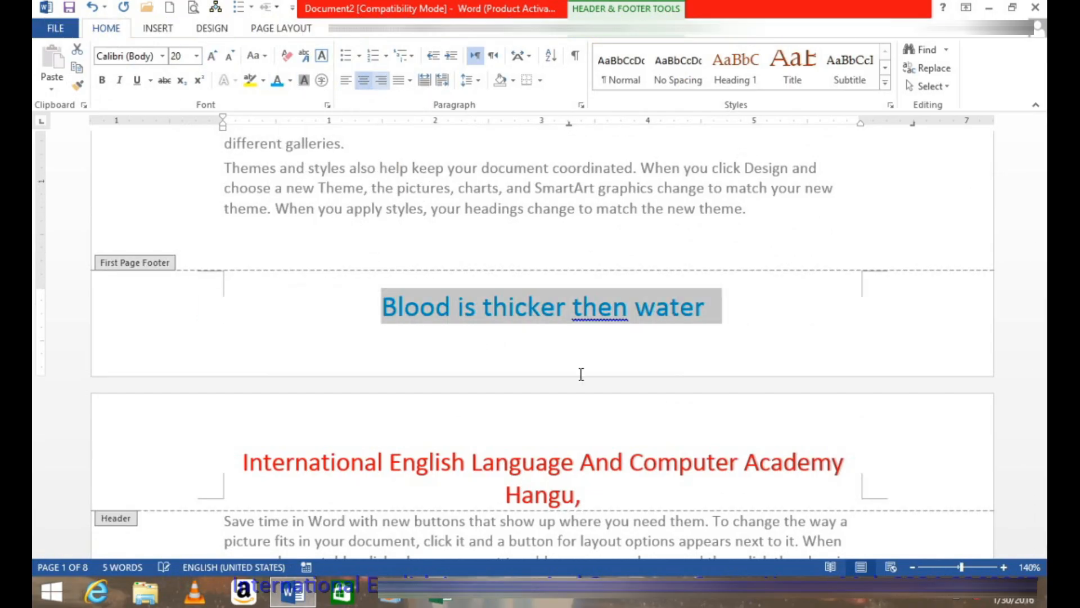
{"action": "left_click", "coordinate": [632, 386]}
Check the footers on the following pages and turn off Different First Page for the headers and footers
{"action": "left_click_drag", "start_coordinate": [1040, 177], "coordinate": [1045, 276]}
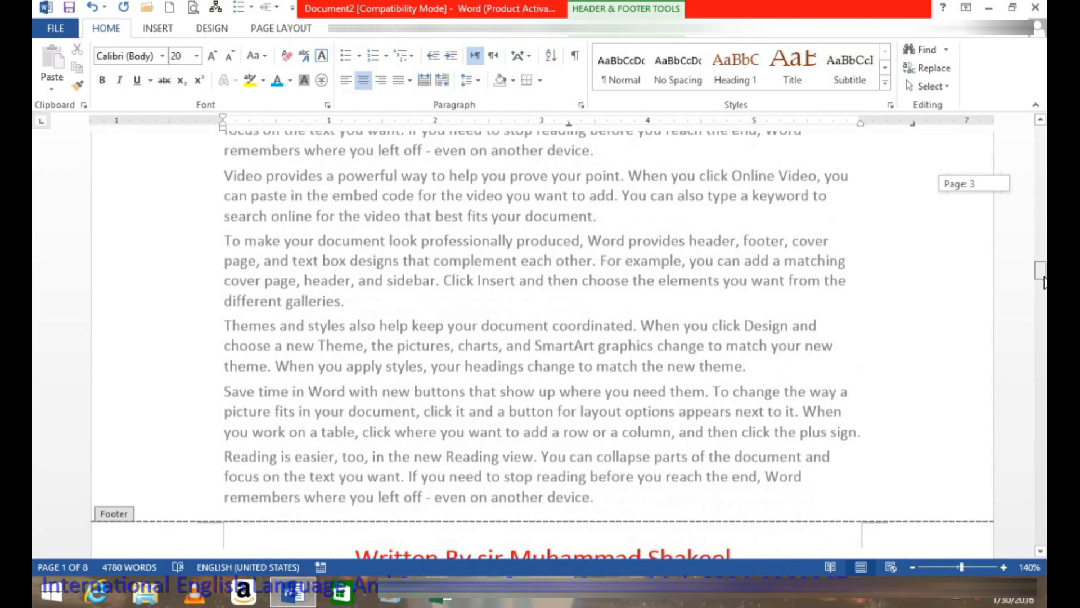
{"action": "left_click", "coordinate": [633, 33]}
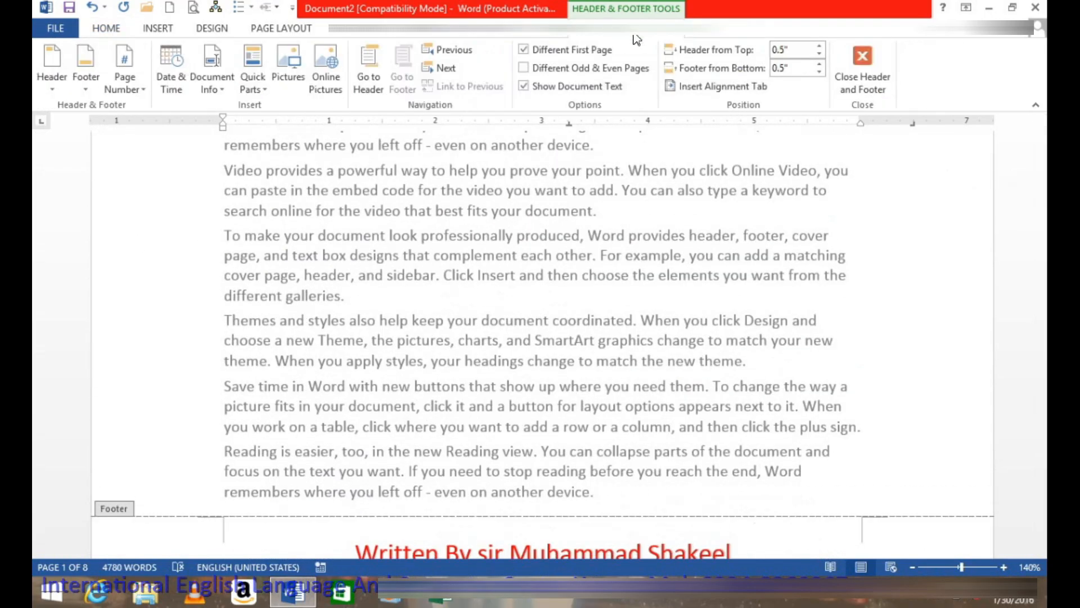
{"action": "left_click", "coordinate": [552, 54]}
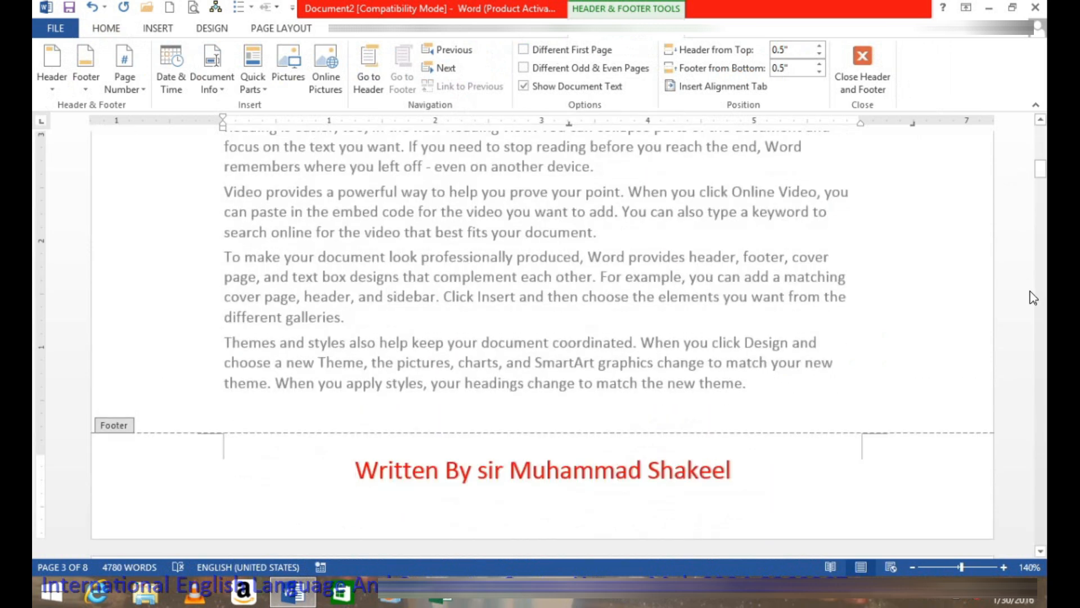
{"action": "left_click_drag", "start_coordinate": [1040, 185], "coordinate": [1040, 134]}
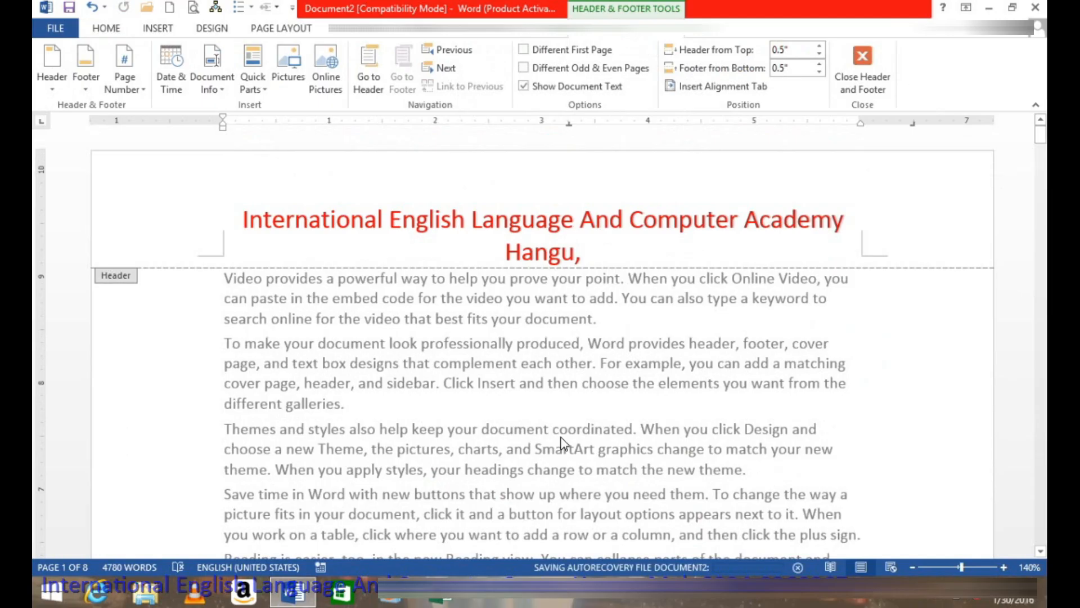
Try to turn off Show Document Text while editing the page 1 header, including after leaving and reopening the header
{"action": "left_click", "coordinate": [548, 90]}
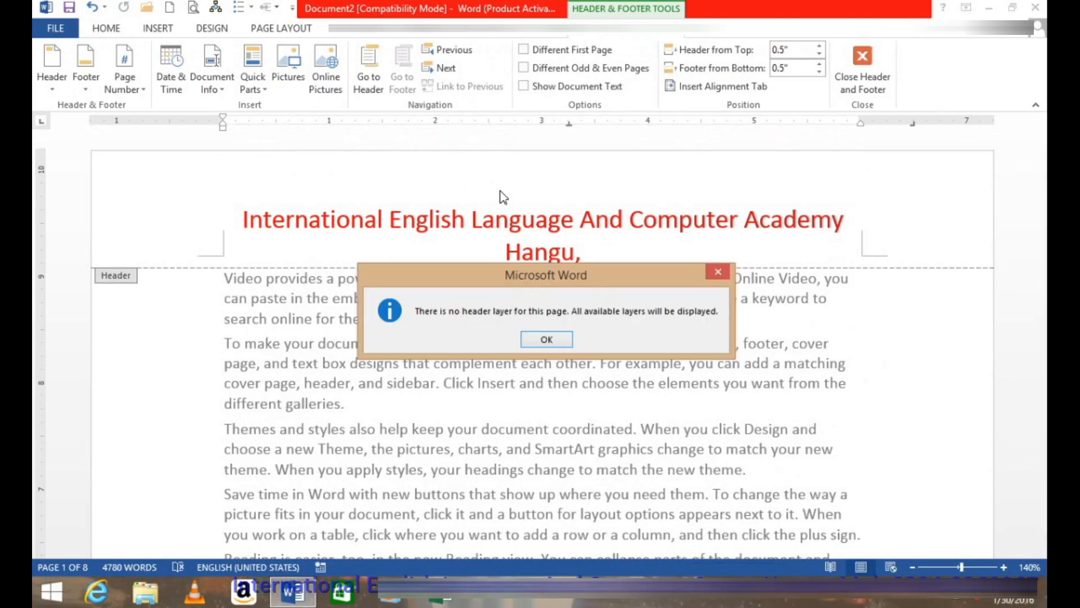
{"action": "left_click", "coordinate": [711, 276]}
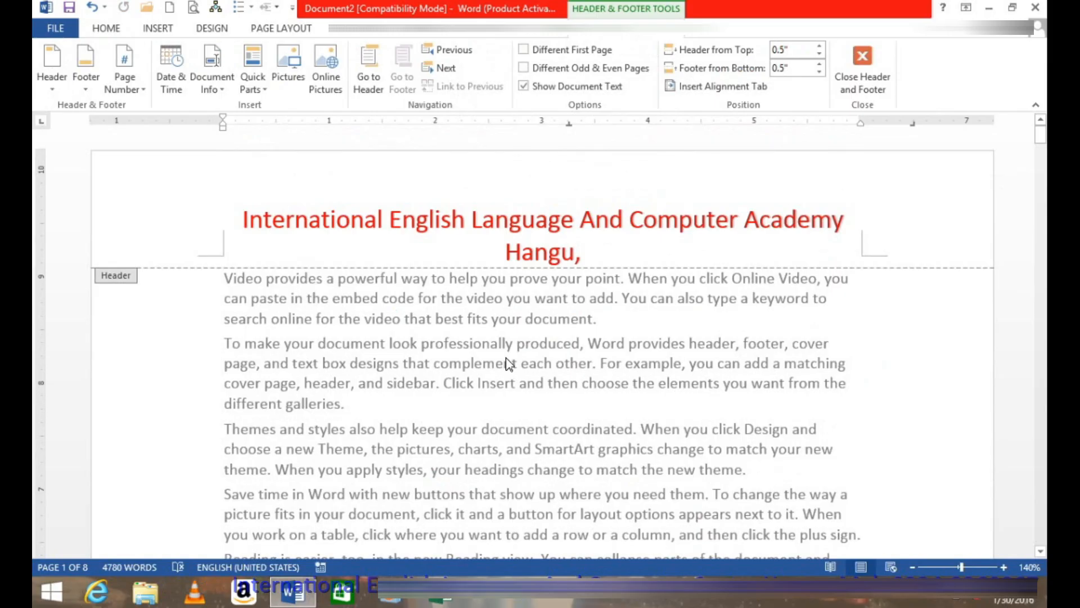
{"action": "double_click", "coordinate": [316, 363]}
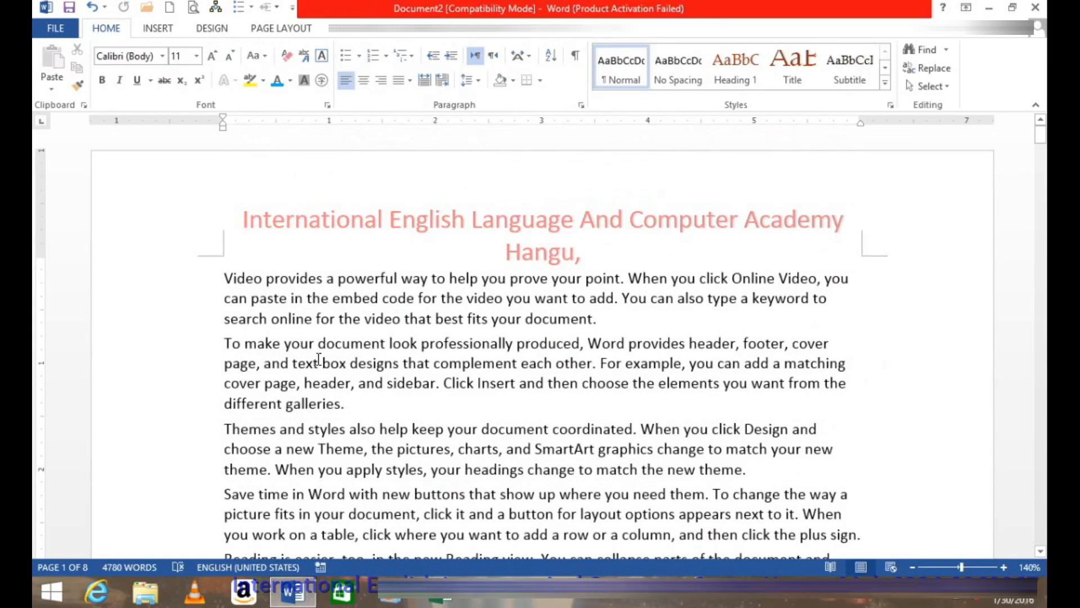
{"action": "double_click", "coordinate": [456, 256]}
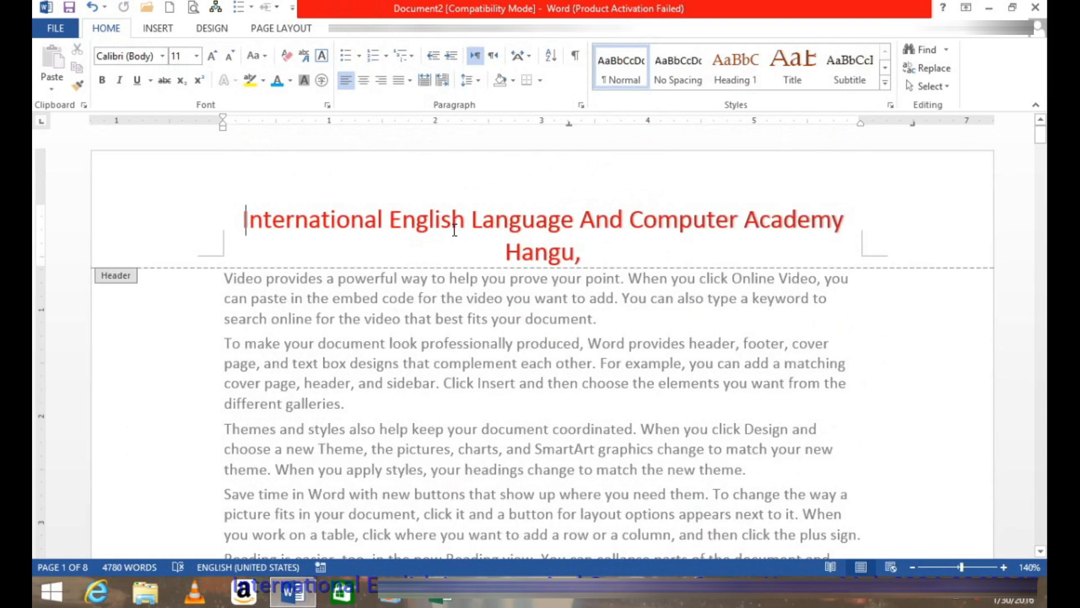
{"action": "left_click", "coordinate": [637, 264]}
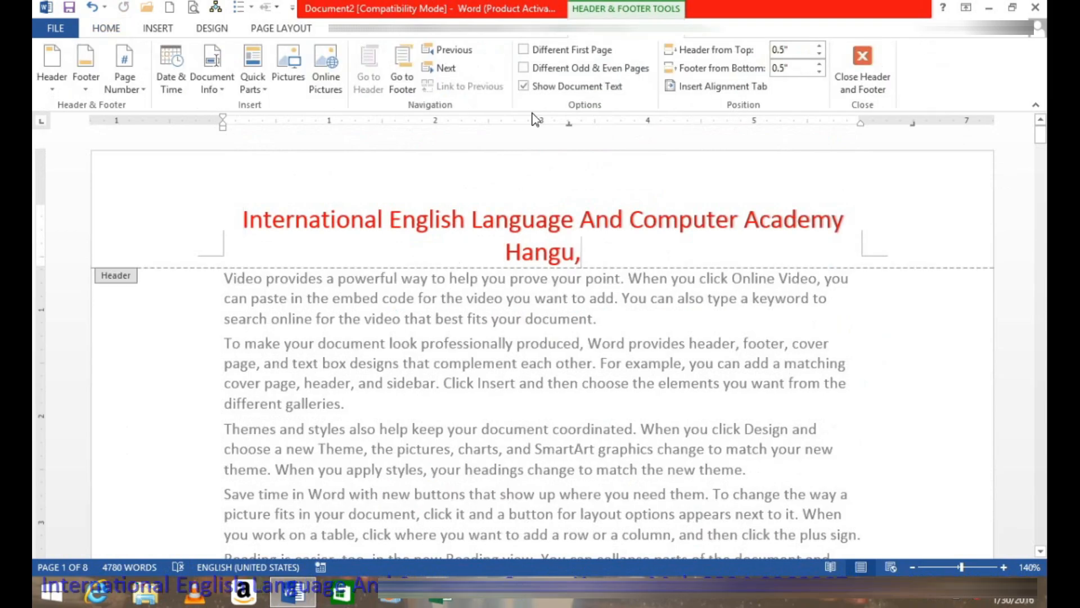
{"action": "left_click", "coordinate": [560, 88]}
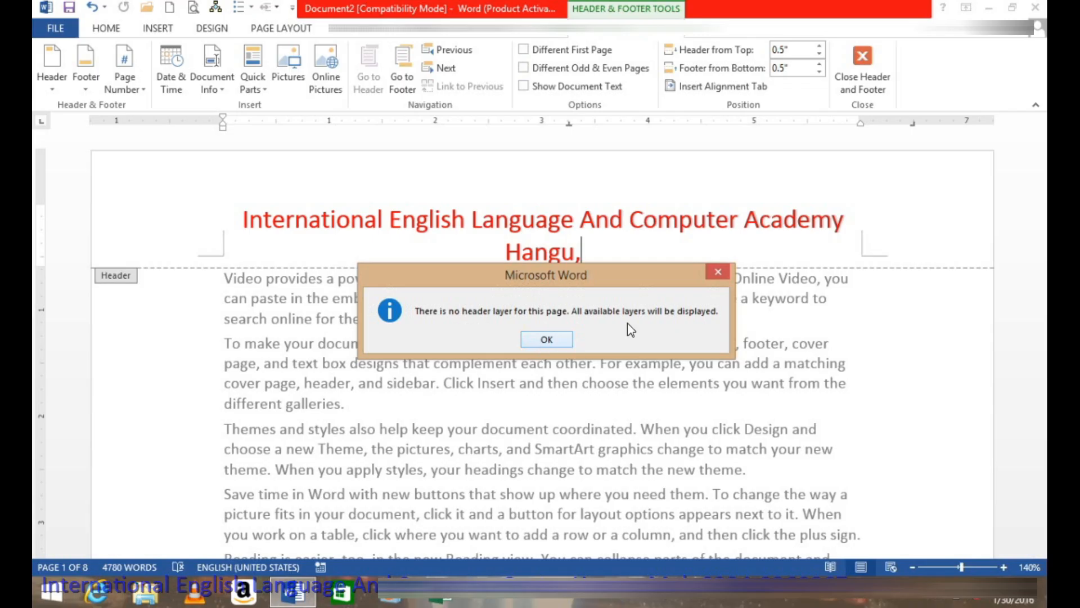
{"action": "left_click", "coordinate": [526, 341]}
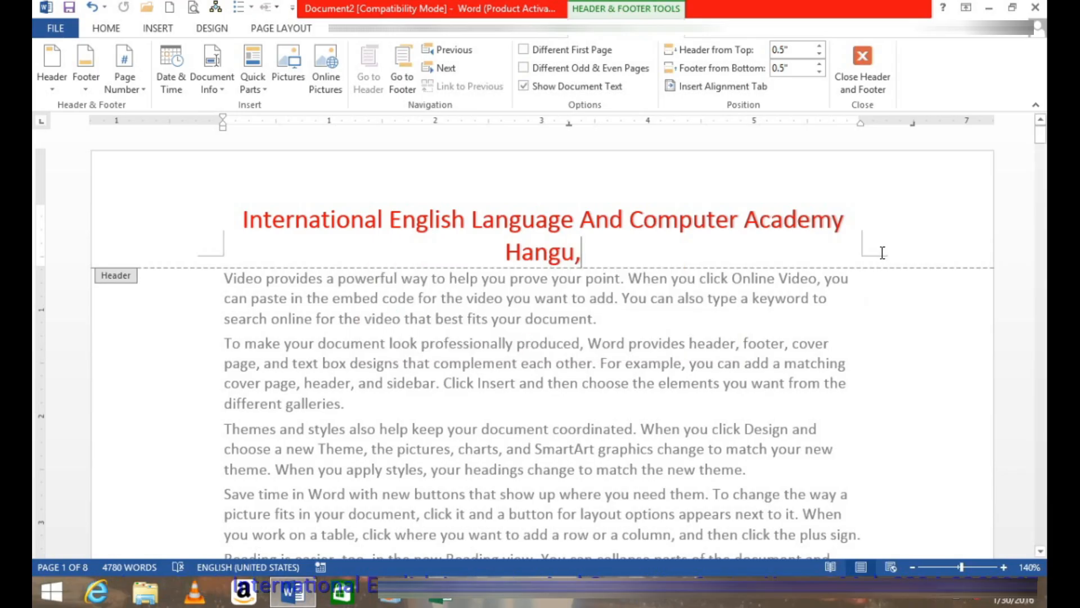
{"action": "left_click", "coordinate": [525, 87]}
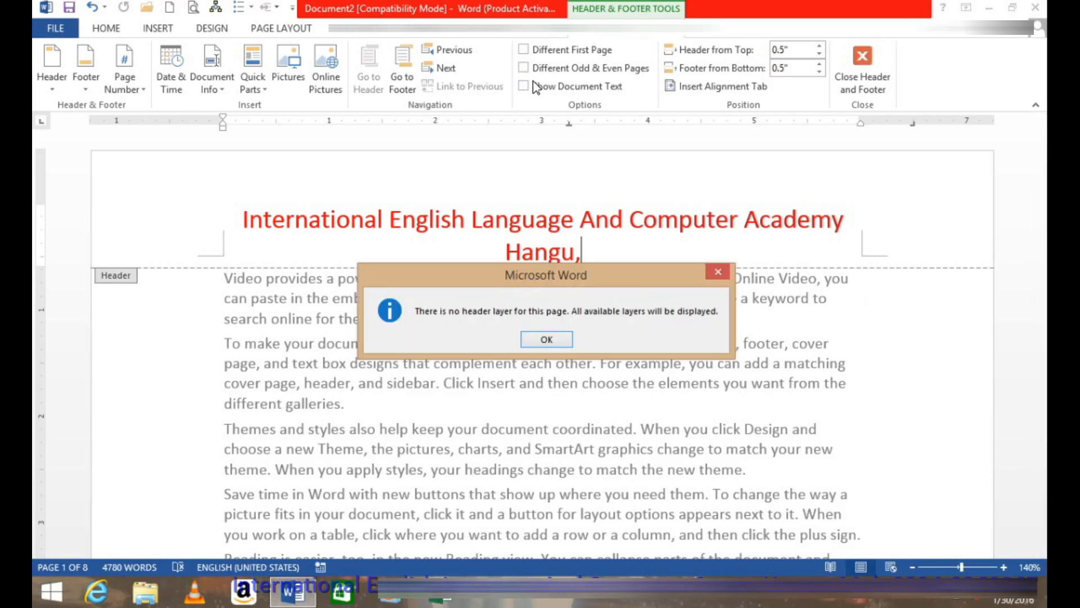
{"action": "left_click", "coordinate": [549, 340]}
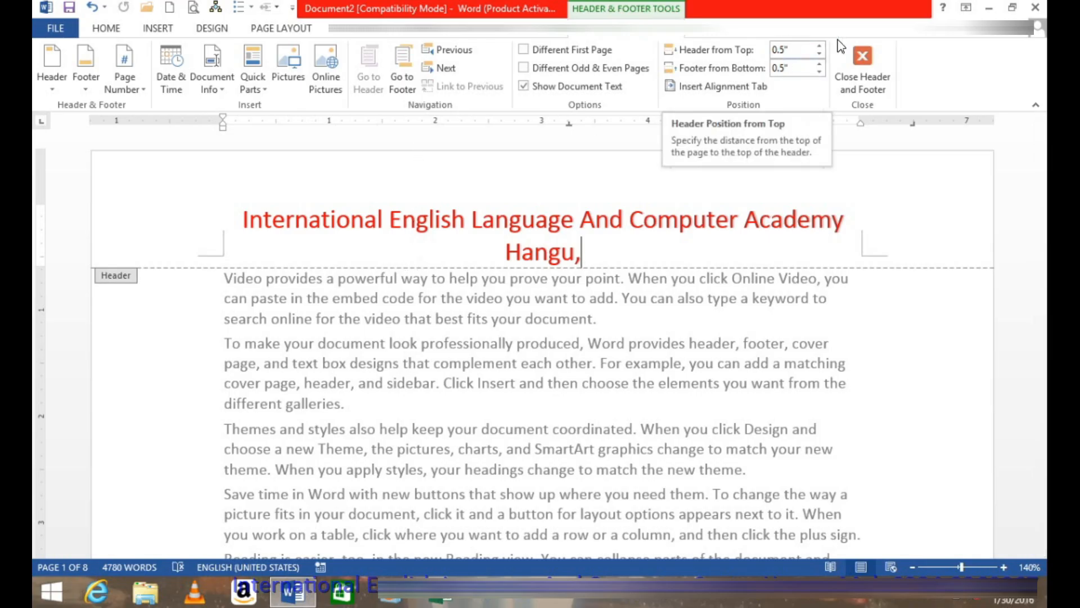
Increase the Header from Top distance to 1.3"
{"action": "left_click", "coordinate": [820, 47]}
{"action": "left_click", "coordinate": [820, 47]}
{"action": "left_click", "coordinate": [820, 47]}
{"action": "left_click", "coordinate": [820, 48]}
{"action": "left_click", "coordinate": [820, 47]}
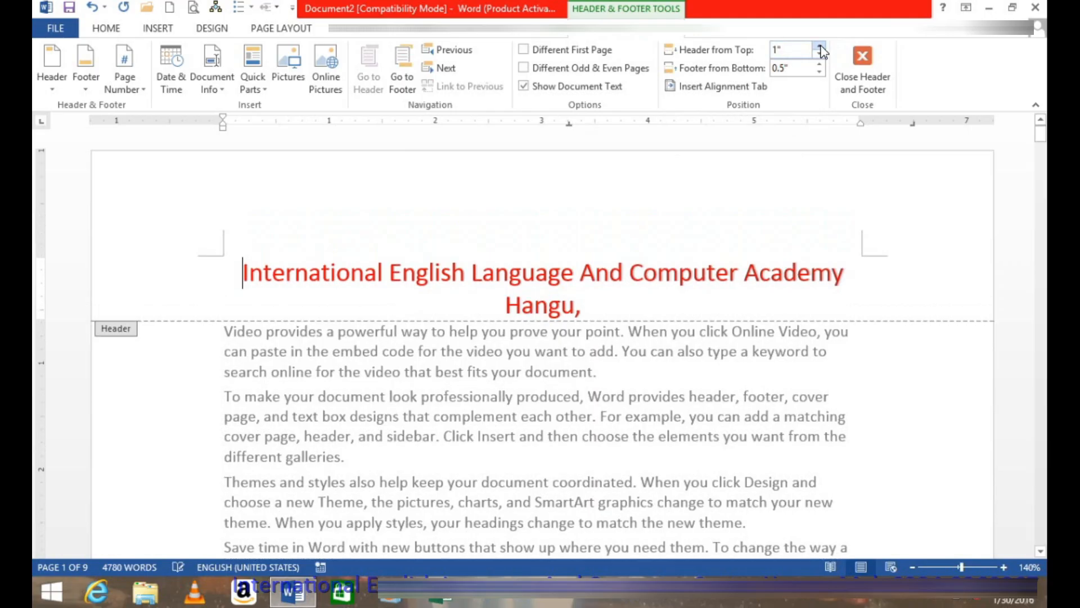
{"action": "left_click", "coordinate": [820, 47]}
{"action": "left_click", "coordinate": [820, 48]}
{"action": "left_click", "coordinate": [820, 48]}
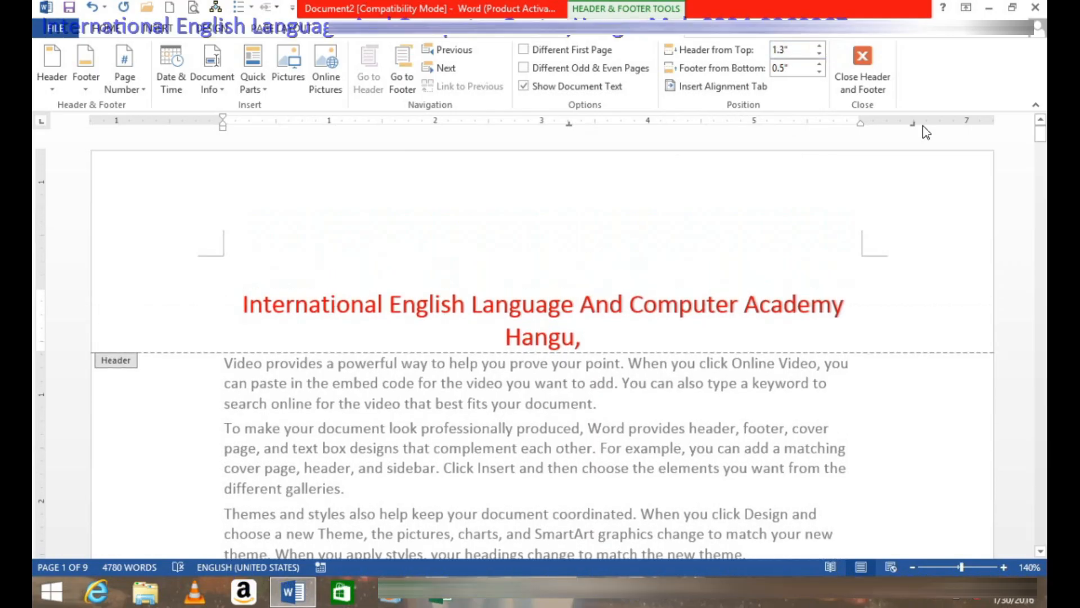
Reduce the Header from Top distance to 0.6"
{"action": "left_click", "coordinate": [823, 54]}
{"action": "left_click", "coordinate": [823, 54]}
{"action": "left_click", "coordinate": [823, 54]}
{"action": "left_click", "coordinate": [823, 55]}
{"action": "left_click", "coordinate": [822, 54]}
{"action": "left_click", "coordinate": [825, 54]}
{"action": "left_click", "coordinate": [825, 55]}
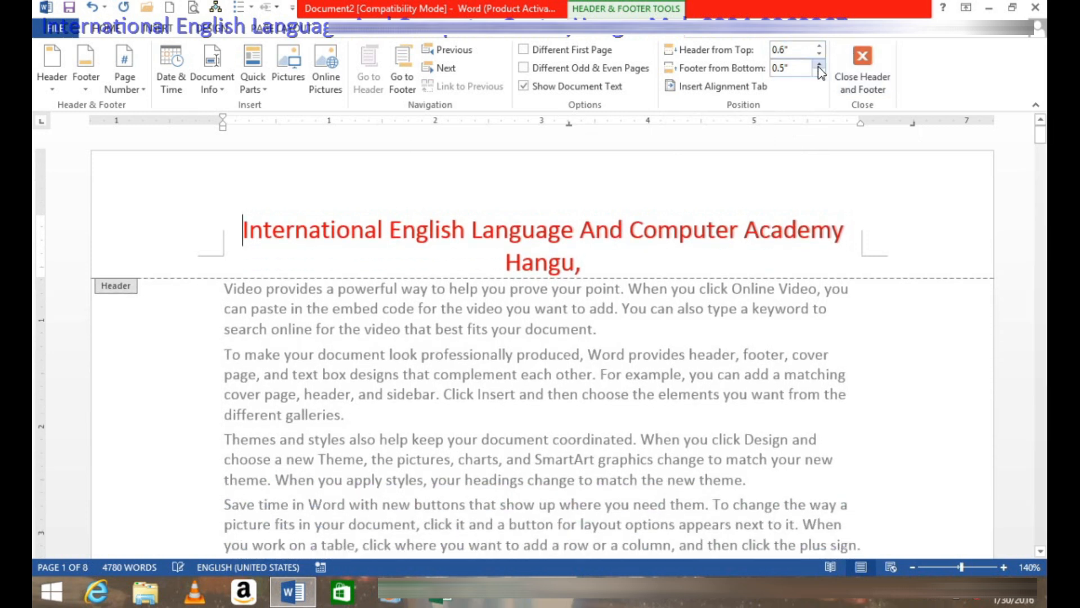
Increase the Footer from Bottom distance while editing the page 1 footer
{"action": "left_click_drag", "start_coordinate": [1041, 125], "coordinate": [1044, 184]}
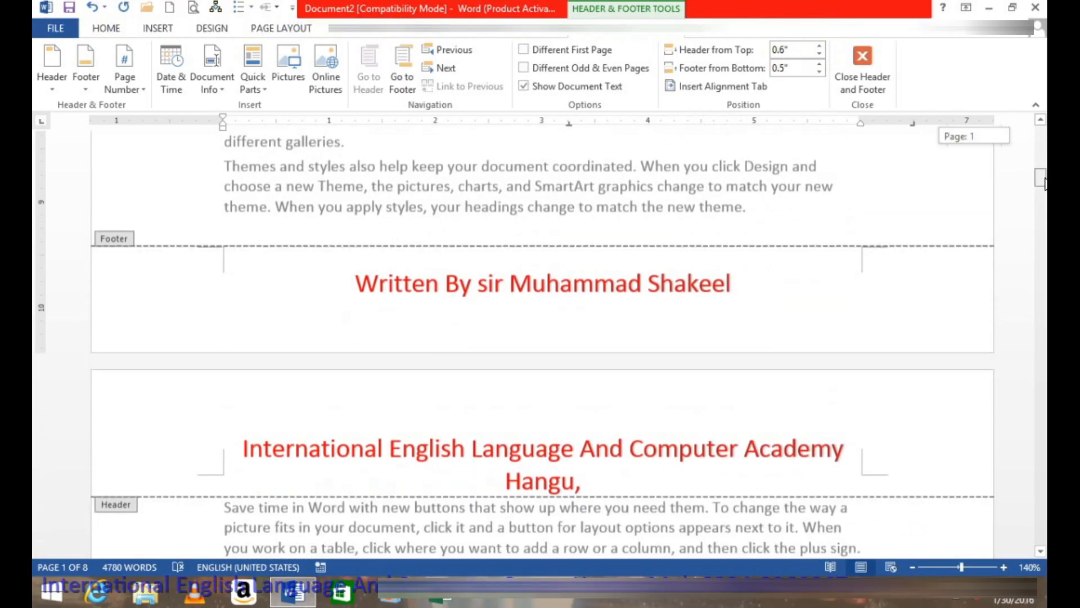
{"action": "left_click", "coordinate": [490, 299]}
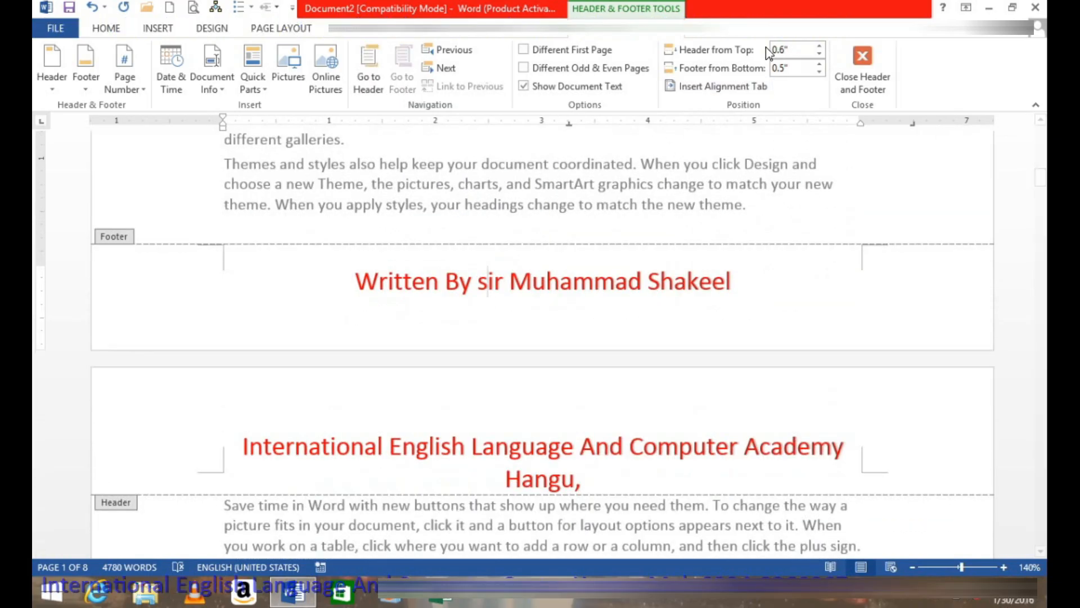
{"action": "left_click", "coordinate": [820, 67]}
{"action": "left_click", "coordinate": [820, 67]}
{"action": "left_click", "coordinate": [820, 67]}
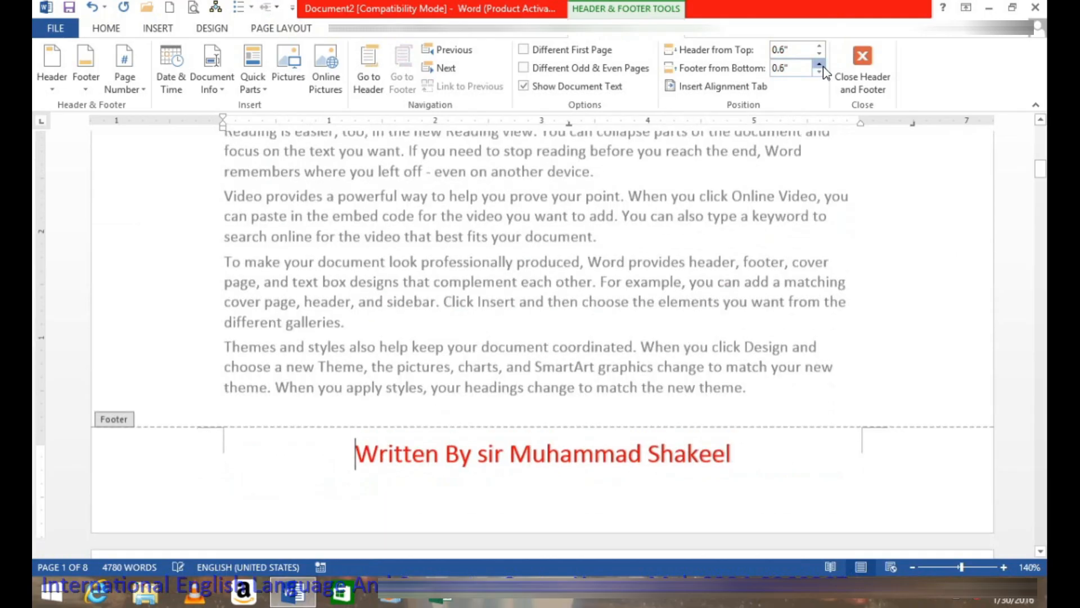
{"action": "left_click", "coordinate": [819, 66]}
Reduce the Footer from Bottom distance to 0.4"
{"action": "left_click", "coordinate": [819, 72]}
{"action": "left_click", "coordinate": [820, 71]}
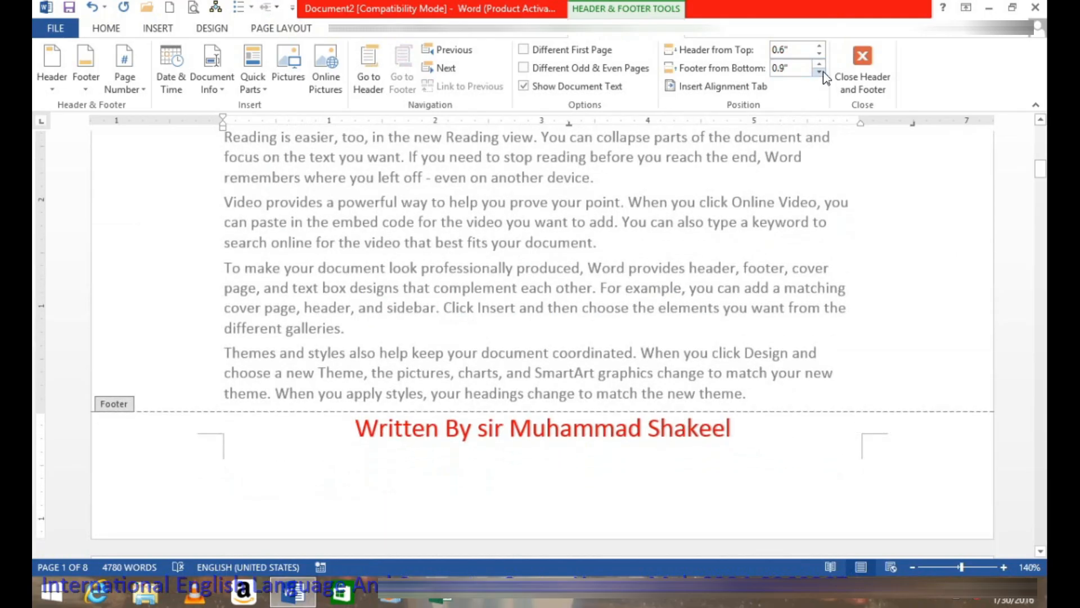
{"action": "left_click", "coordinate": [820, 72]}
{"action": "left_click", "coordinate": [819, 72]}
{"action": "left_click", "coordinate": [819, 71]}
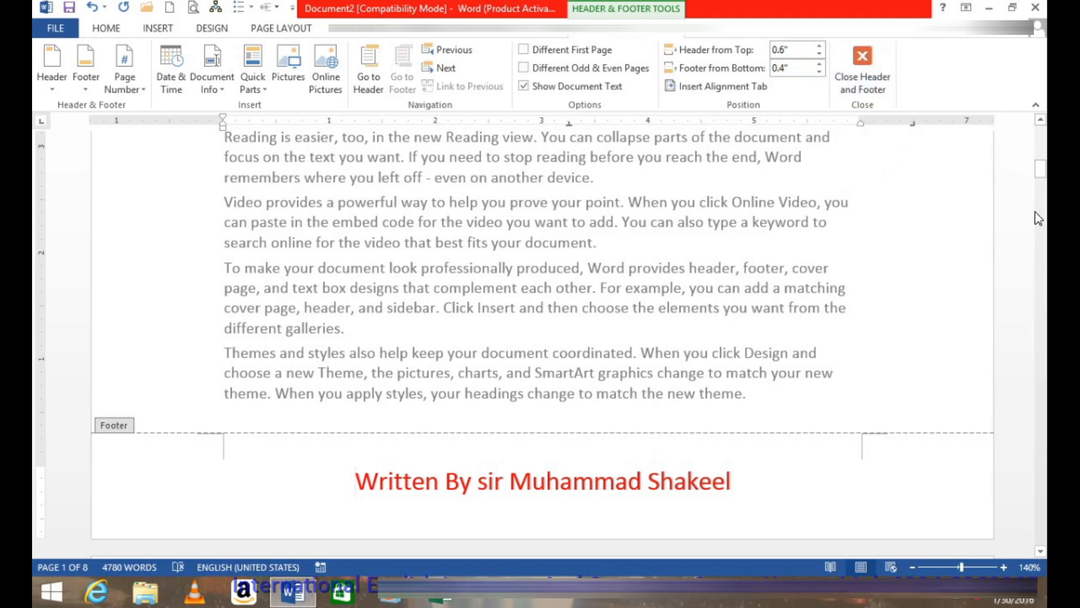
Delete both lines of the academy name text from the page 1 header
{"action": "left_click", "coordinate": [1039, 180]}
{"action": "left_click_drag", "start_coordinate": [1038, 192], "coordinate": [1041, 119]}
{"action": "left_click_drag", "start_coordinate": [851, 229], "coordinate": [633, 231]}
{"action": "left_click", "coordinate": [355, 257]}
{"action": "left_click_drag", "start_coordinate": [180, 224], "coordinate": [179, 277]}
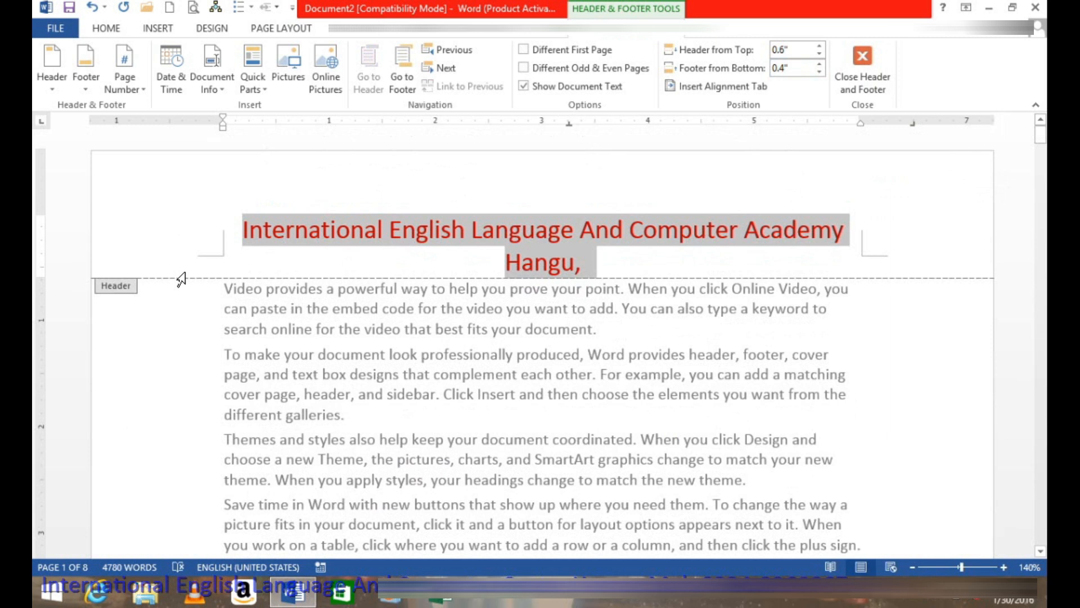
{"action": "key", "text": "Delete"}
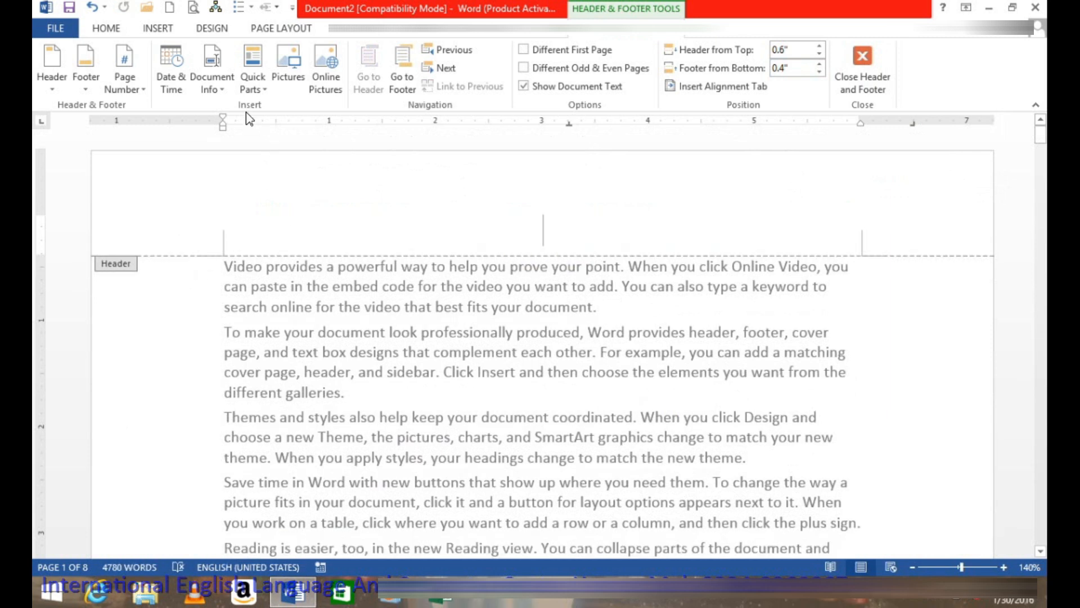
Insert the picture "Copy of My Photo 2.jpg" from My Photo Folder on the G: drive into the header
{"action": "left_click", "coordinate": [289, 66]}
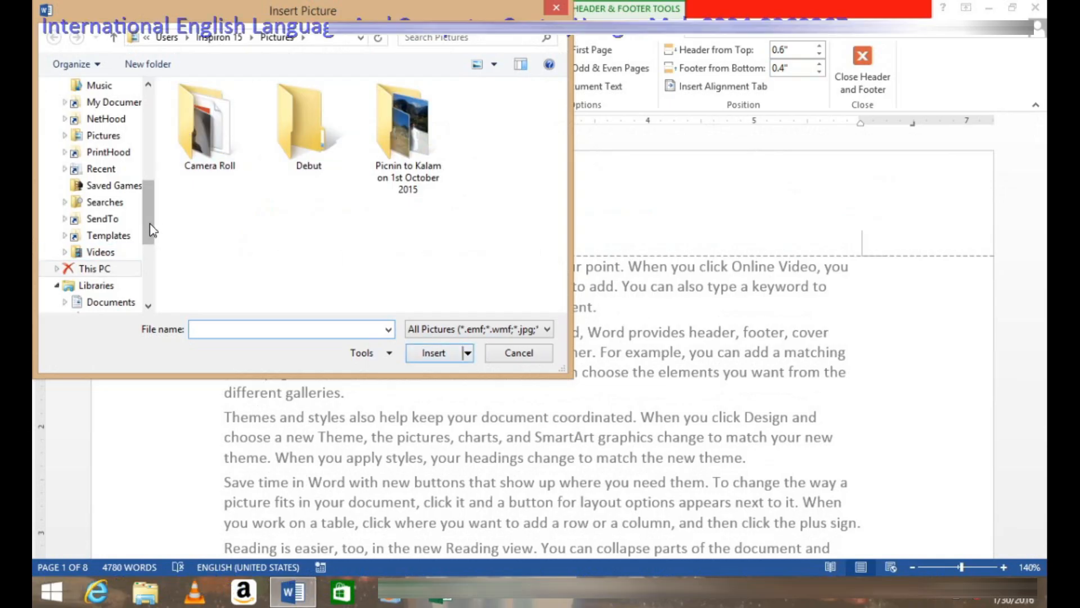
{"action": "left_click", "coordinate": [136, 265]}
{"action": "left_click_drag", "start_coordinate": [150, 234], "coordinate": [152, 291]}
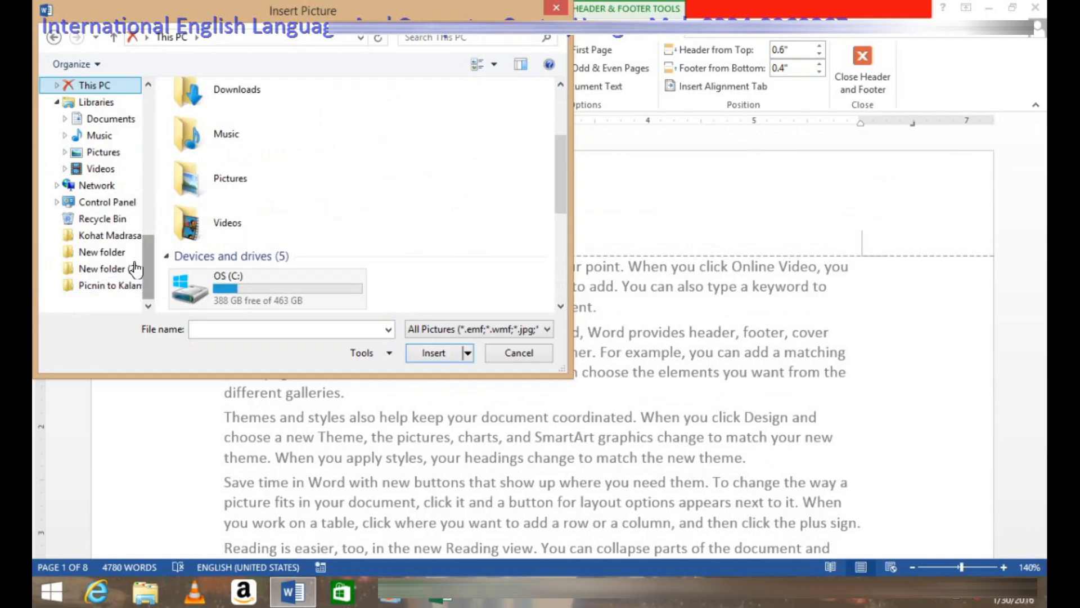
{"action": "left_click_drag", "start_coordinate": [558, 179], "coordinate": [501, 271]}
{"action": "double_click", "coordinate": [284, 231]}
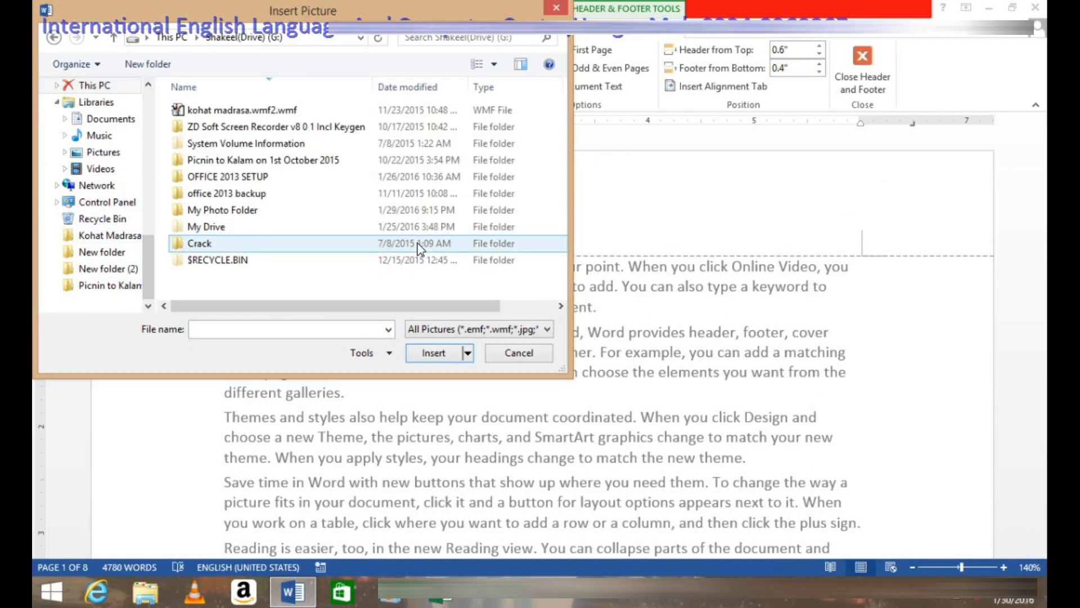
{"action": "left_click", "coordinate": [232, 210]}
{"action": "double_click", "coordinate": [232, 209]}
{"action": "left_click", "coordinate": [402, 130]}
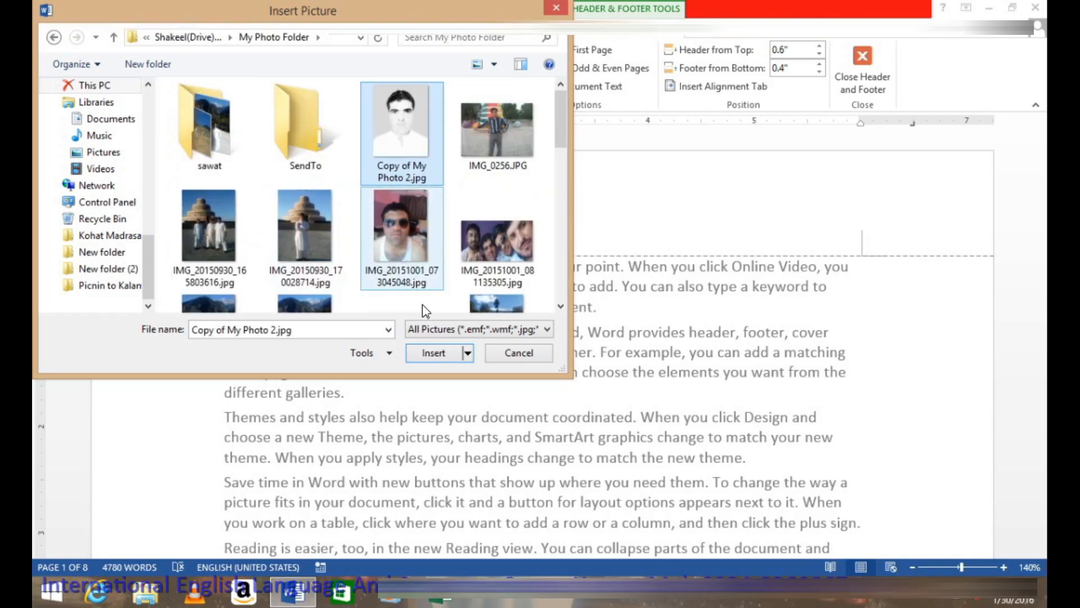
{"action": "left_click", "coordinate": [425, 356]}
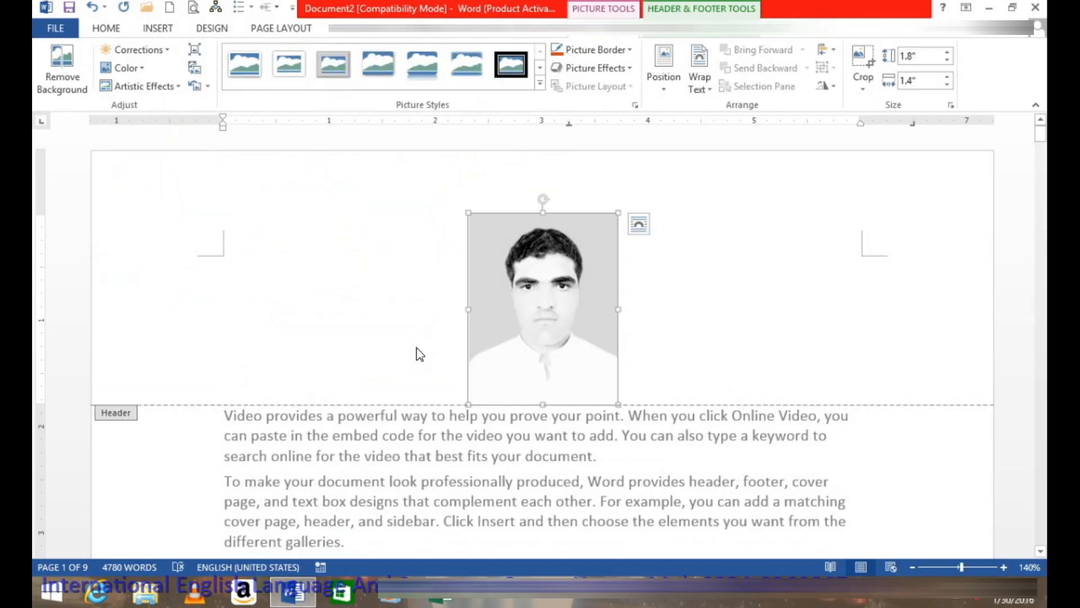
Resize the header picture to about 4.6" wide by 0.53" high and close the header
{"action": "left_click_drag", "start_coordinate": [618, 309], "coordinate": [952, 340]}
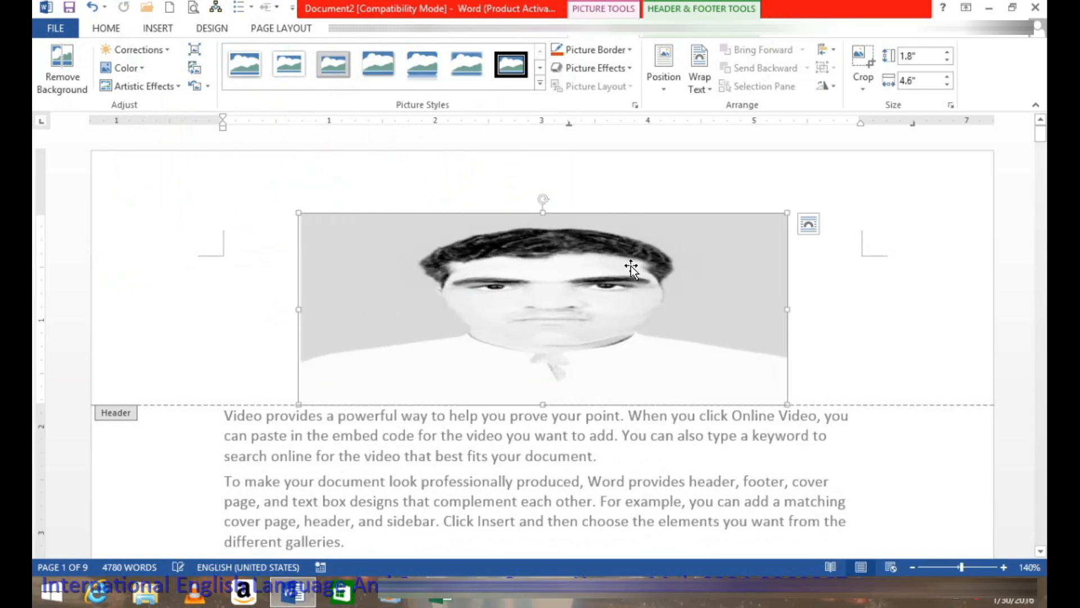
{"action": "left_click_drag", "start_coordinate": [545, 229], "coordinate": [535, 338]}
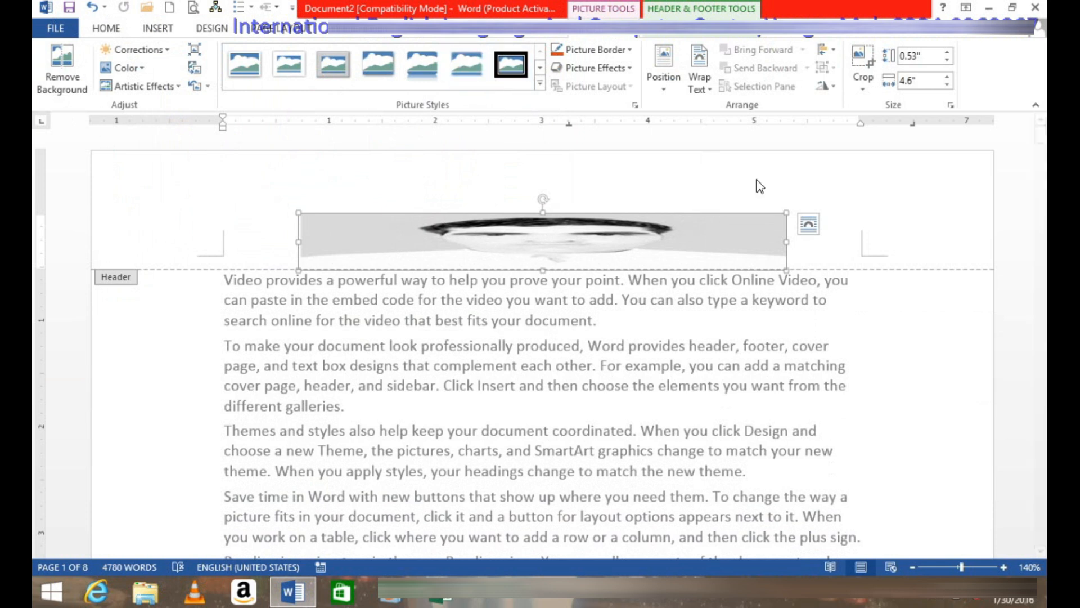
{"action": "left_click_drag", "start_coordinate": [1041, 135], "coordinate": [1019, 121]}
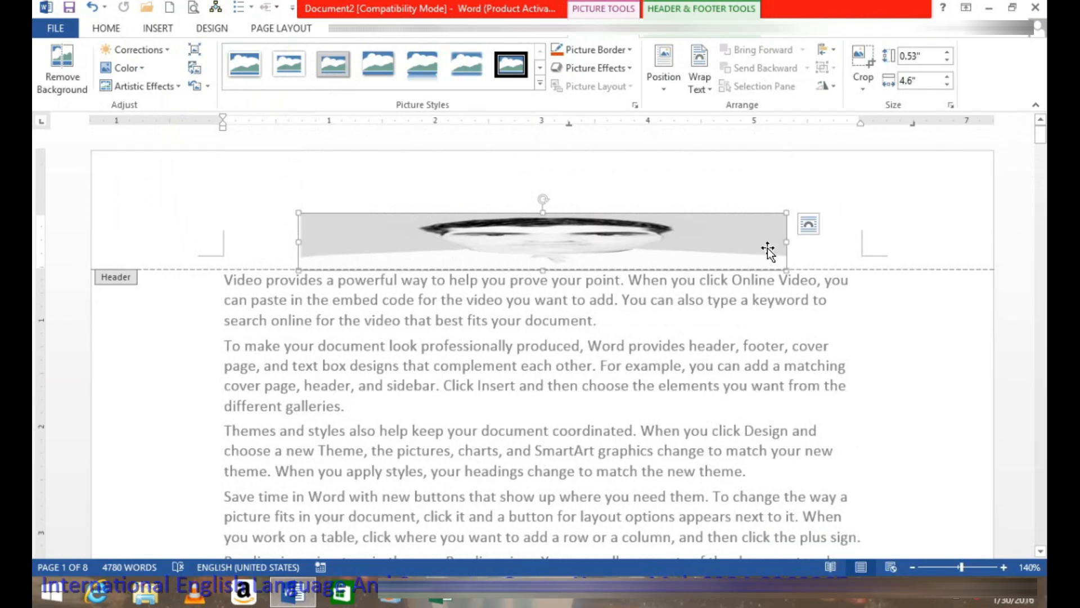
{"action": "left_click", "coordinate": [708, 35]}
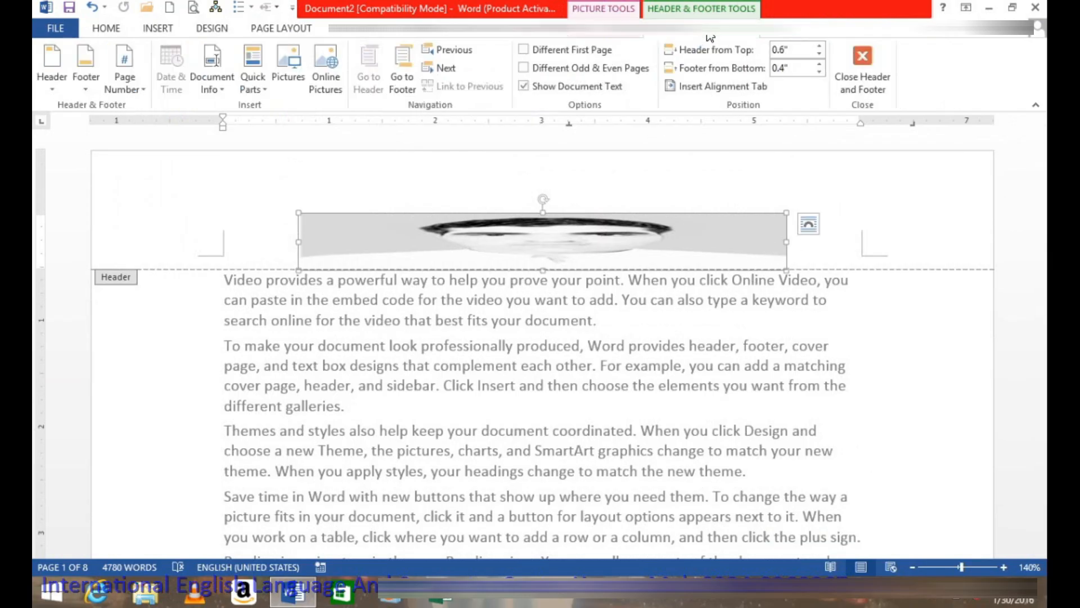
{"action": "left_click", "coordinate": [876, 73]}
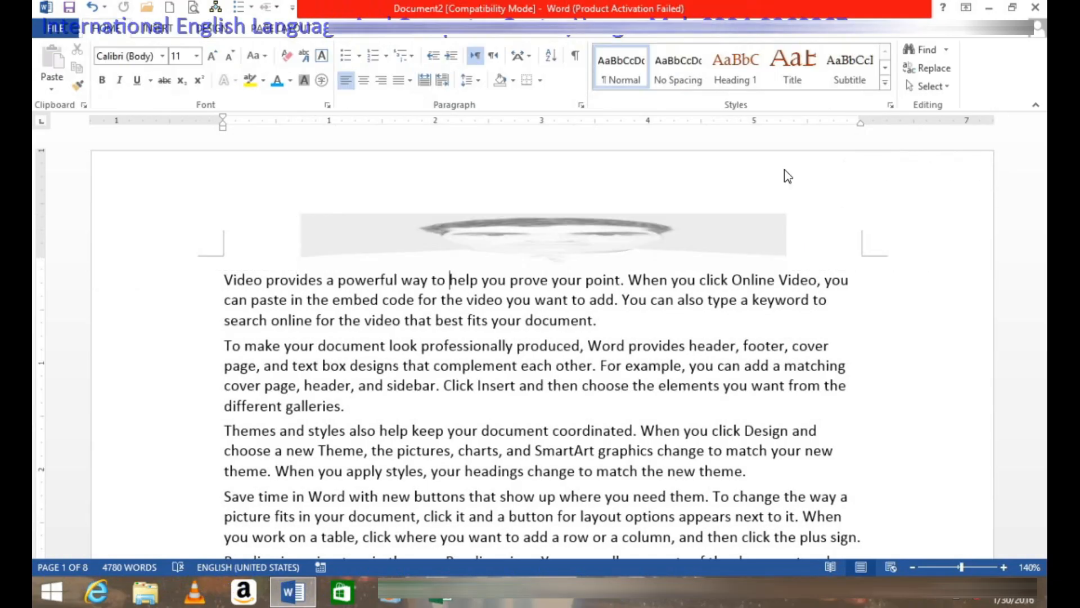
Reopen the page 1 header for editing and remove the header containing the picture
{"action": "left_click", "coordinate": [160, 28]}
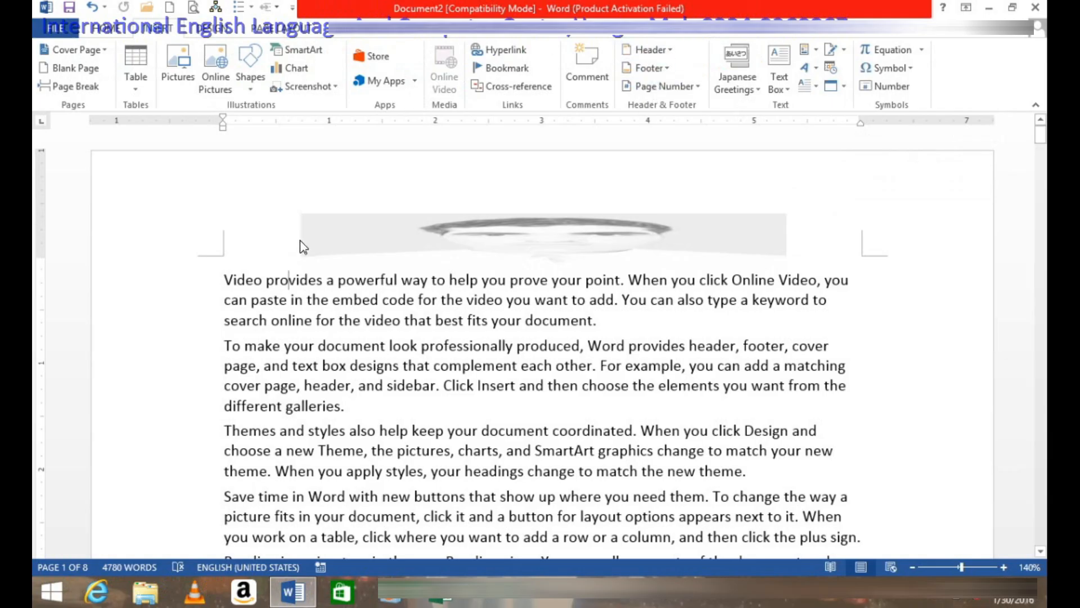
{"action": "double_click", "coordinate": [382, 235]}
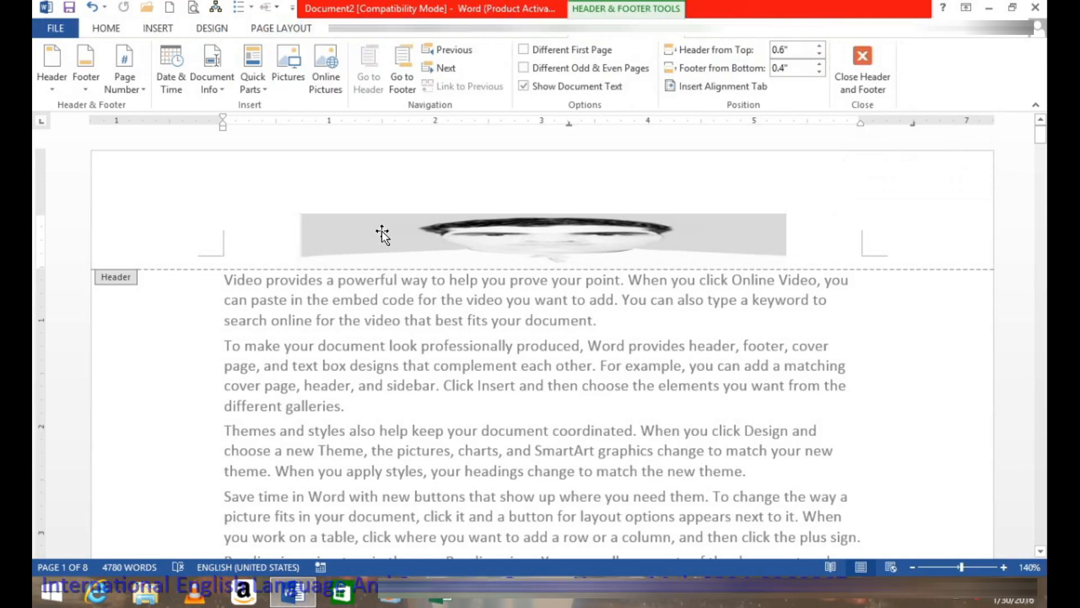
{"action": "left_click", "coordinate": [50, 71]}
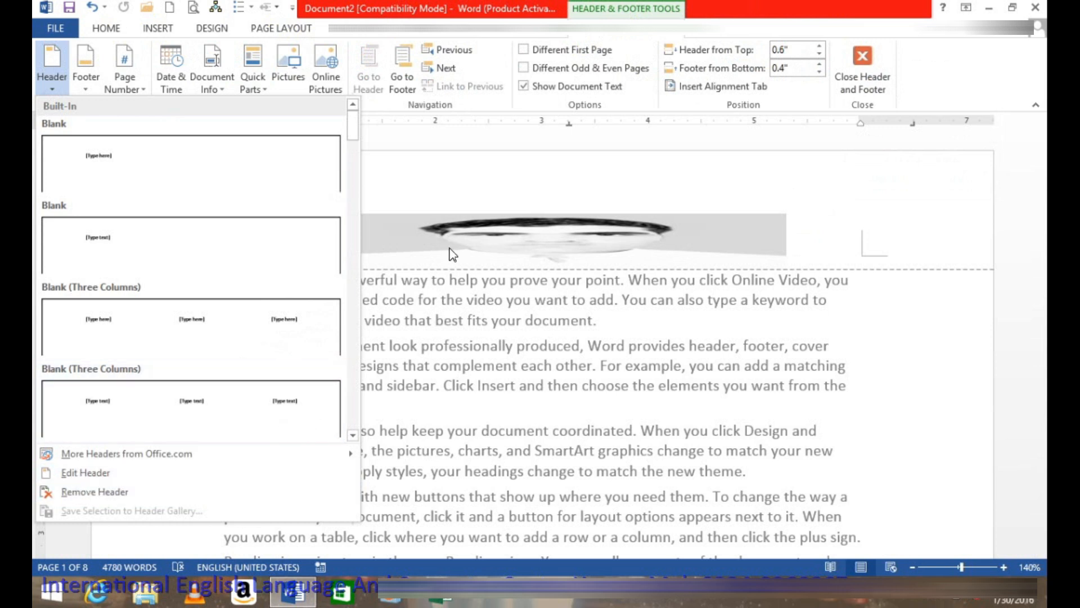
{"action": "mouse_move", "coordinate": [103, 461]}
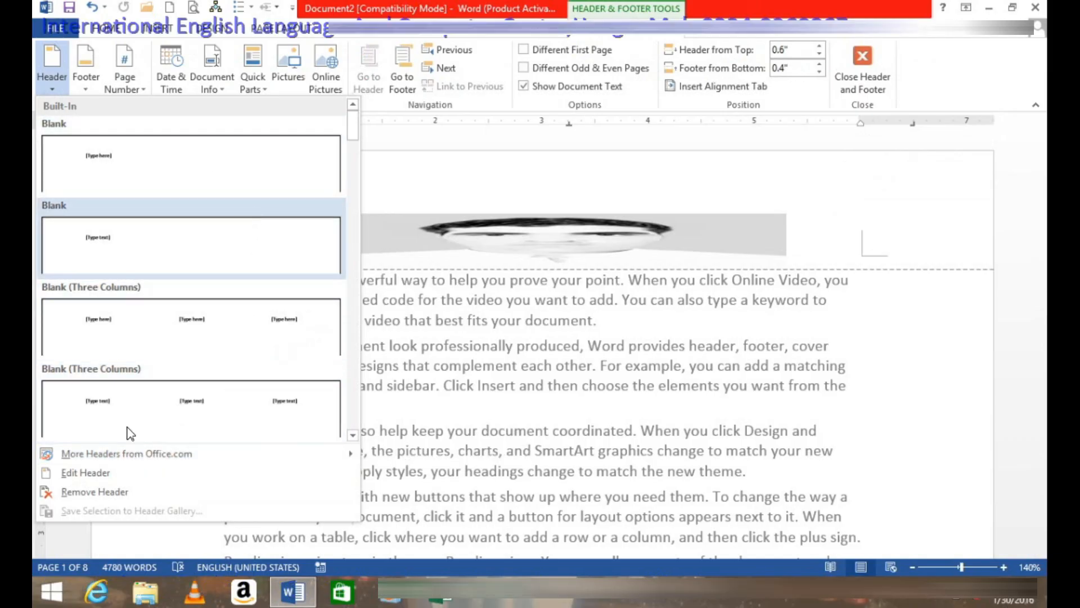
{"action": "left_click", "coordinate": [105, 492]}
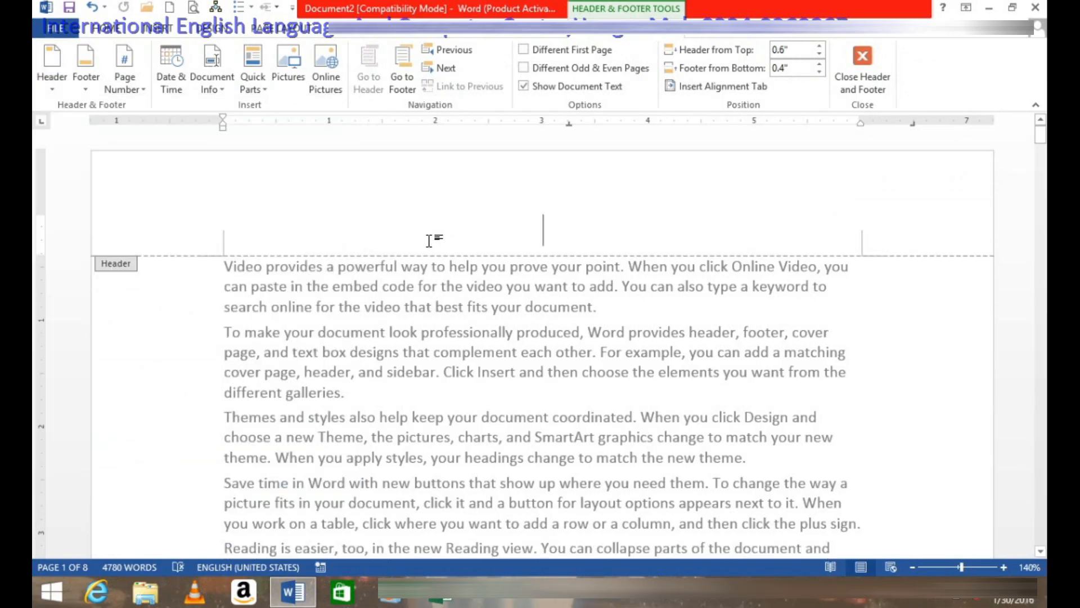
Return to the body text and insert three blank lines above the first paragraph
{"action": "double_click", "coordinate": [433, 351]}
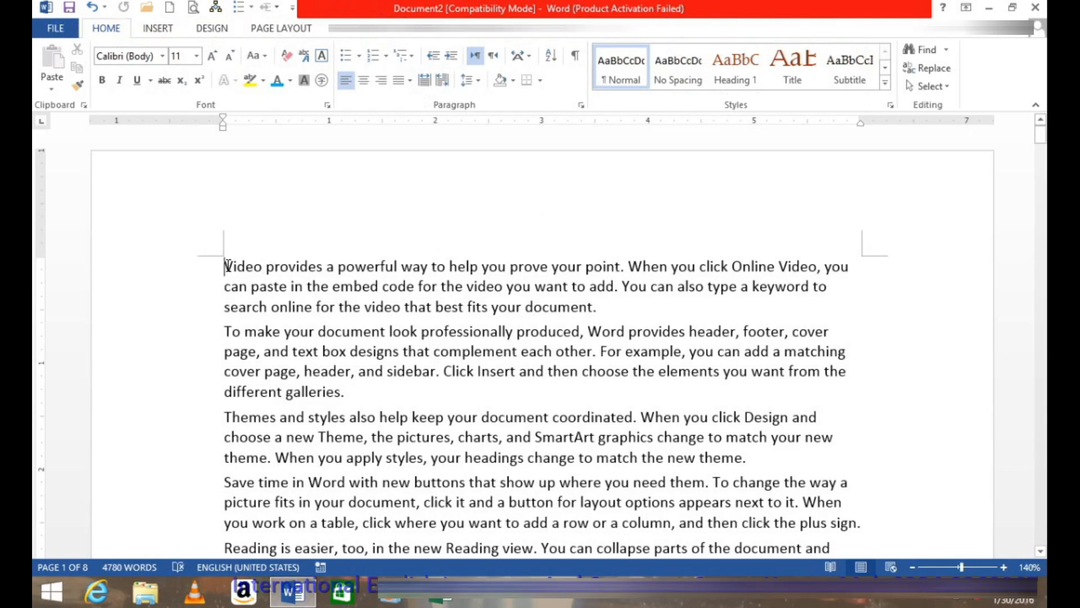
{"action": "key", "text": "Return"}
{"action": "key", "text": "Return"}
{"action": "key", "text": "Return"}
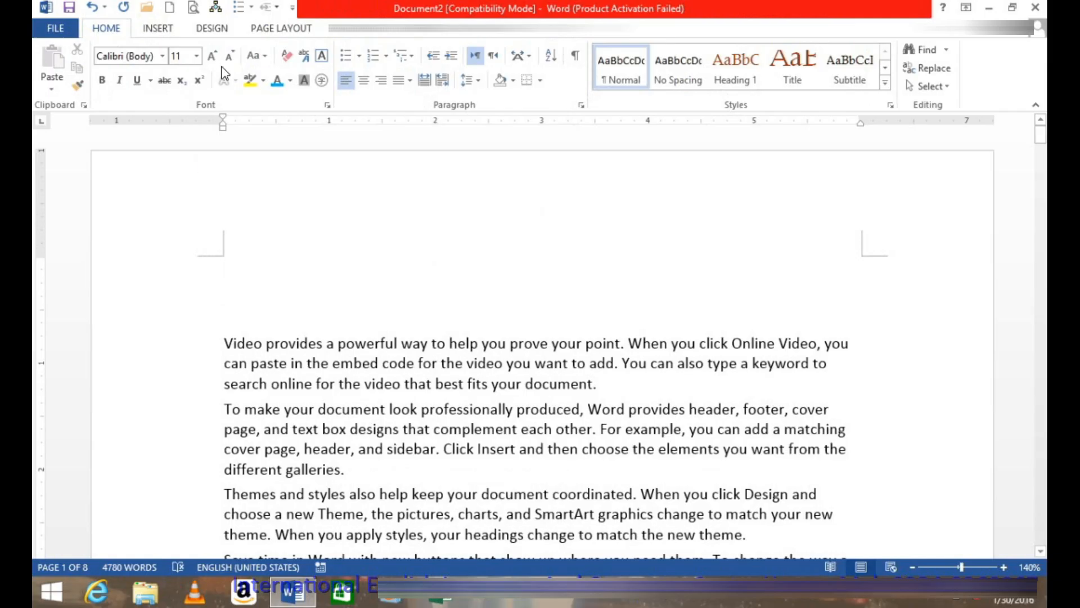
Insert page numbers at the bottom of the page in the Plain Number 2 style
{"action": "left_click", "coordinate": [158, 28]}
{"action": "left_click", "coordinate": [647, 90]}
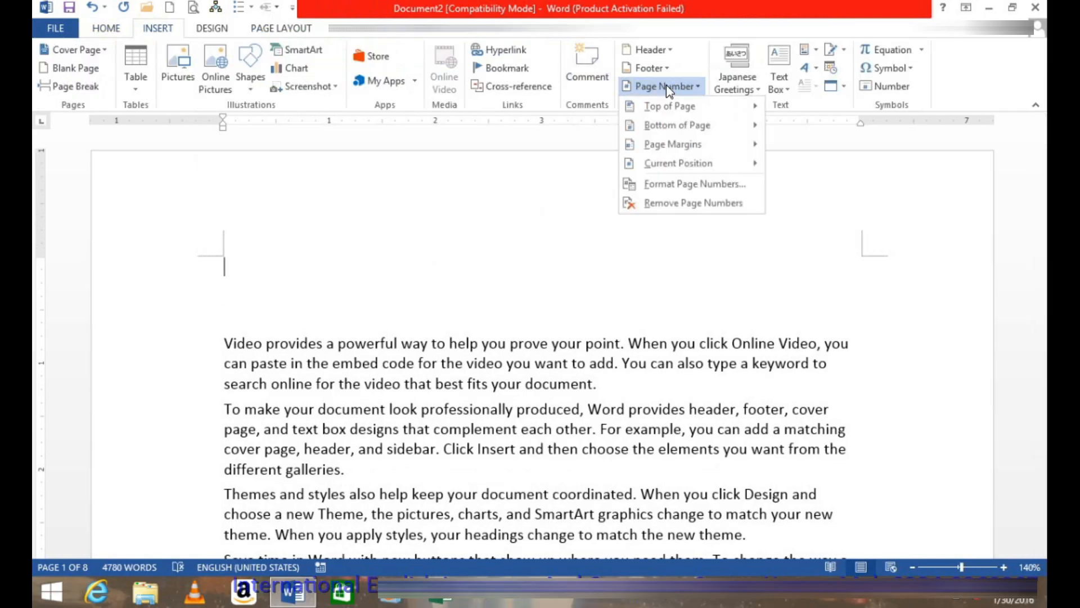
{"action": "mouse_move", "coordinate": [661, 108]}
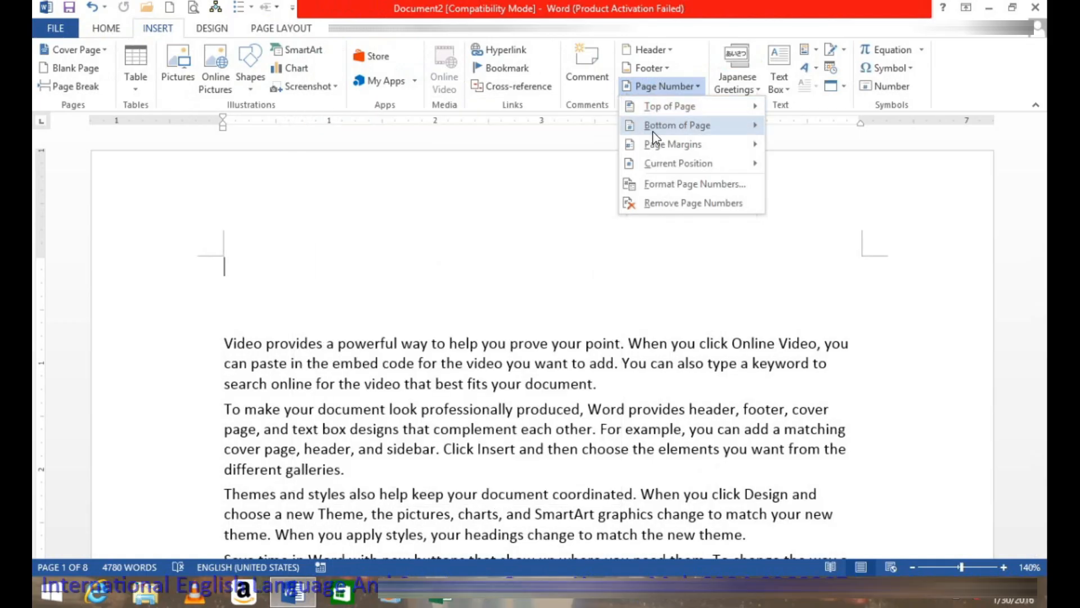
{"action": "mouse_move", "coordinate": [649, 157]}
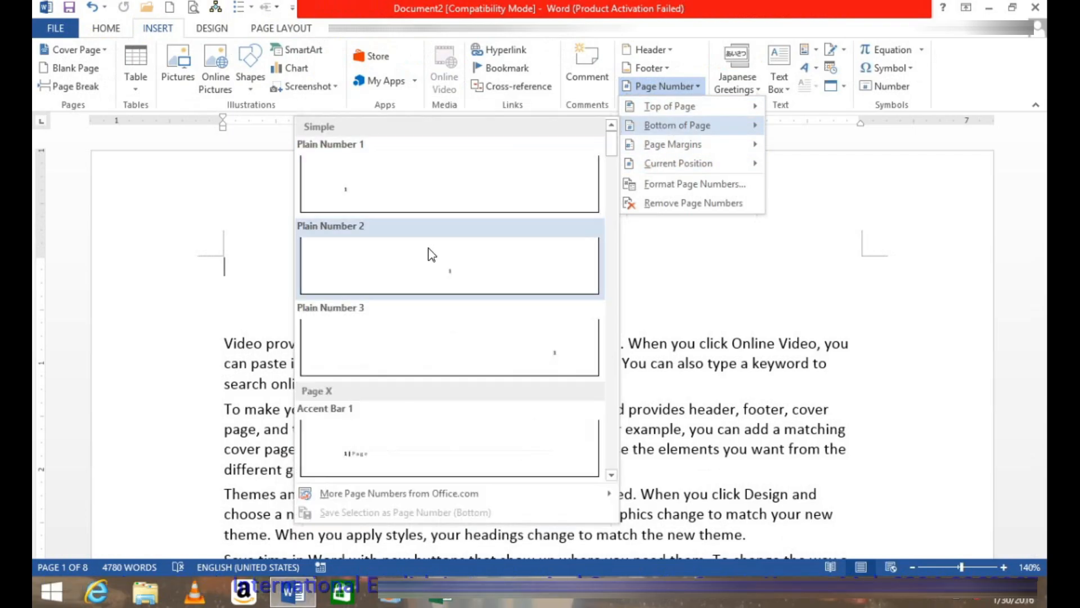
{"action": "left_click", "coordinate": [477, 271]}
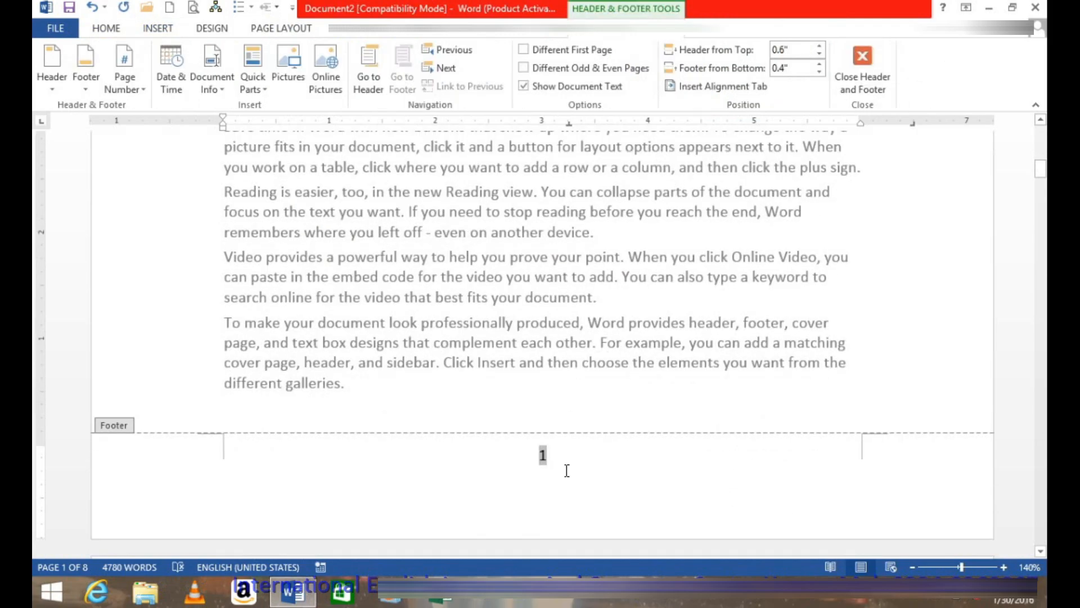
Add page numbers at the top of the page in the Plain Number 1 style and check them on the following pages
{"action": "left_click_drag", "start_coordinate": [1042, 170], "coordinate": [1041, 135]}
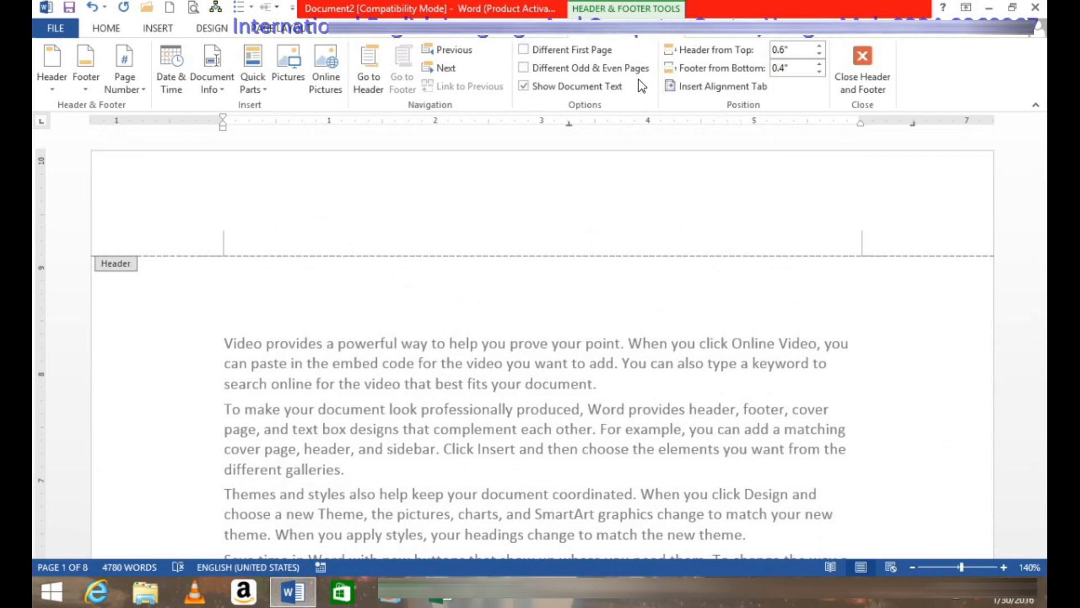
{"action": "left_click", "coordinate": [135, 88]}
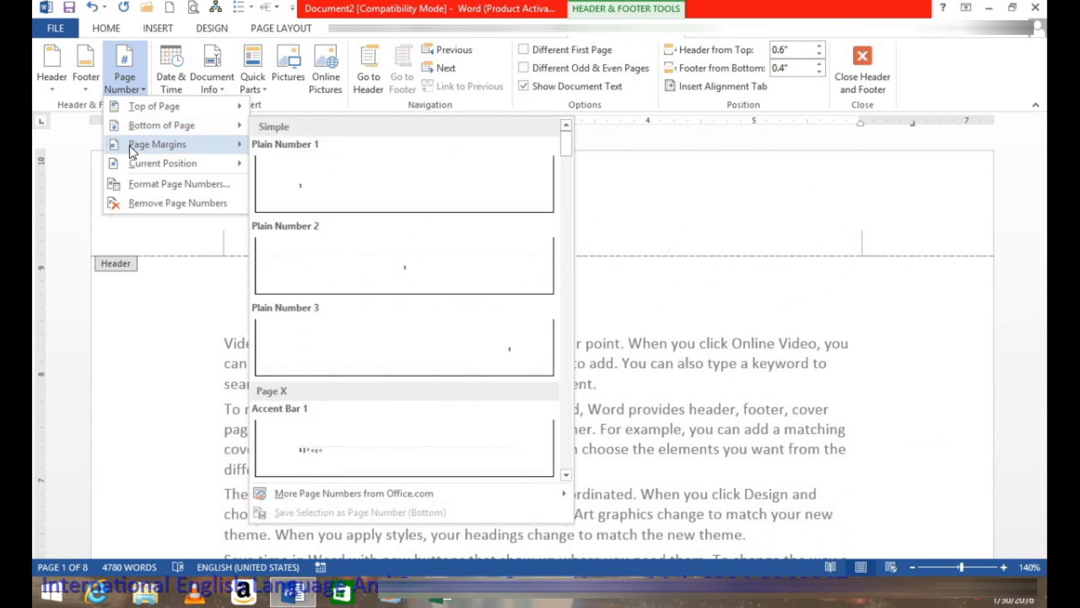
{"action": "mouse_move", "coordinate": [137, 104]}
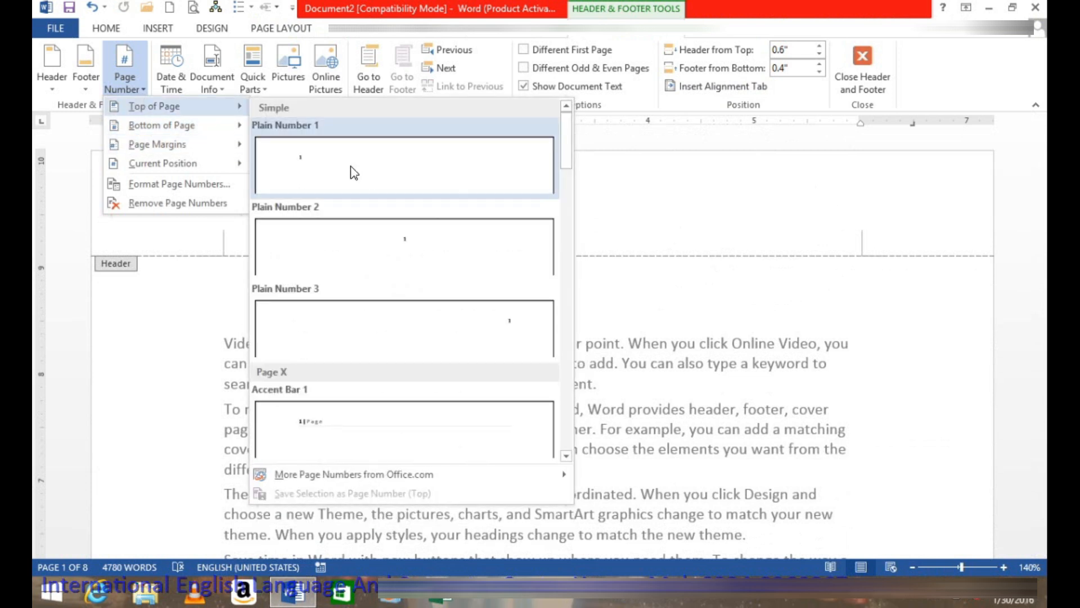
{"action": "left_click", "coordinate": [353, 173]}
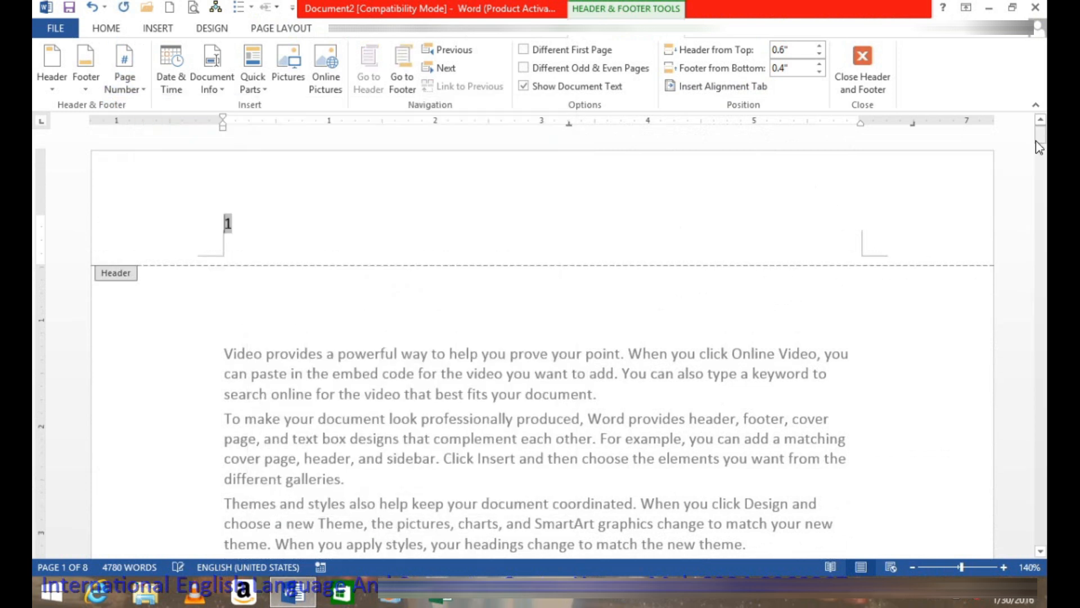
{"action": "left_click_drag", "start_coordinate": [1040, 145], "coordinate": [1046, 247]}
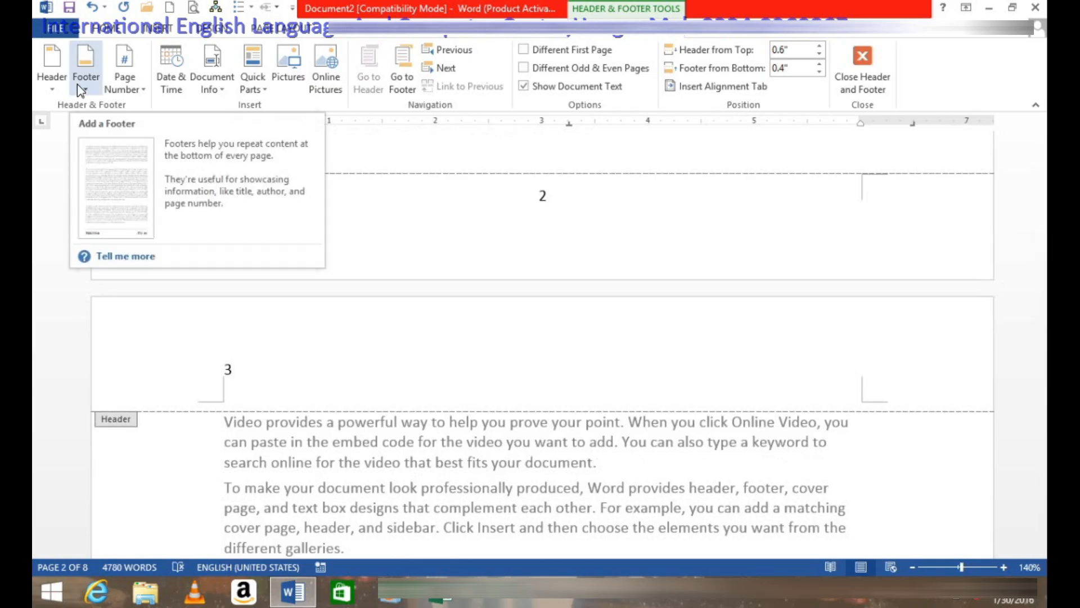
Place the insertion point below the page number in the page 2 footer and bring up the insert commands
{"action": "left_click", "coordinate": [541, 237]}
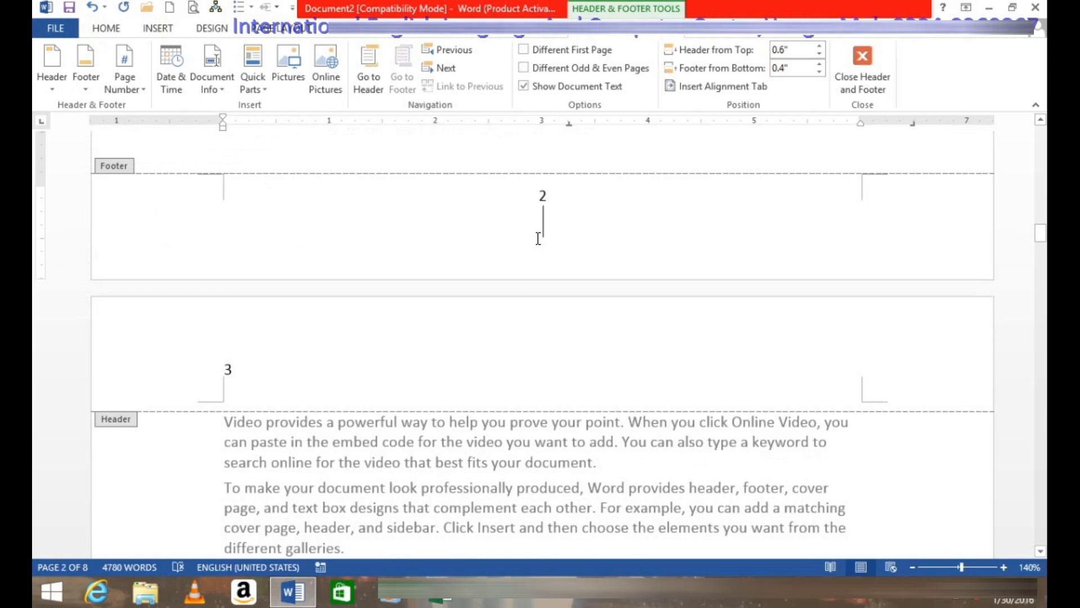
{"action": "left_click", "coordinate": [157, 28]}
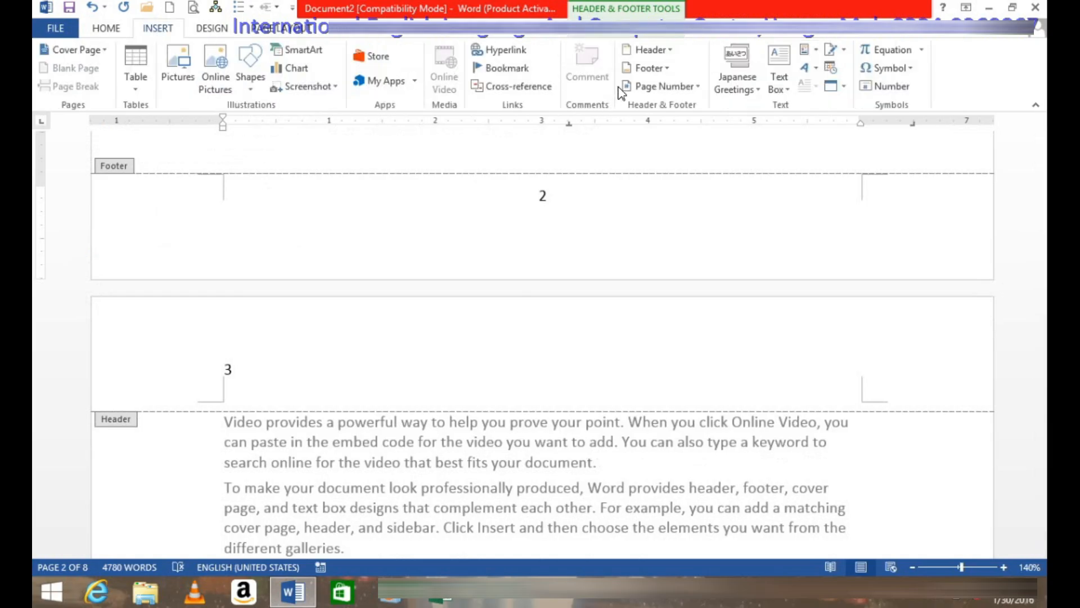